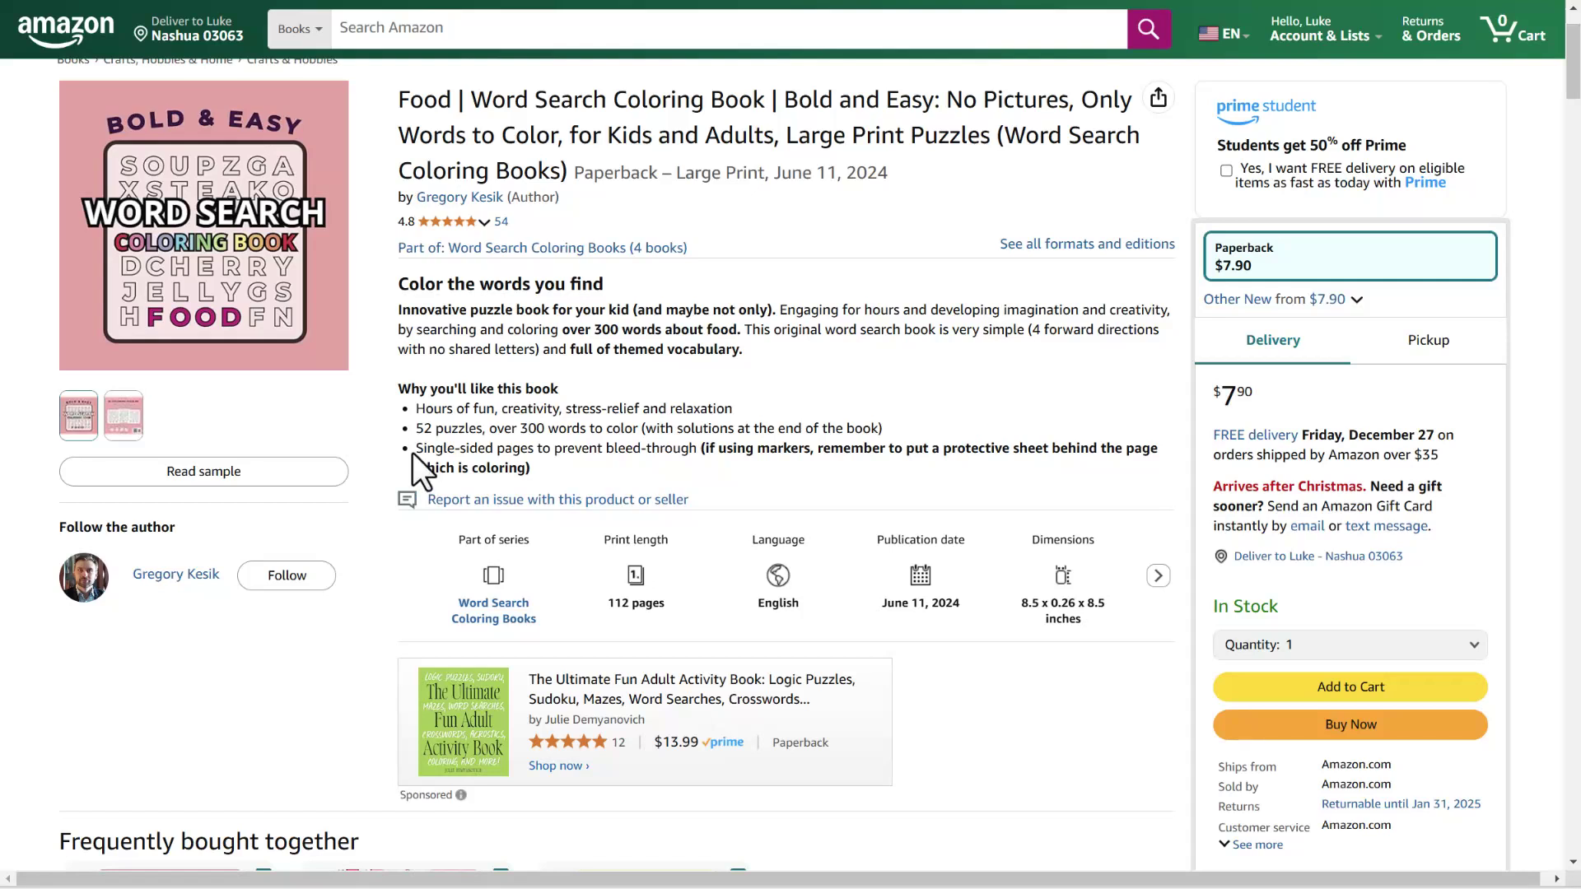
Step: Open the Default Collection and choose the 8.25" x 11" (20.96 x 27.94 cm) page trim in its settings
{"action": "mouse_move", "coordinate": [252, 323]}
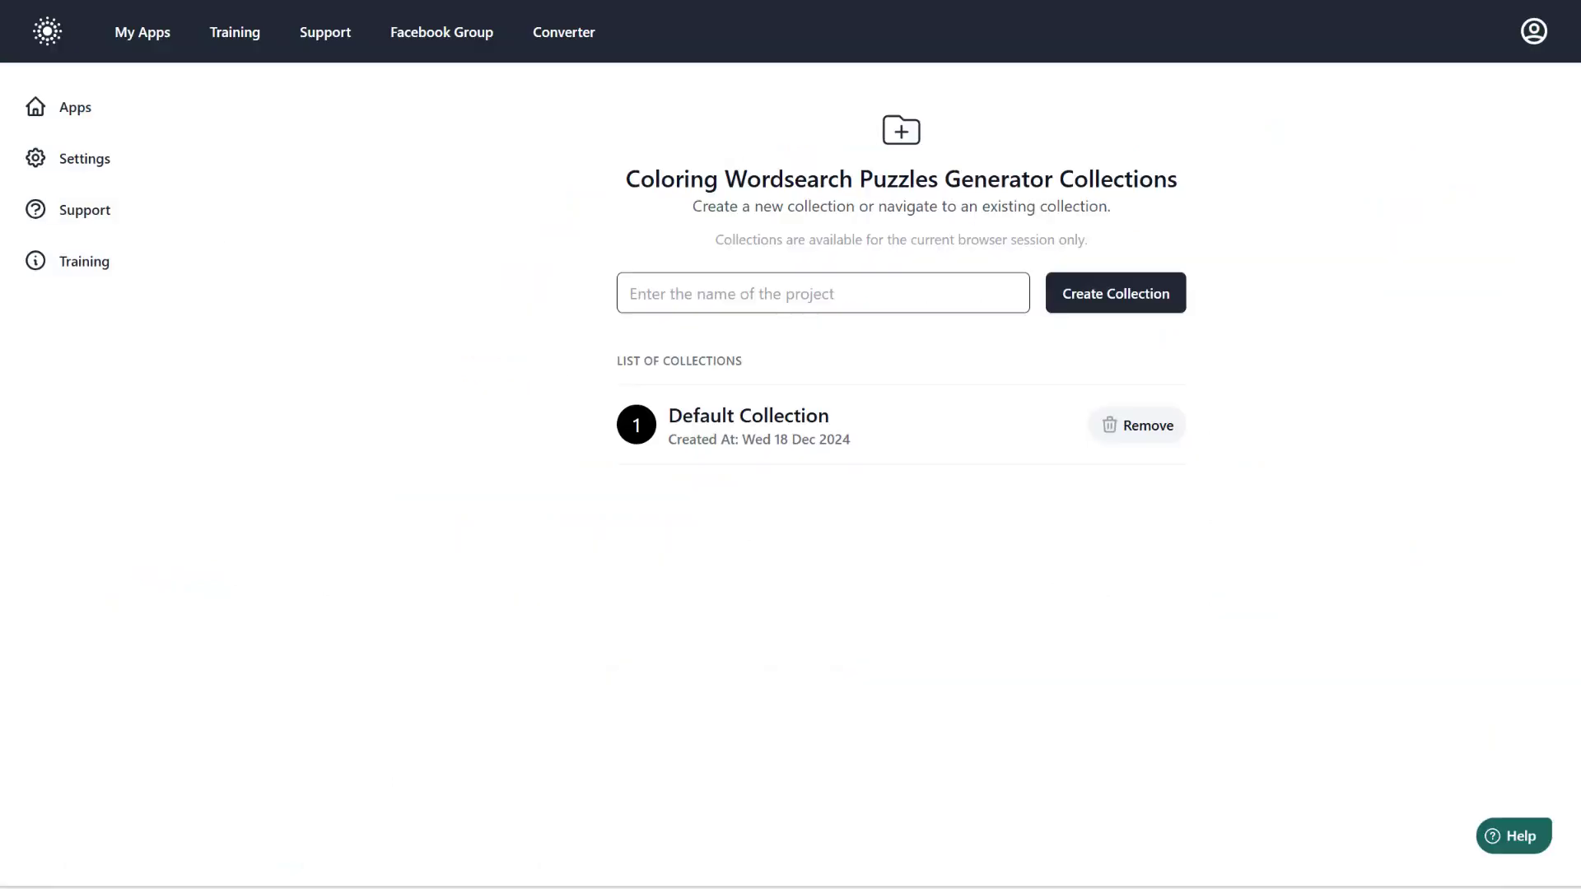
{"action": "left_click", "coordinate": [741, 417]}
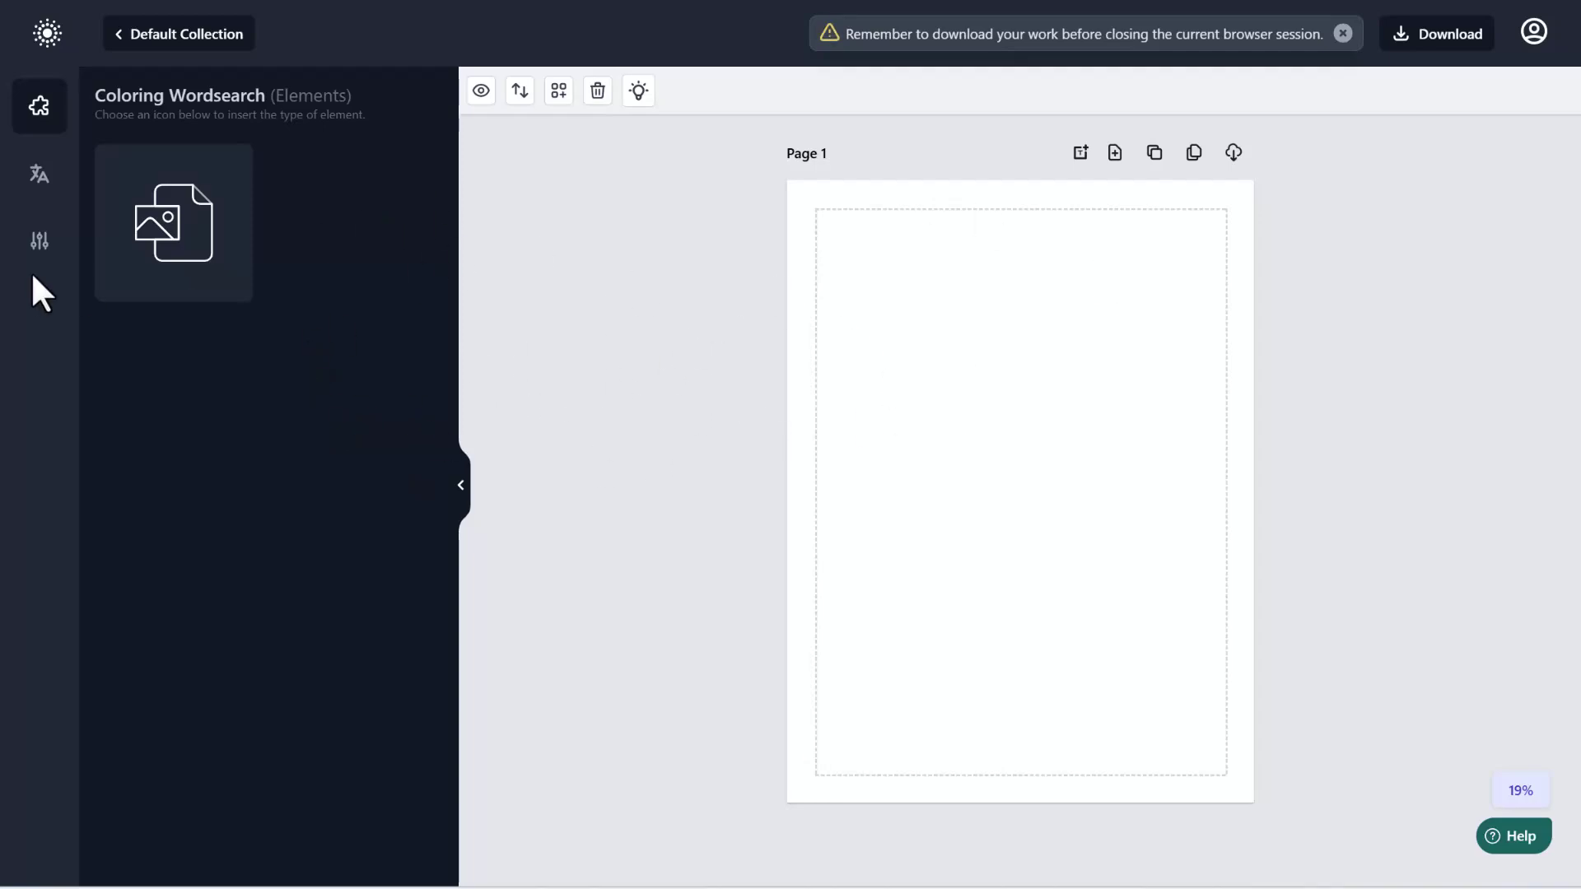
{"action": "left_click", "coordinate": [36, 240]}
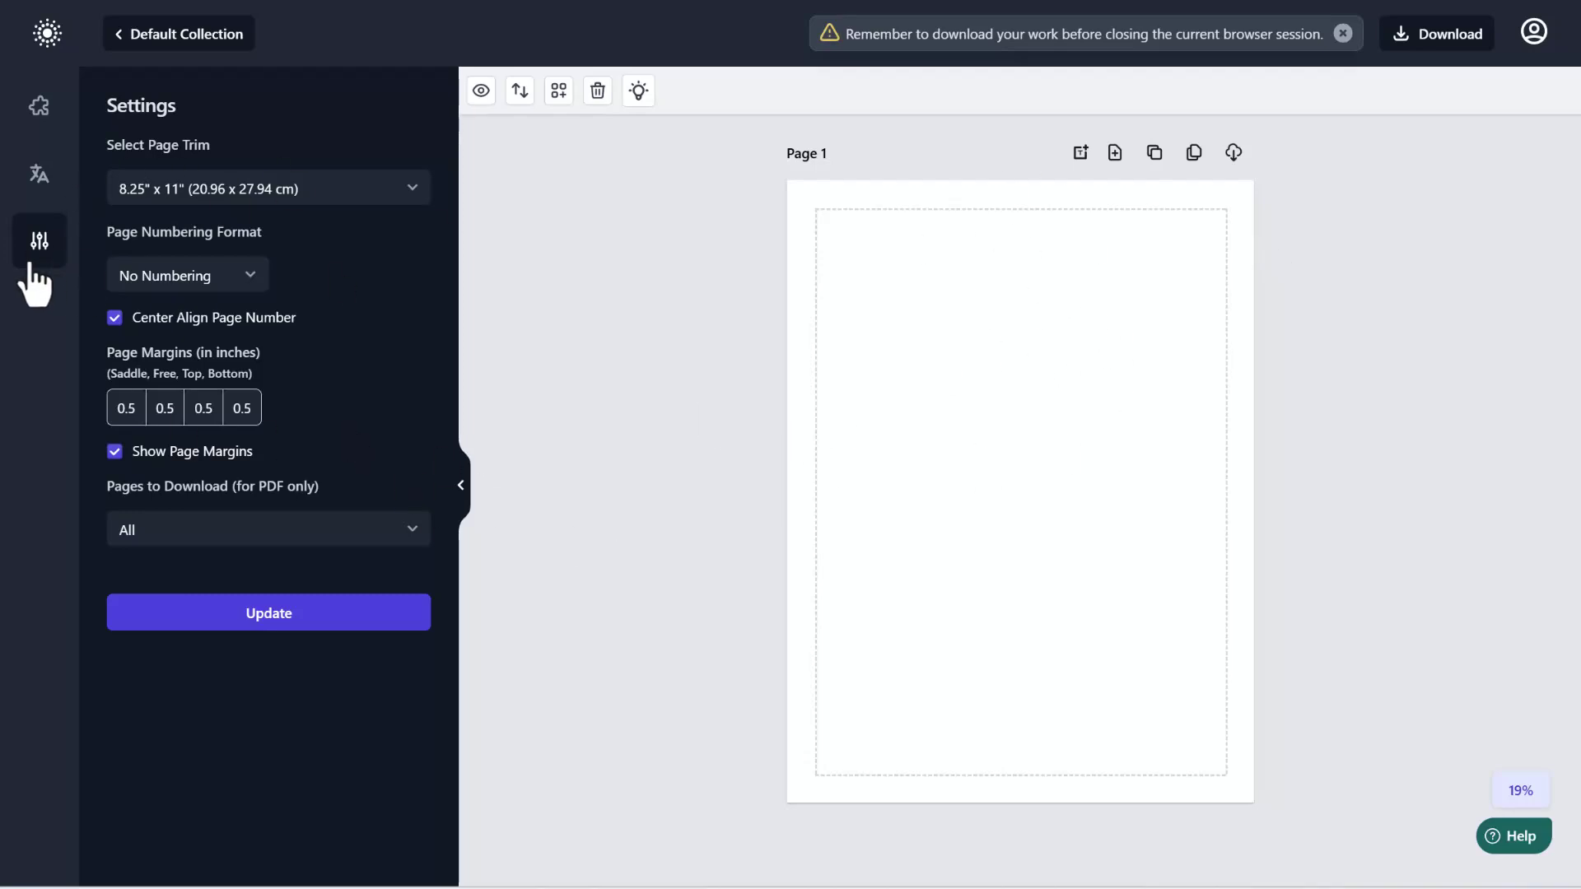
{"action": "left_click", "coordinate": [190, 197]}
{"action": "scroll", "coordinate": [301, 404], "scroll_direction": "up", "scroll_amount": 3}
{"action": "scroll", "coordinate": [285, 371], "scroll_direction": "down", "scroll_amount": 3}
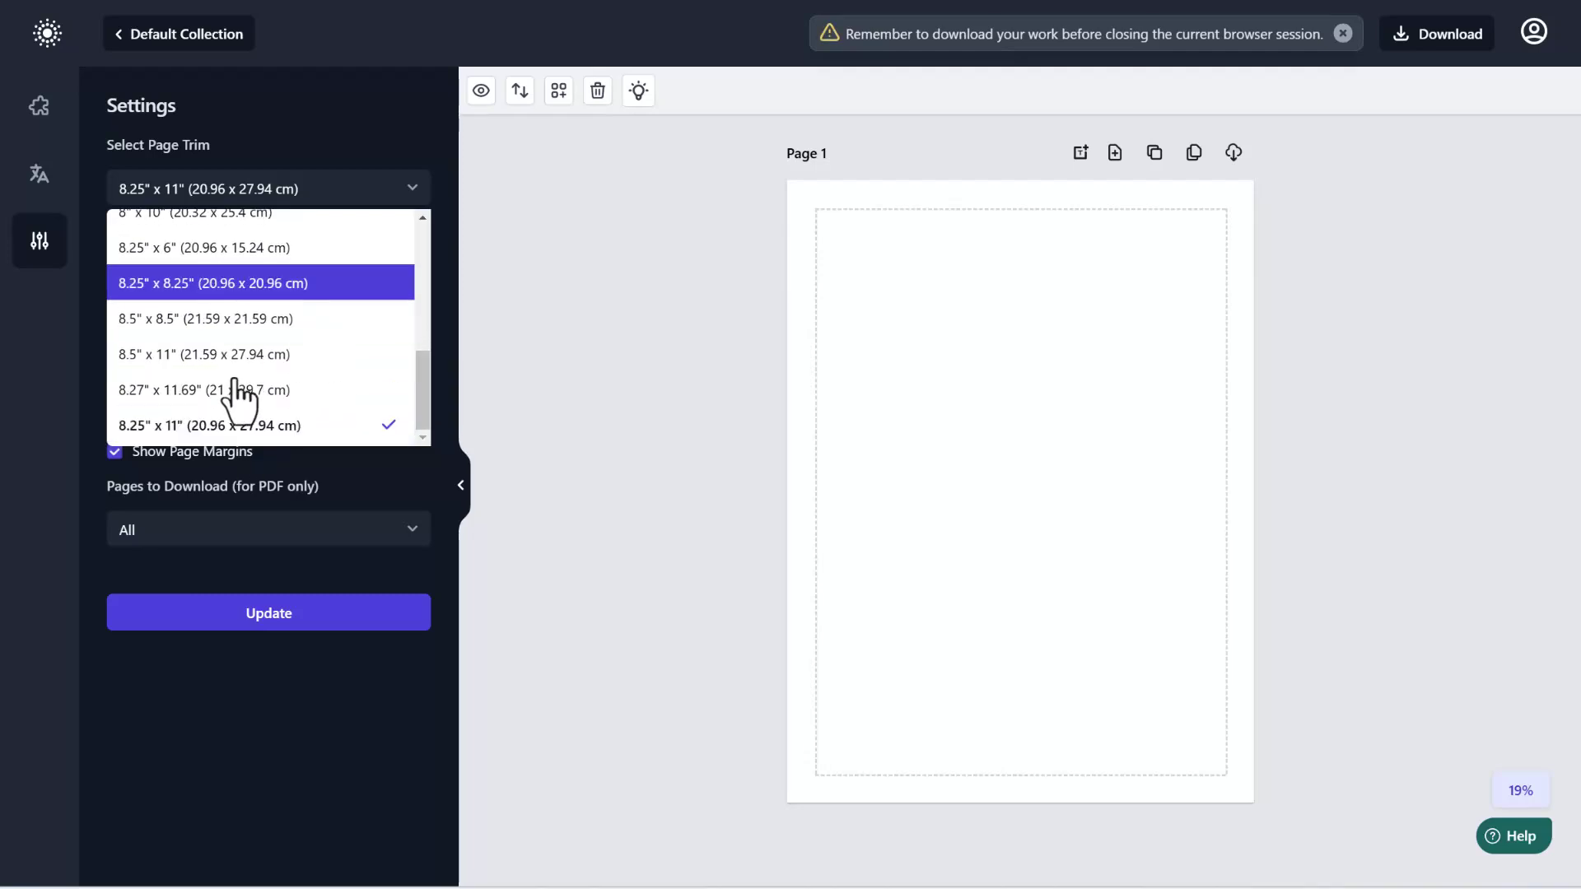
{"action": "scroll", "coordinate": [233, 374], "scroll_direction": "up", "scroll_amount": 5}
{"action": "scroll", "coordinate": [233, 337], "scroll_direction": "down", "scroll_amount": 5}
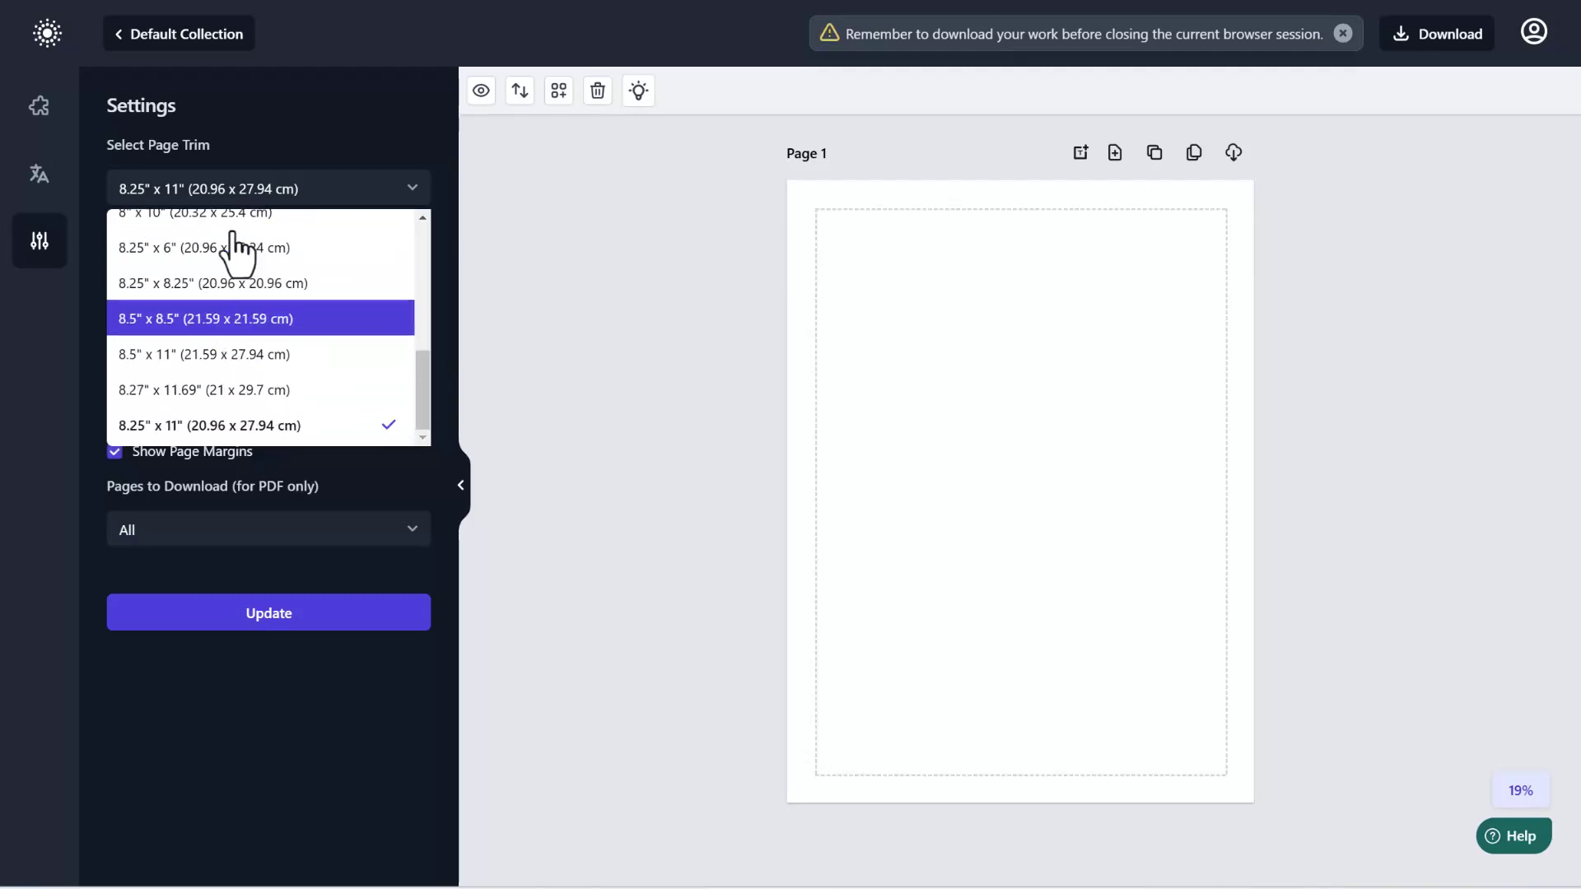
{"action": "left_click", "coordinate": [224, 438]}
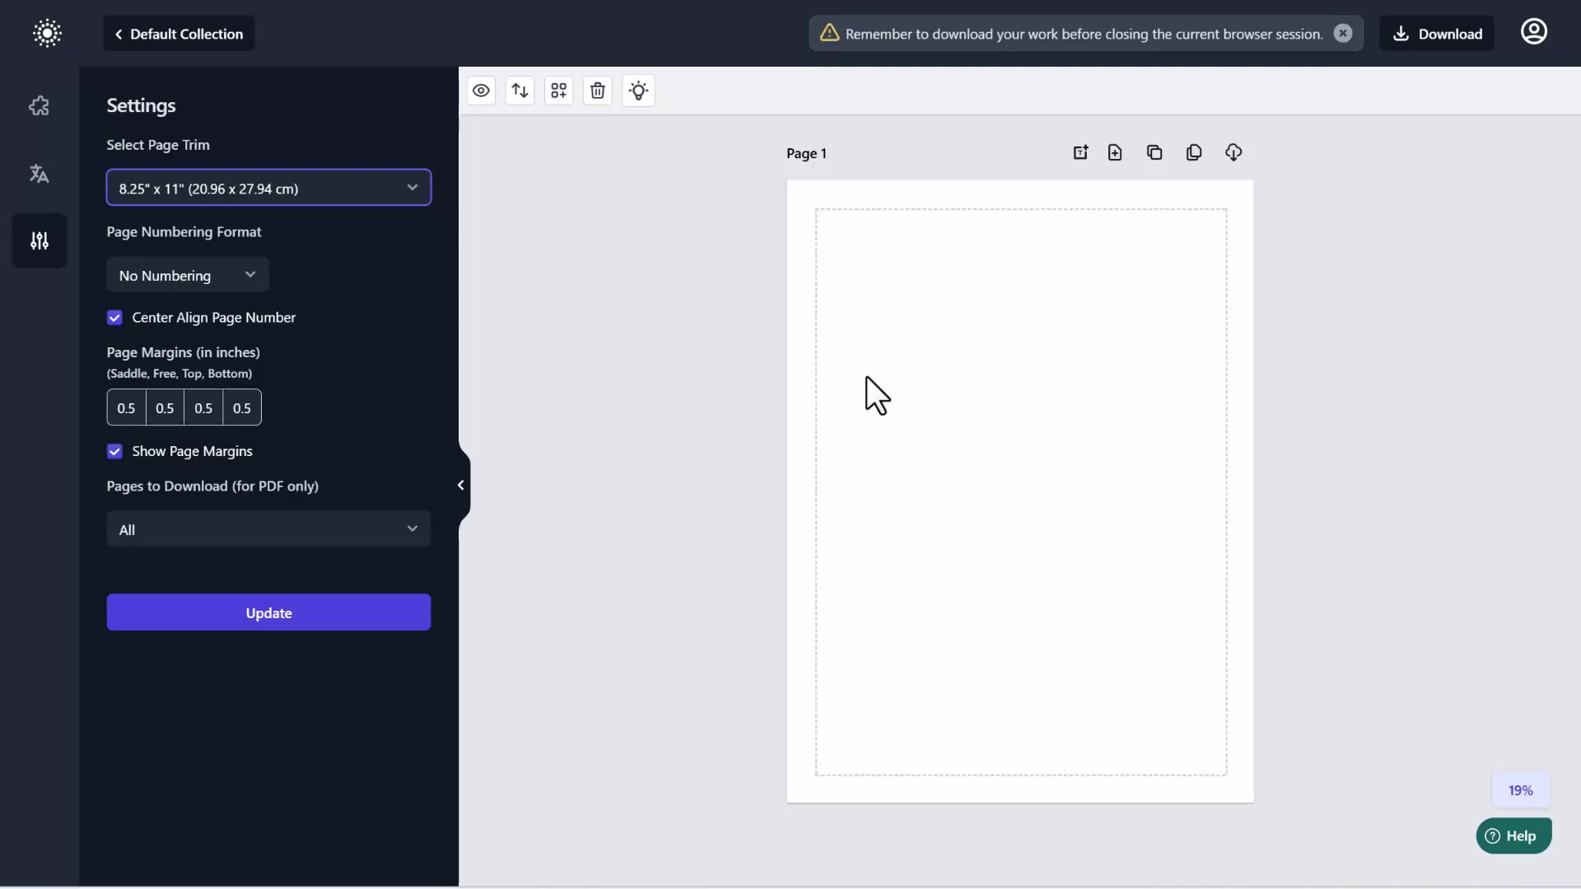
Step: Try the Page 1 numbering format on the page and restore it to No Numbering
{"action": "left_click", "coordinate": [216, 285]}
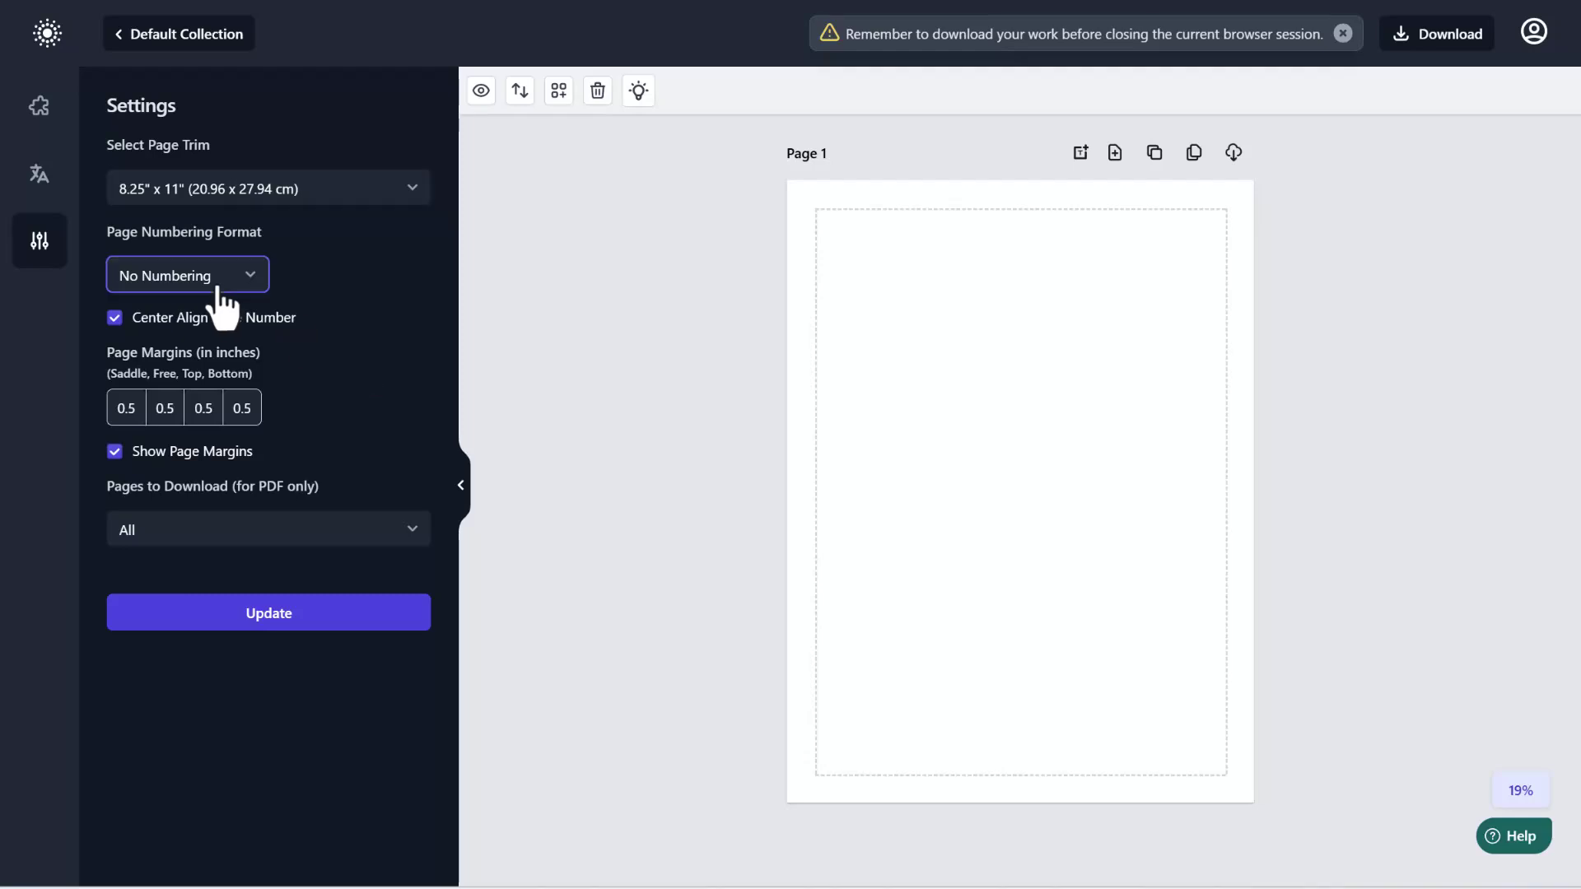
{"action": "left_click", "coordinate": [176, 362]}
{"action": "left_click", "coordinate": [304, 619]}
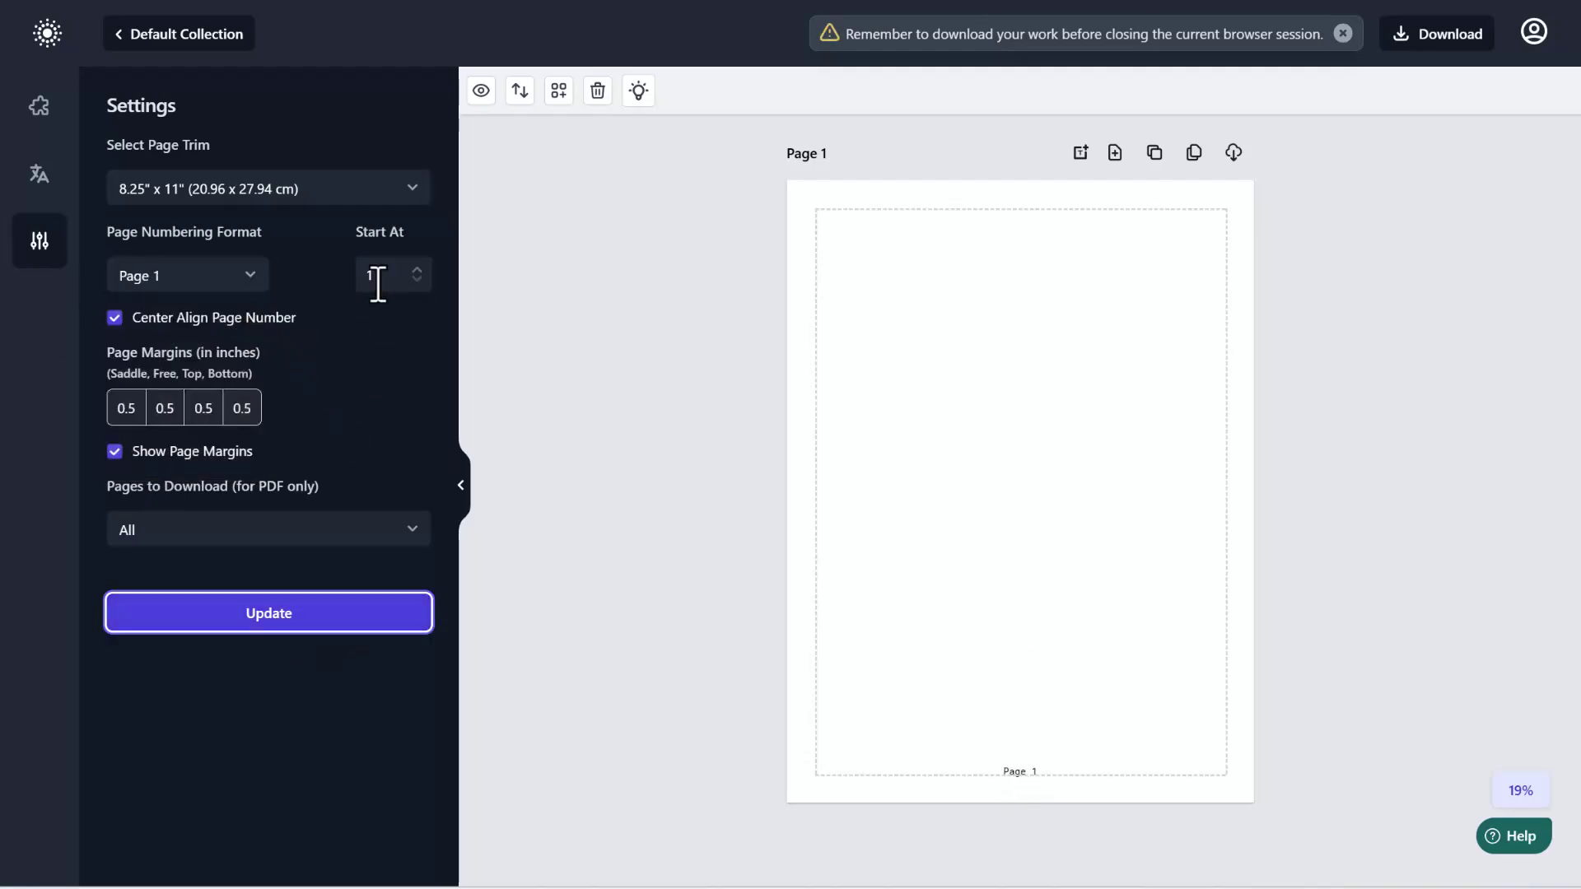
{"action": "left_click", "coordinate": [188, 288]}
{"action": "left_click", "coordinate": [189, 316]}
{"action": "left_click", "coordinate": [309, 630]}
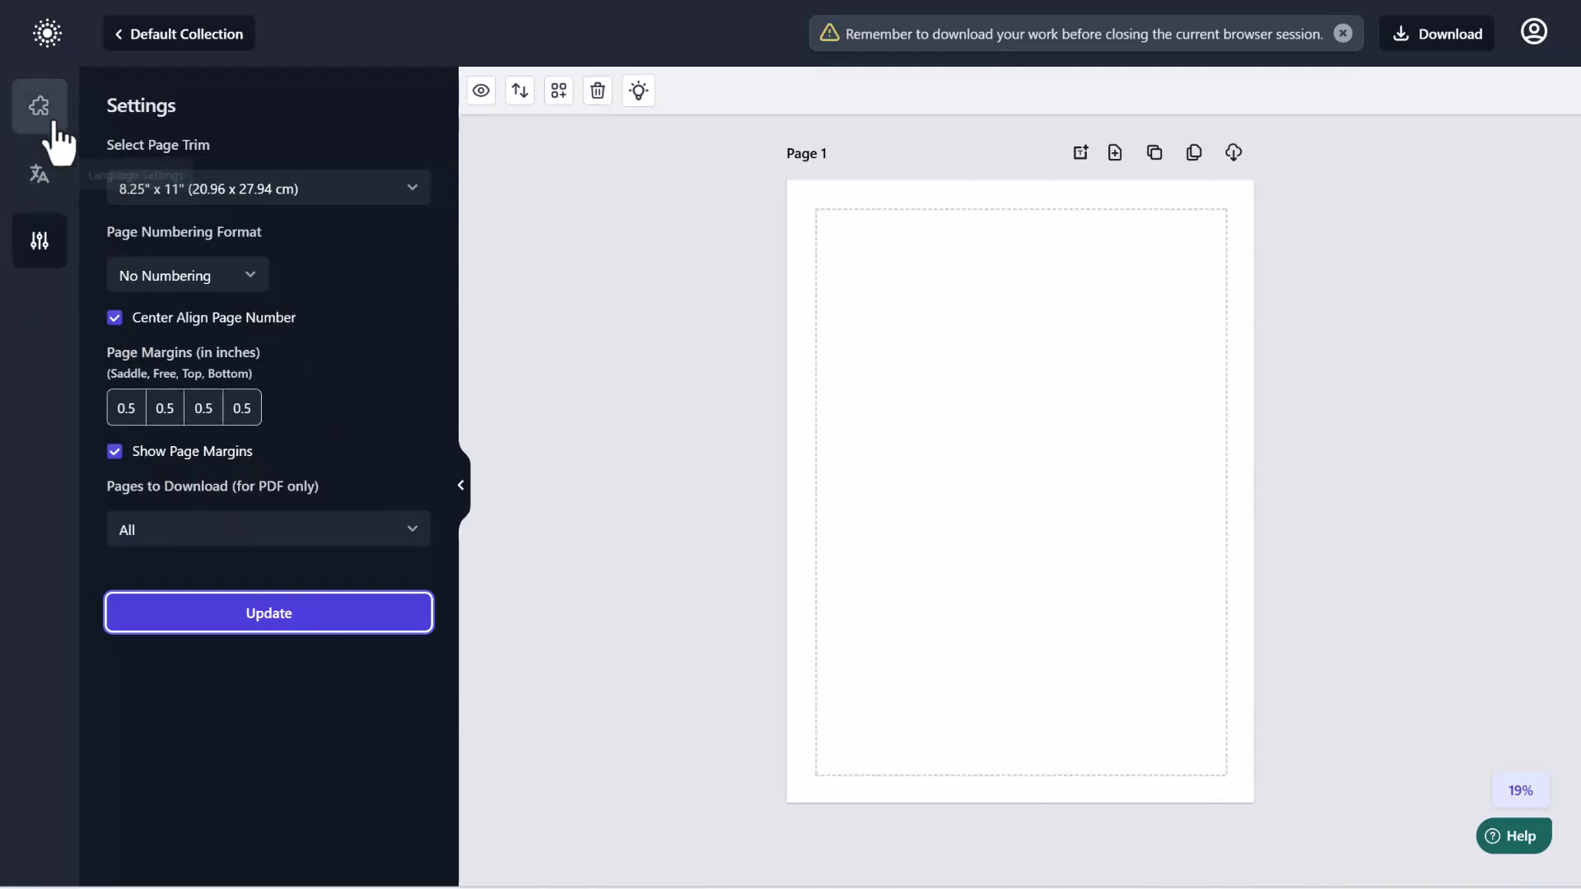
Step: Insert a coloring word search element on page 1
{"action": "left_click", "coordinate": [45, 116]}
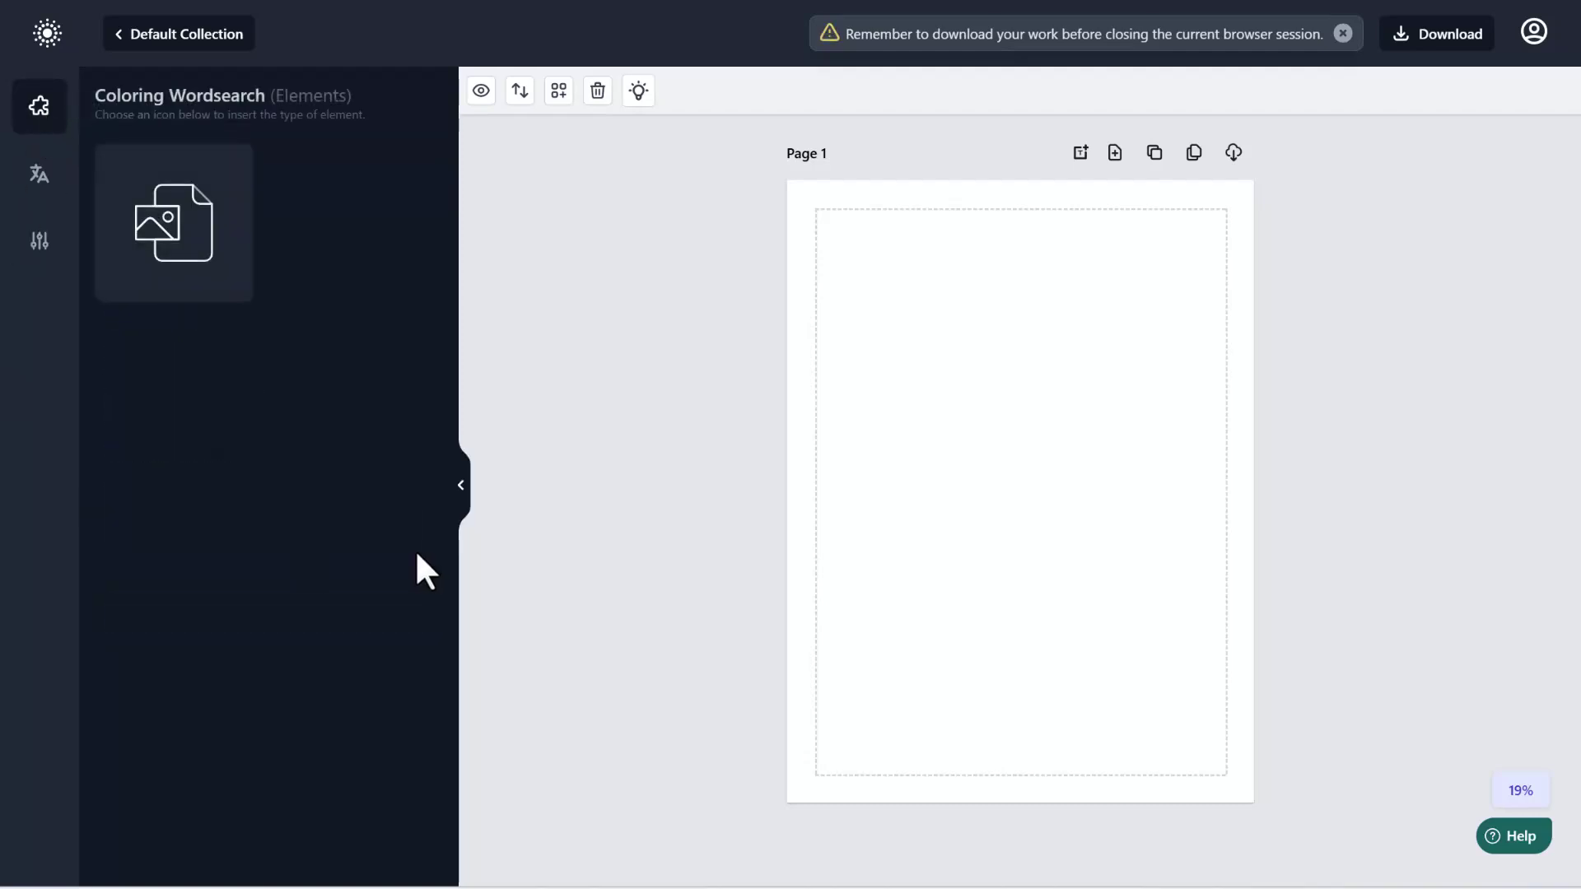
{"action": "left_click", "coordinate": [188, 251]}
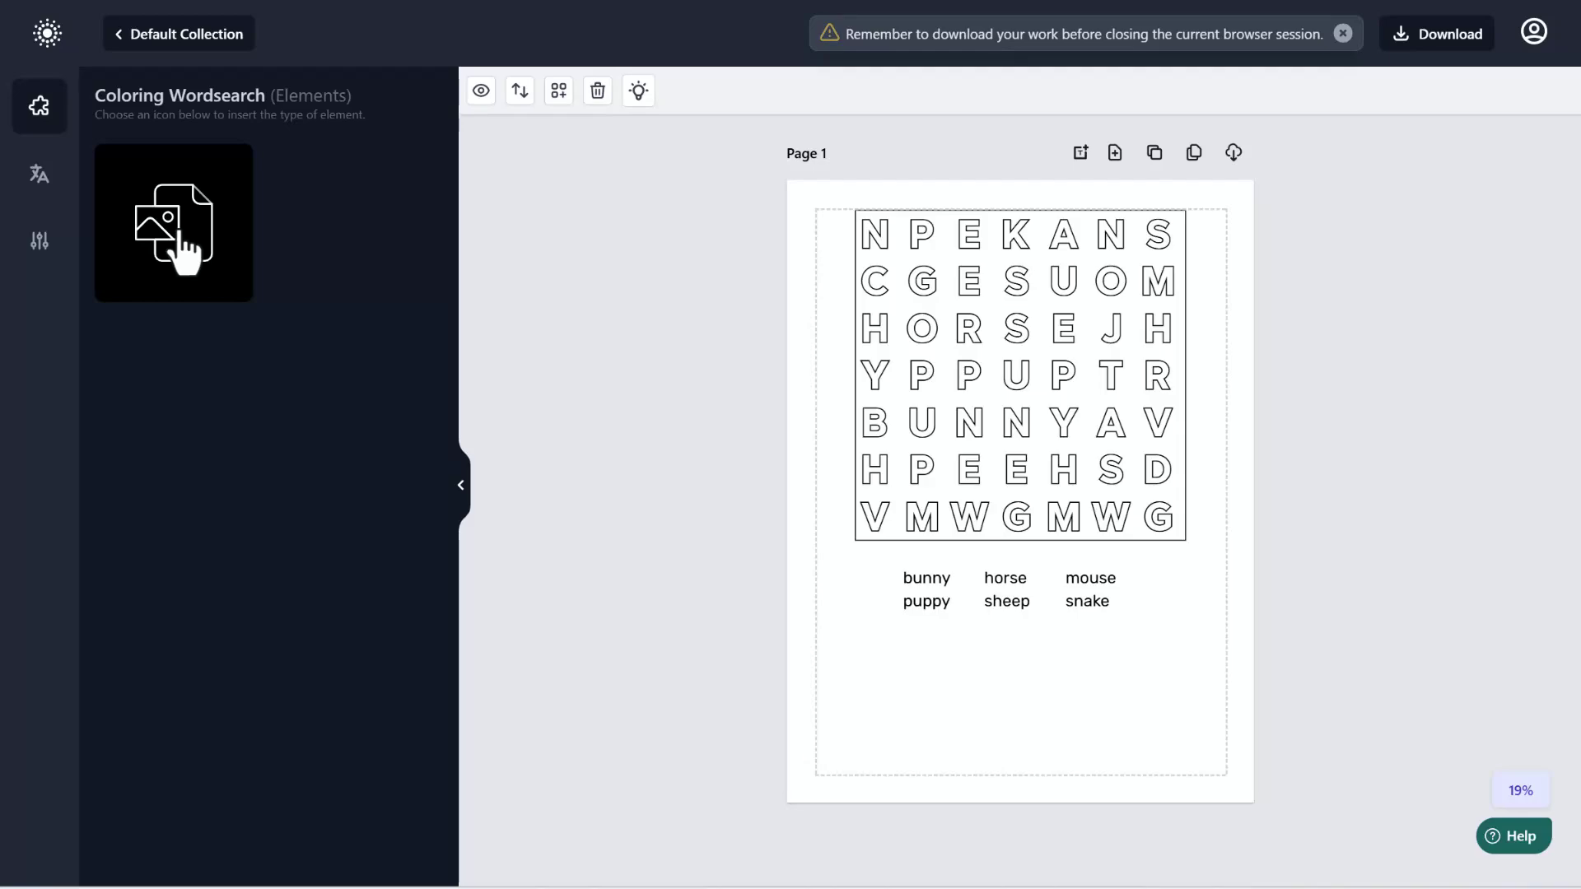
Step: Try the Bold Easy OTO2 and Bold Easy OTO3 v3 fonts on the letter grid and return to Bold Easy
{"action": "left_click", "coordinate": [973, 339]}
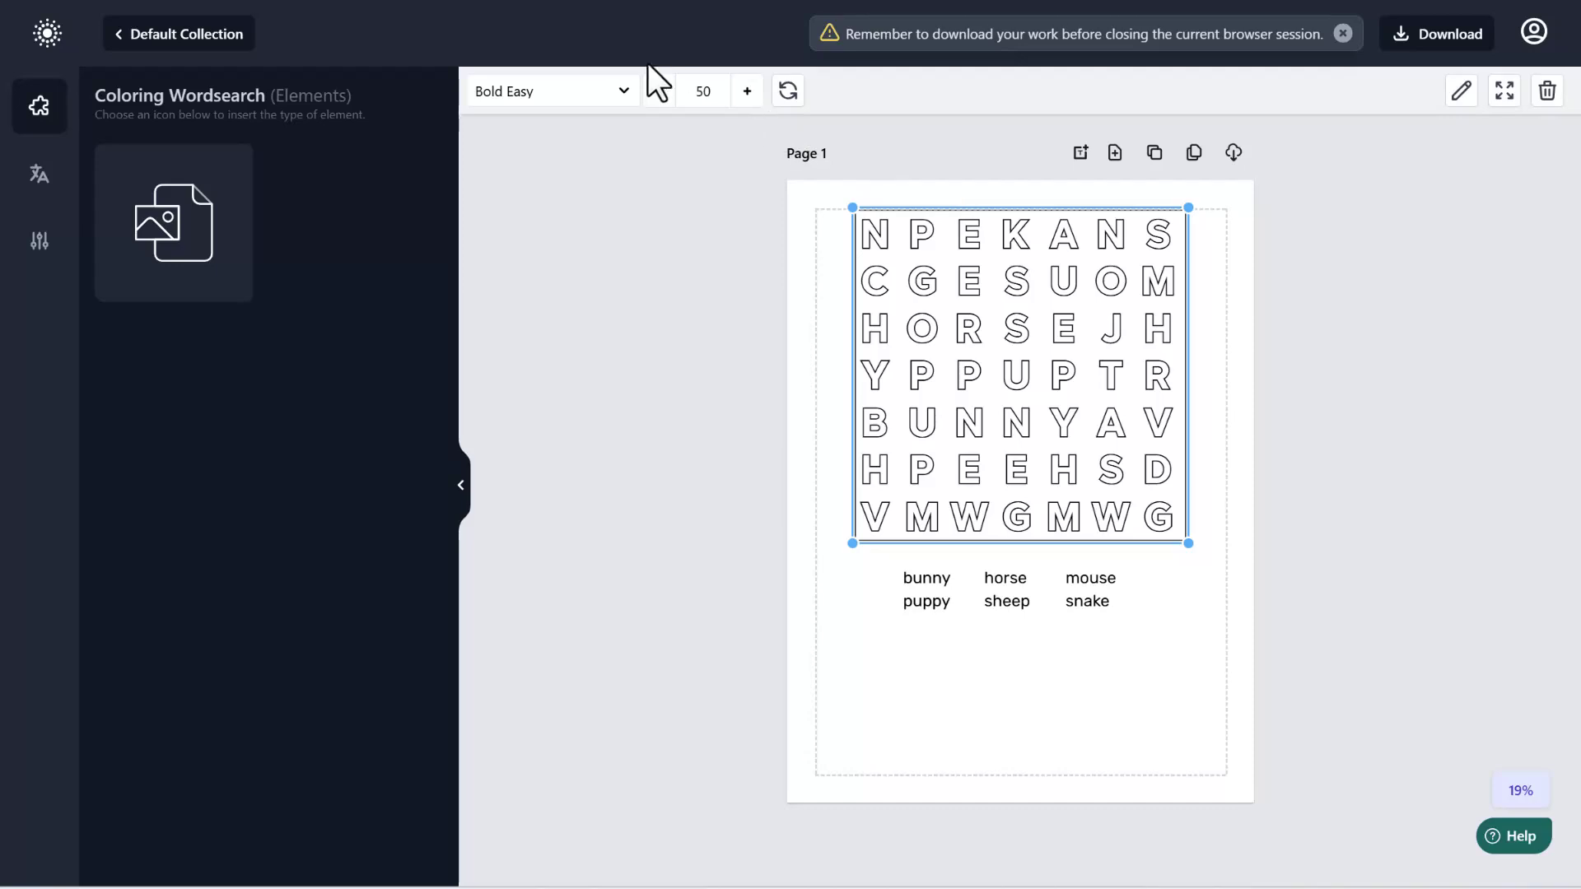
{"action": "left_click", "coordinate": [628, 91]}
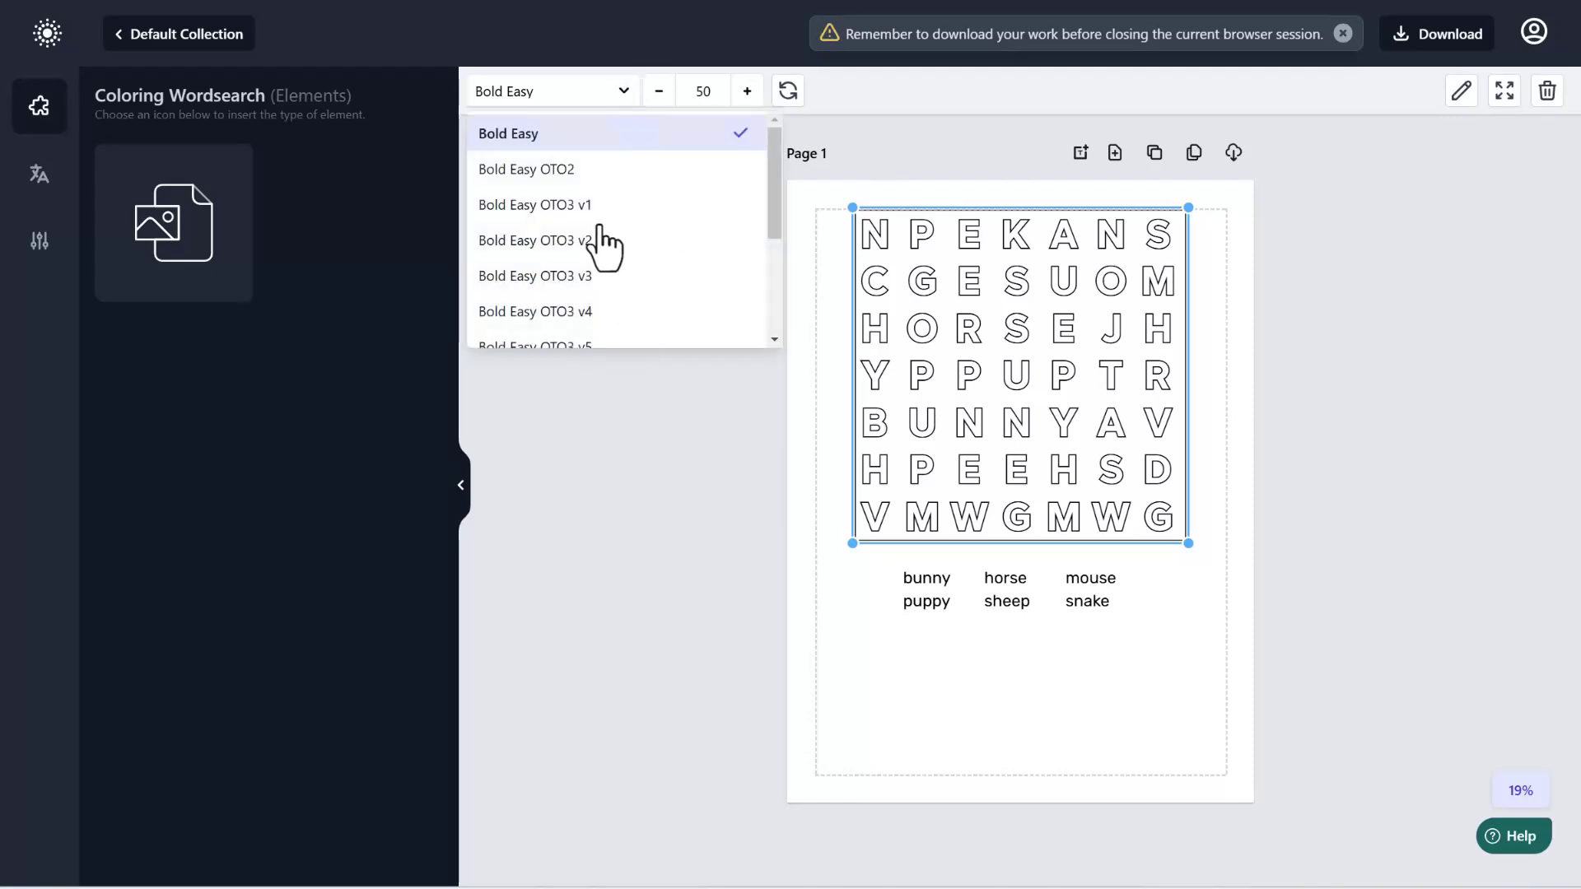
{"action": "scroll", "coordinate": [601, 239], "scroll_direction": "down", "scroll_amount": 3}
{"action": "scroll", "coordinate": [576, 255], "scroll_direction": "up", "scroll_amount": 3}
{"action": "scroll", "coordinate": [652, 228], "scroll_direction": "down", "scroll_amount": 3}
{"action": "scroll", "coordinate": [614, 194], "scroll_direction": "up", "scroll_amount": 3}
{"action": "scroll", "coordinate": [610, 223], "scroll_direction": "down", "scroll_amount": 3}
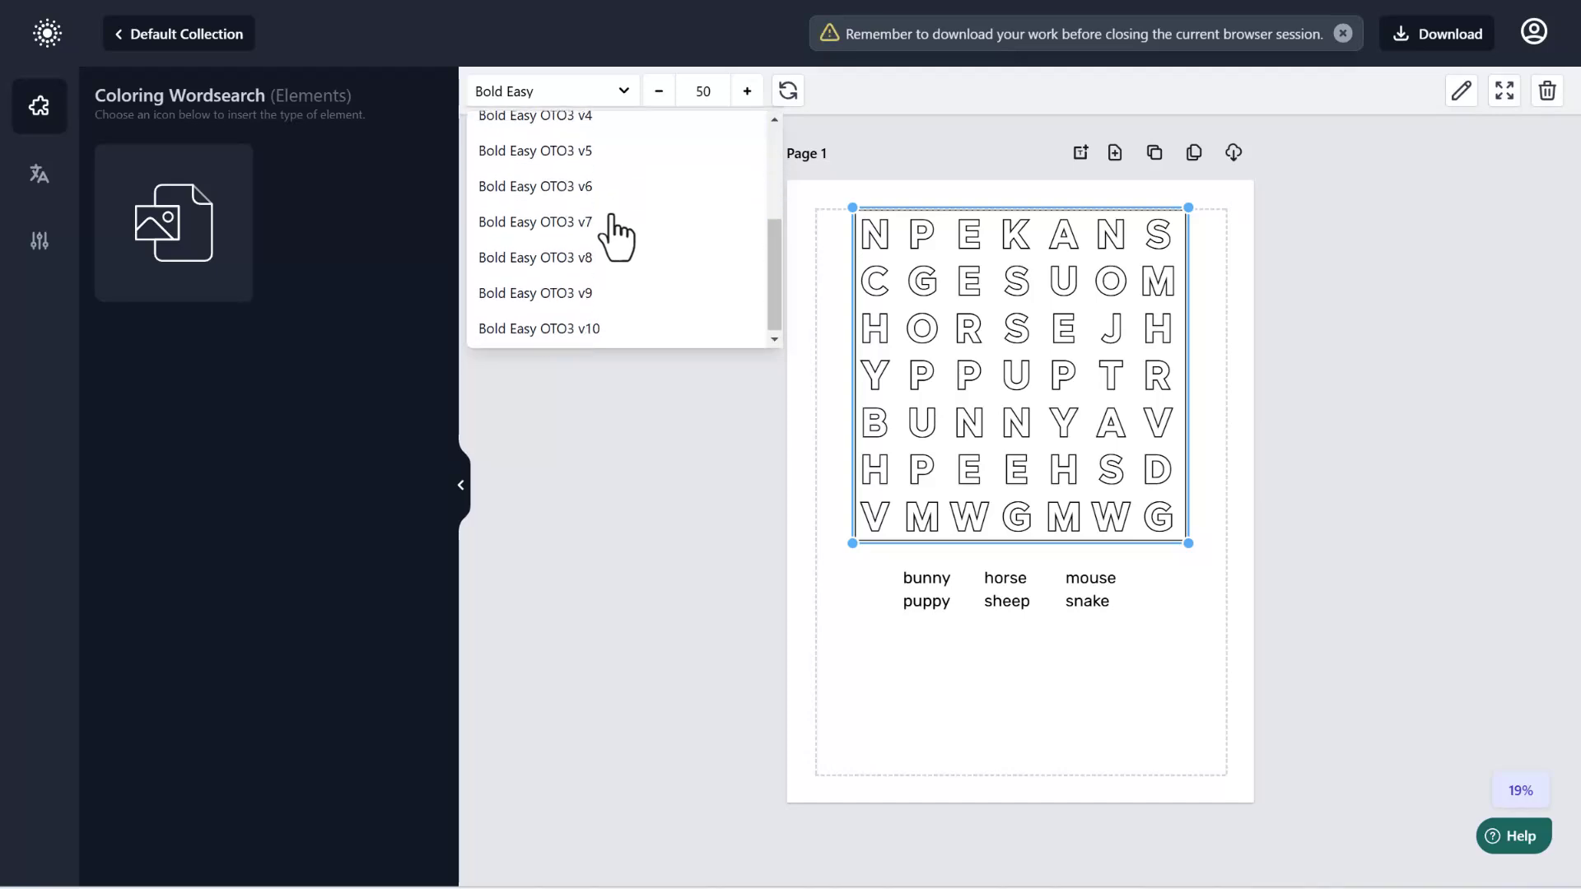
{"action": "scroll", "coordinate": [611, 218], "scroll_direction": "up", "scroll_amount": 3}
{"action": "left_click", "coordinate": [585, 173]}
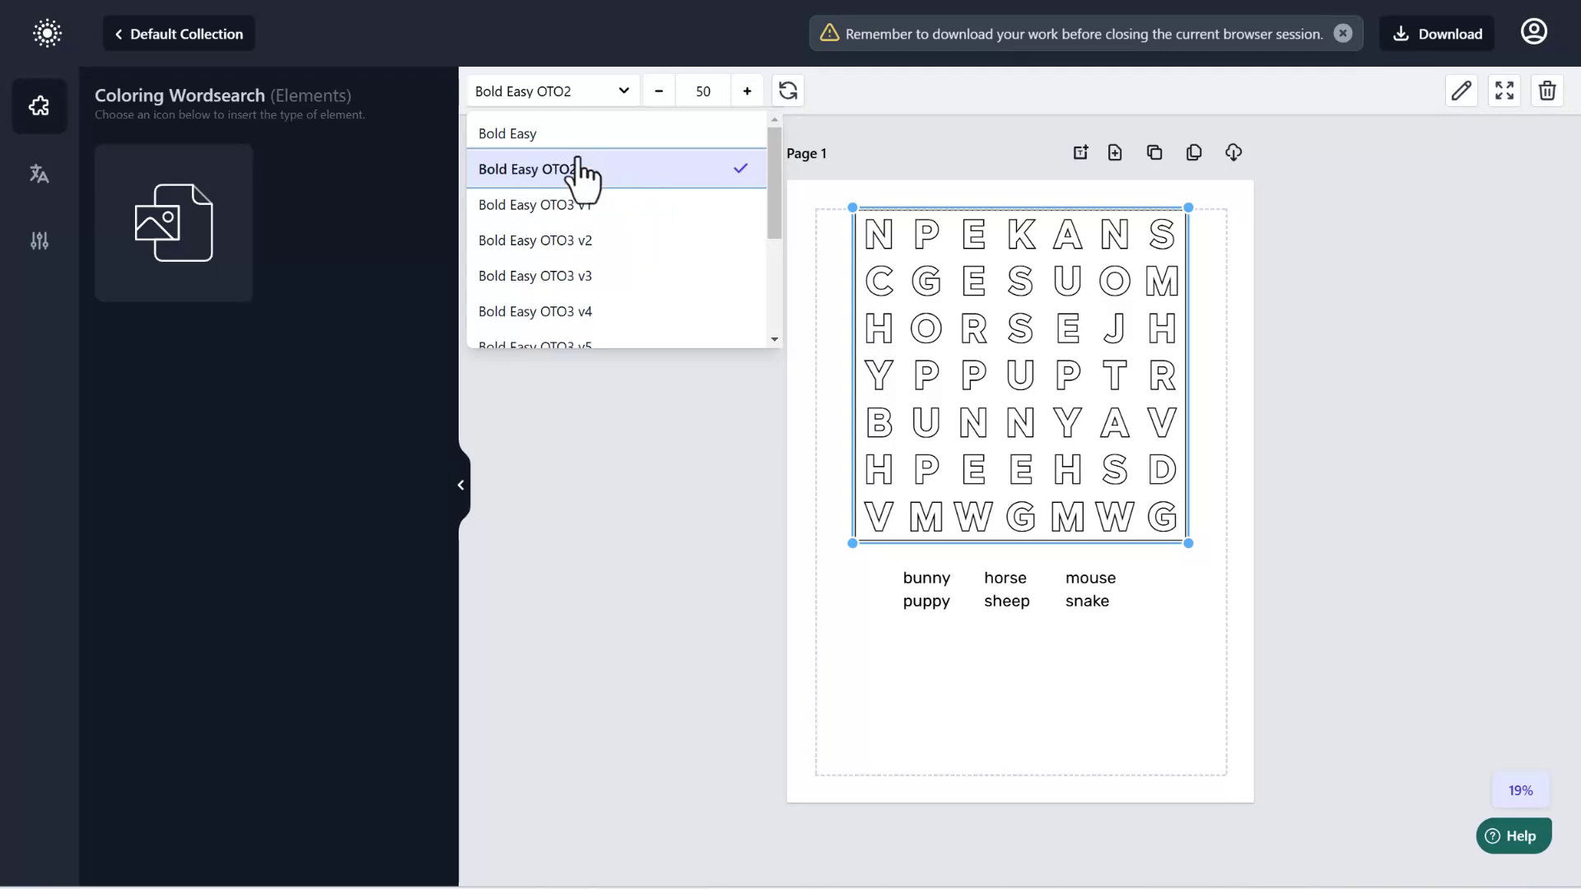
{"action": "left_click", "coordinate": [604, 282]}
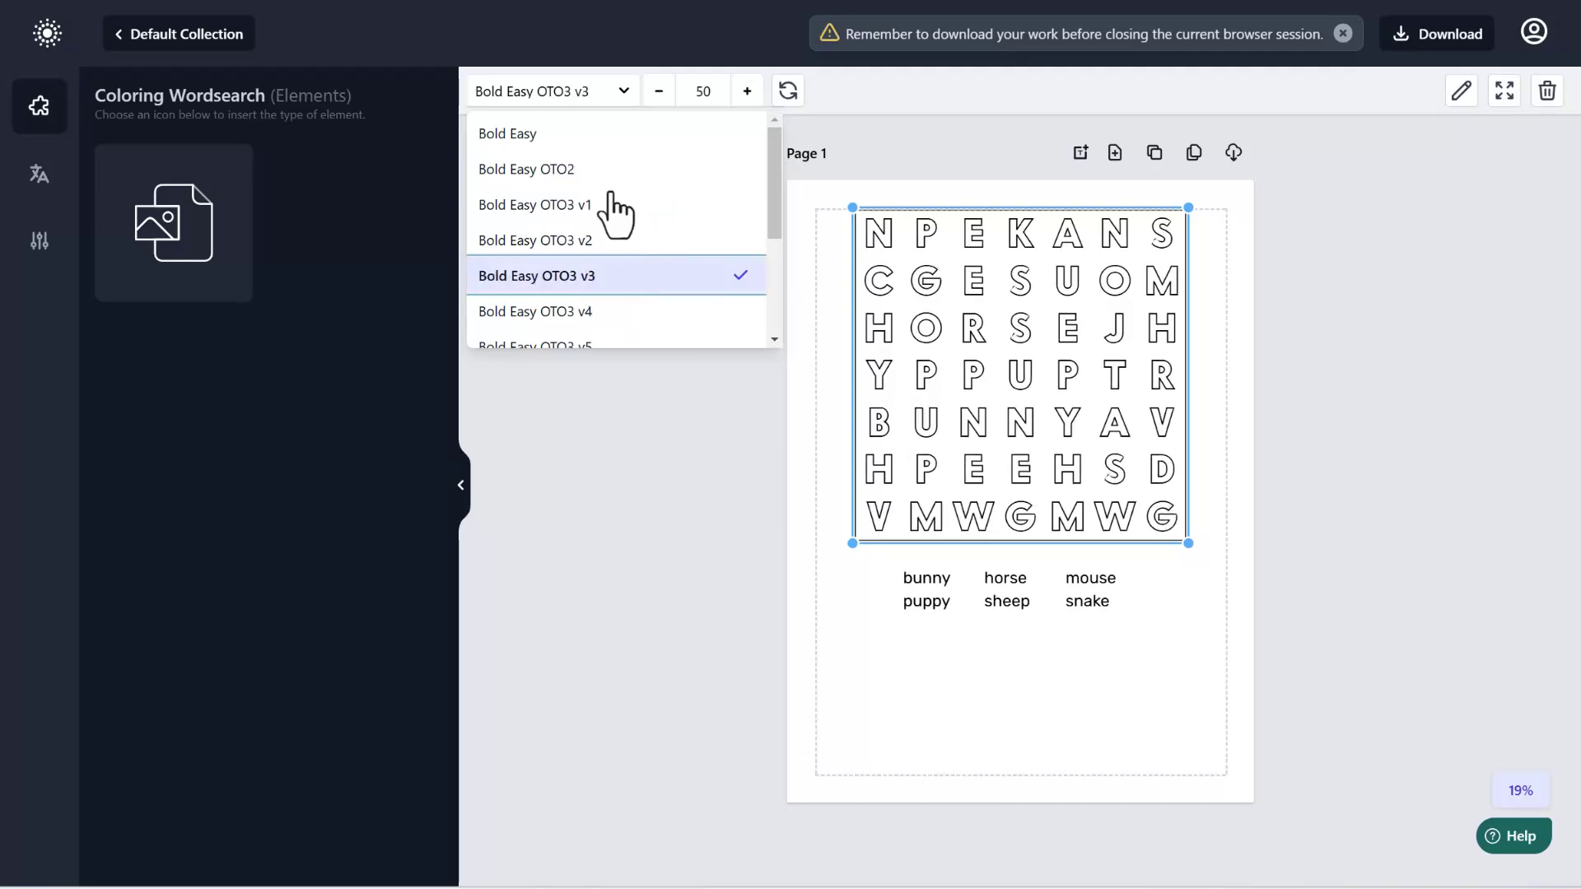
{"action": "left_click", "coordinate": [716, 136]}
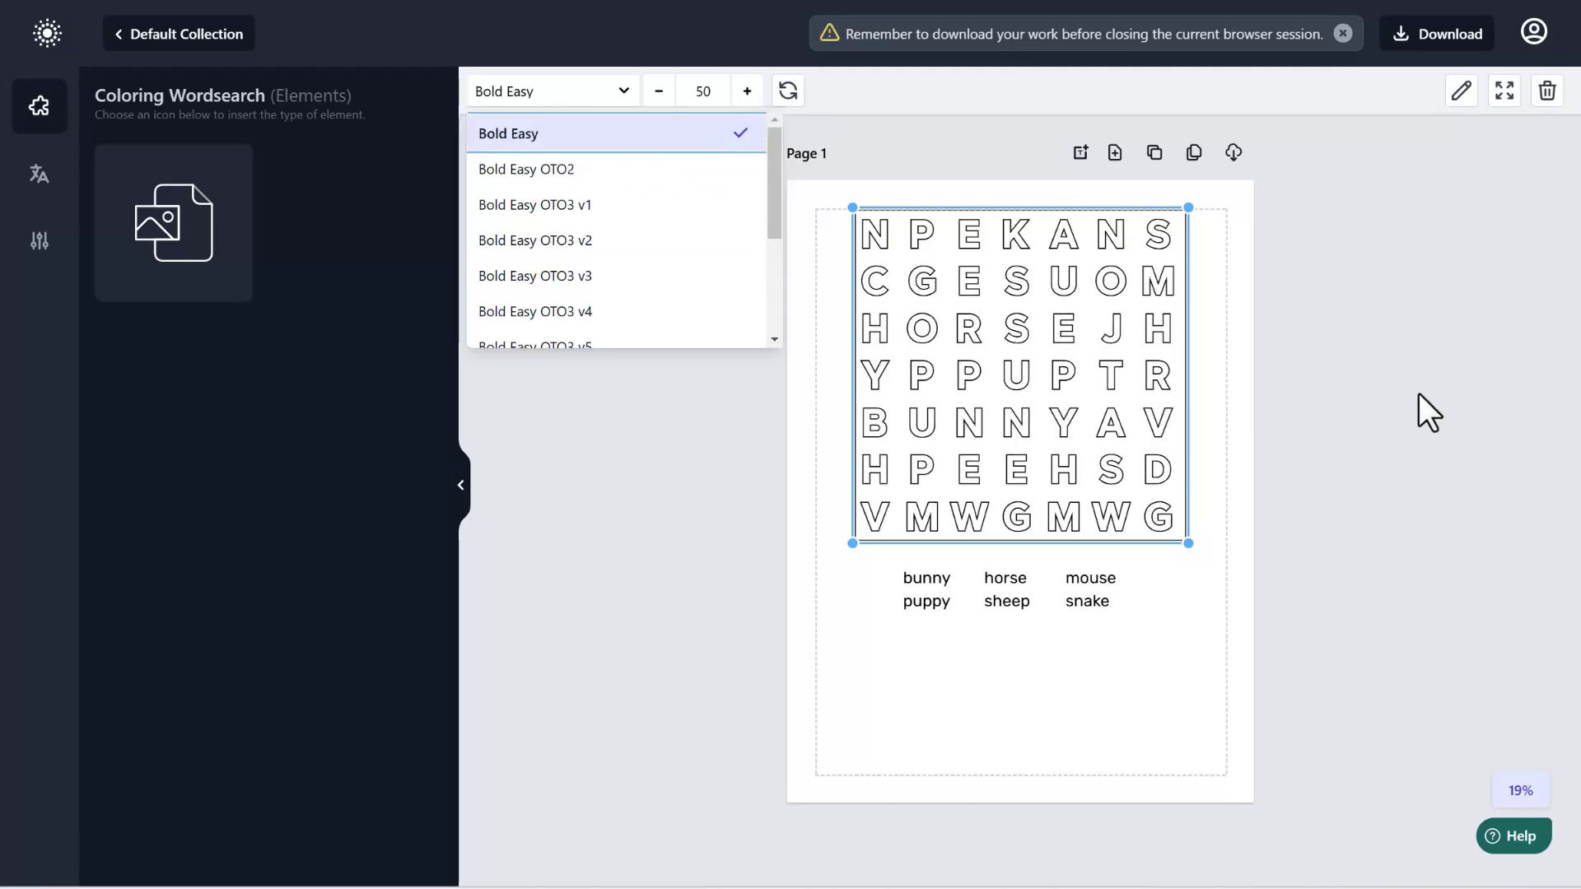
Step: Open the Wordsearch Settings for the letter grid on page 1
{"action": "right_click", "coordinate": [1044, 360]}
{"action": "left_click", "coordinate": [649, 477]}
{"action": "left_click", "coordinate": [978, 424]}
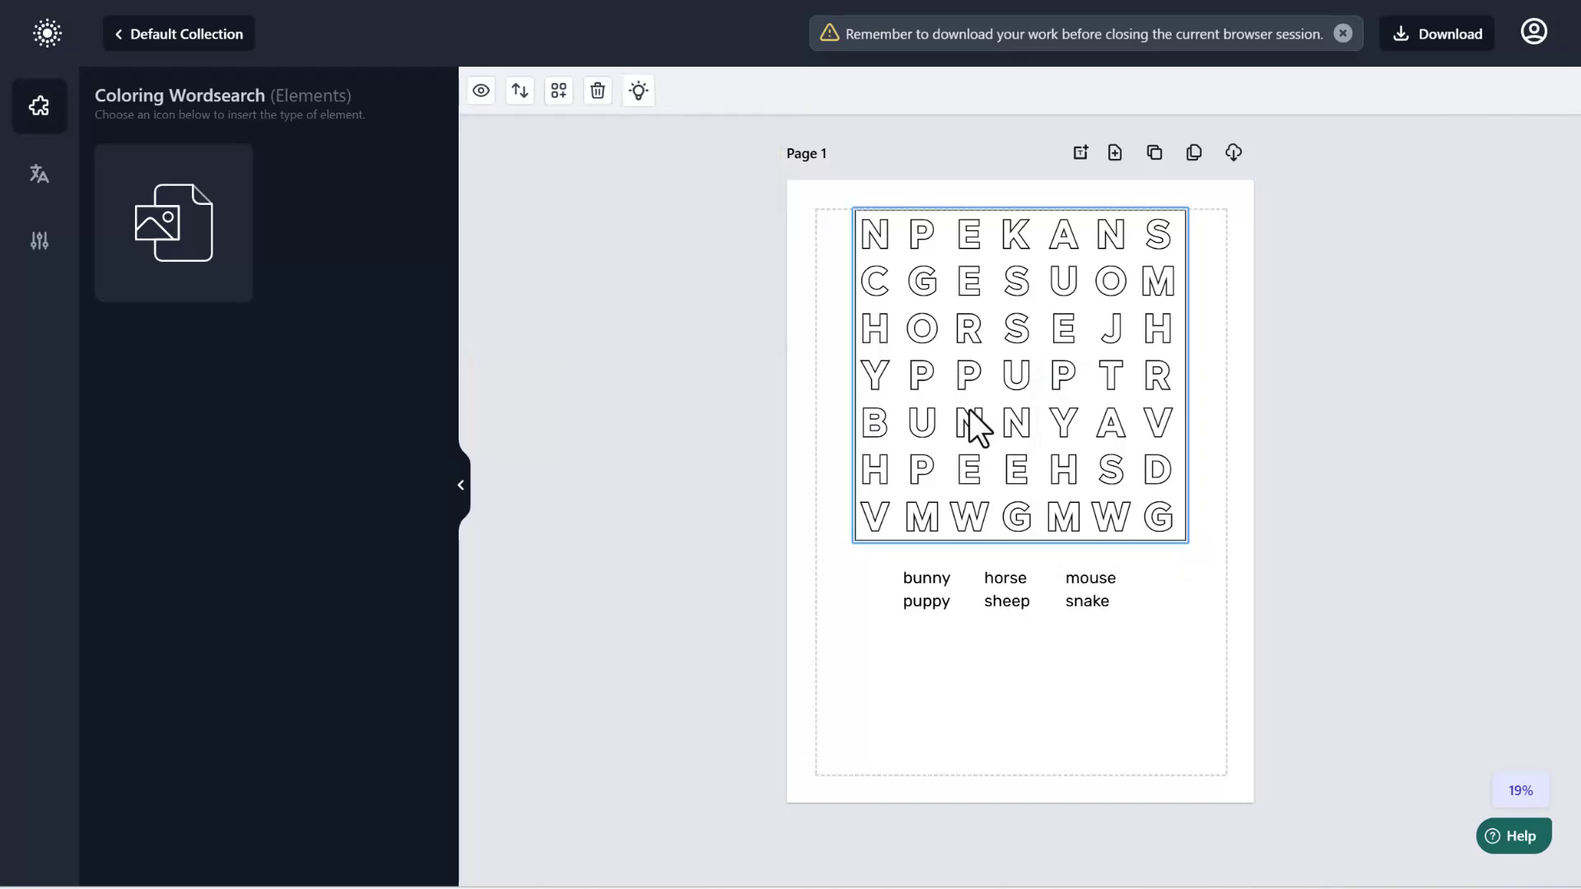
{"action": "right_click", "coordinate": [977, 423]}
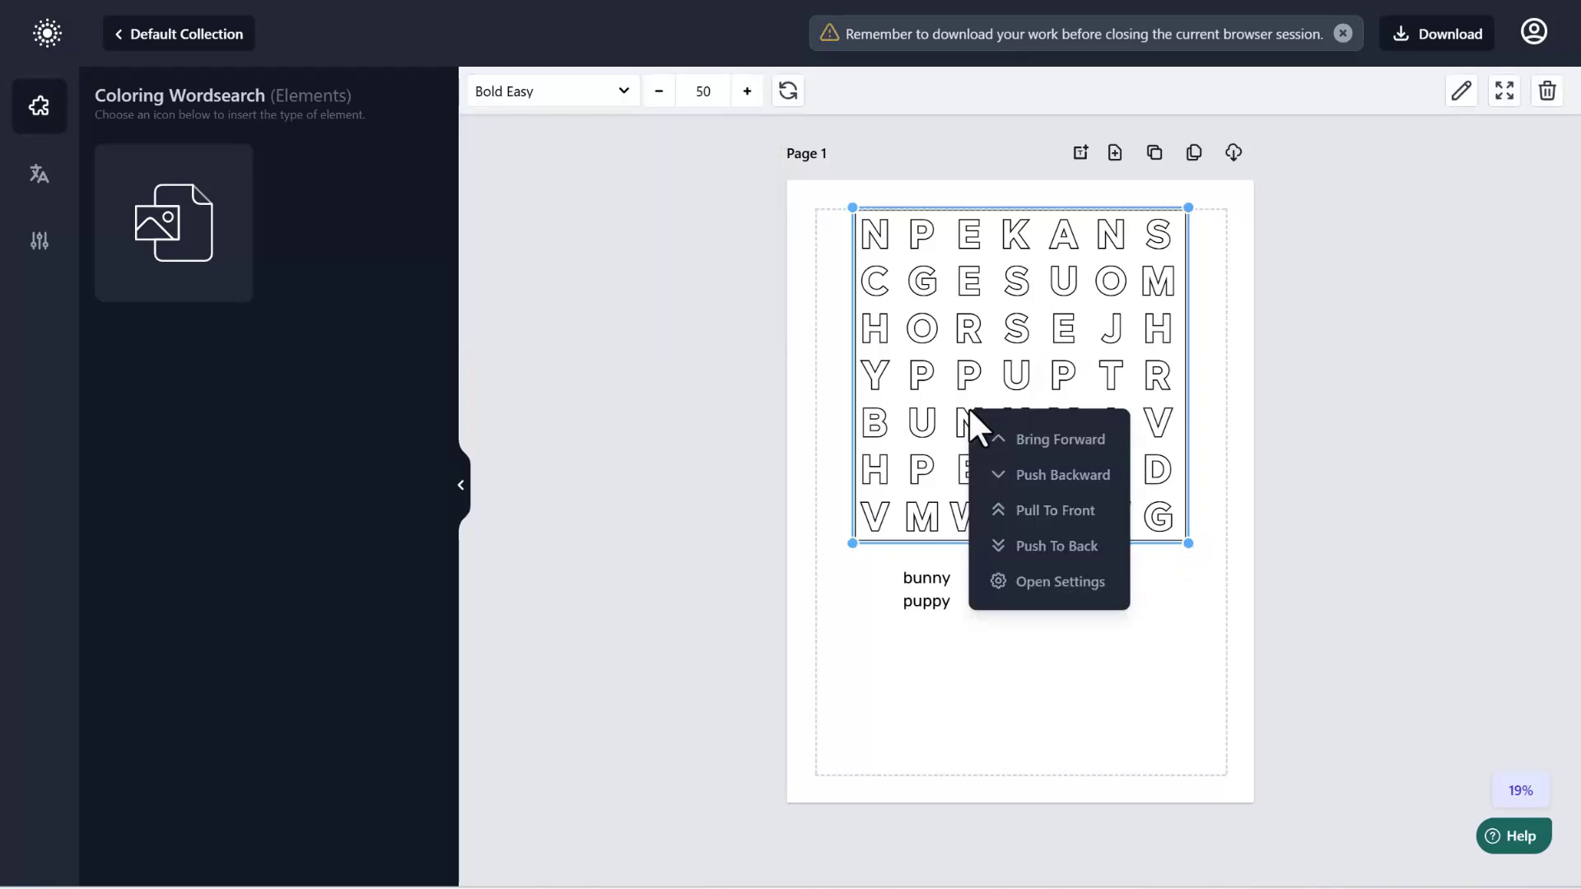
{"action": "left_click", "coordinate": [1043, 585]}
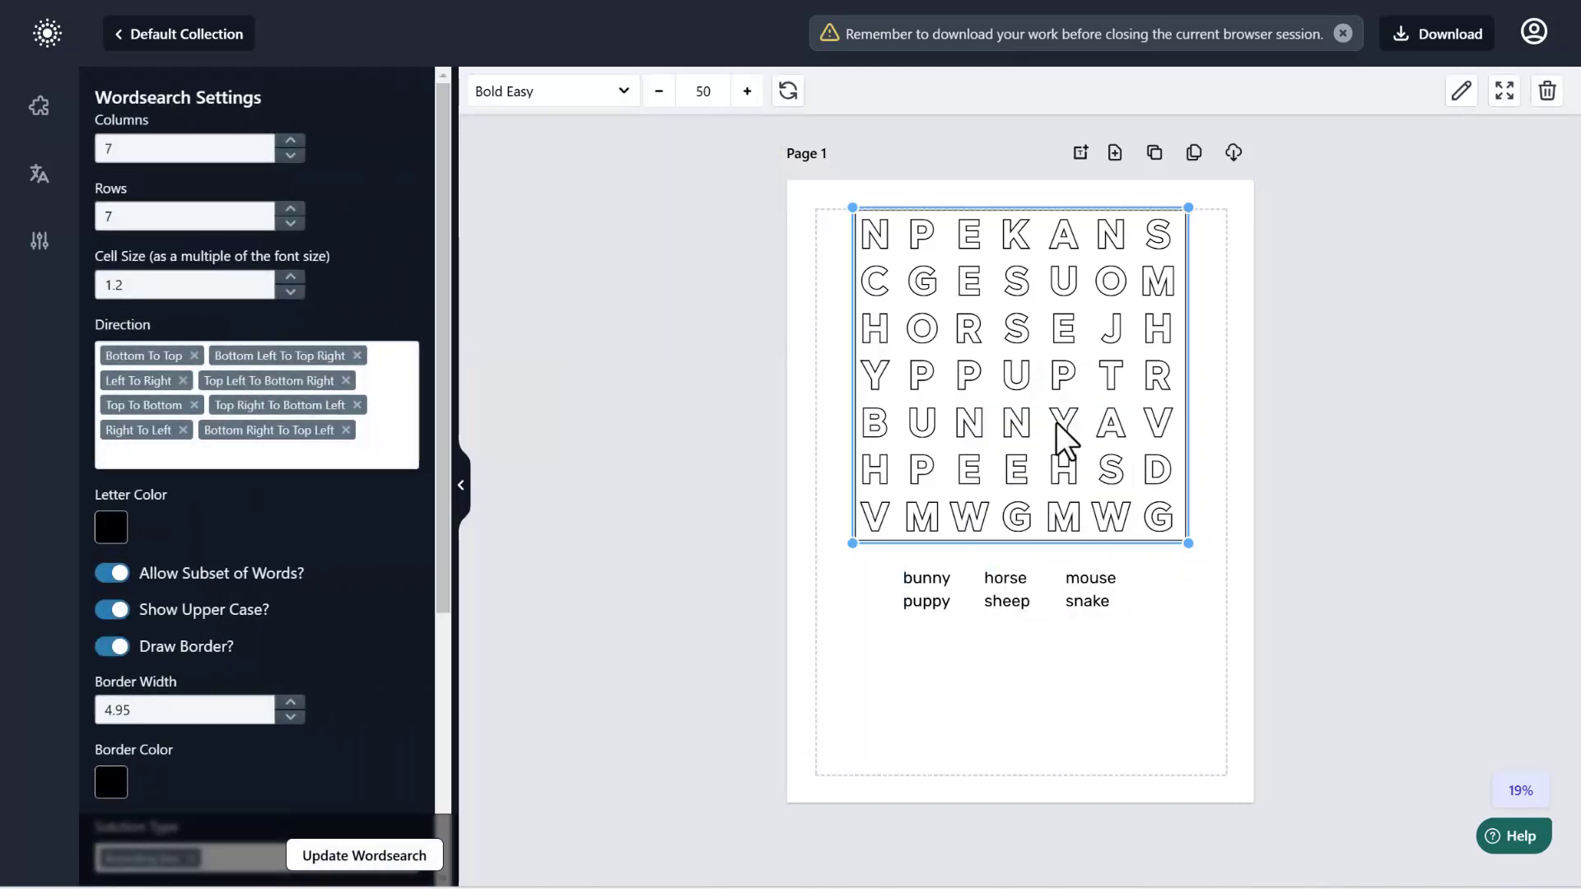
{"action": "right_click", "coordinate": [1055, 418]}
{"action": "left_click", "coordinate": [389, 155]}
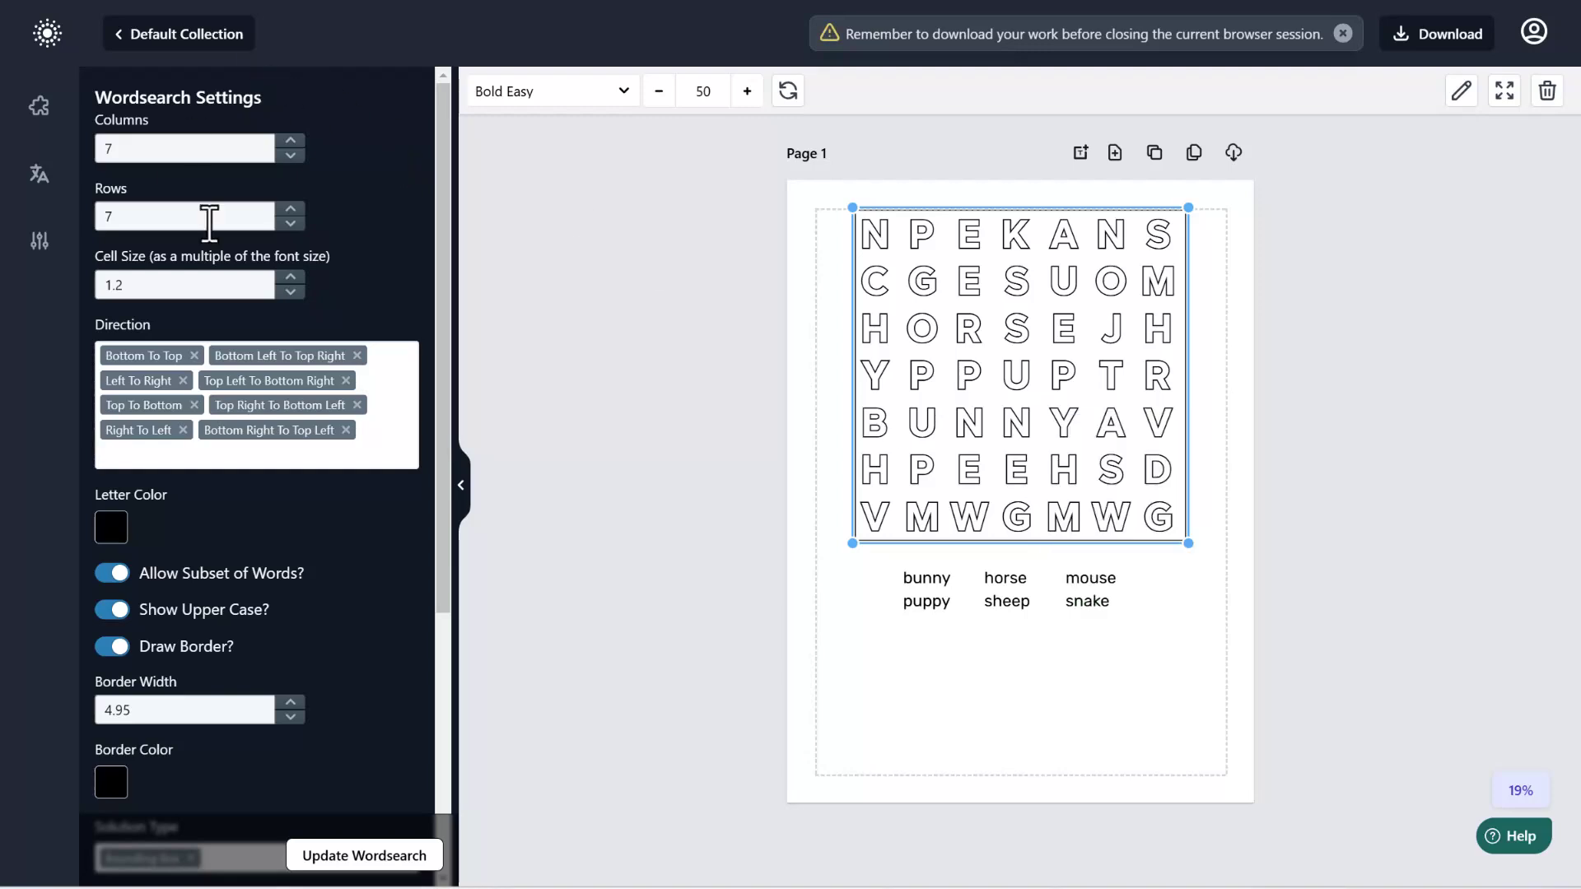
Step: Set the word search to 10 columns and 10 rows and update the puzzle
{"action": "left_click", "coordinate": [290, 140]}
{"action": "left_click", "coordinate": [290, 140]}
{"action": "left_click", "coordinate": [290, 140]}
{"action": "left_click", "coordinate": [290, 209]}
{"action": "left_click", "coordinate": [290, 209]}
{"action": "left_click", "coordinate": [290, 209]}
{"action": "left_click", "coordinate": [368, 858]}
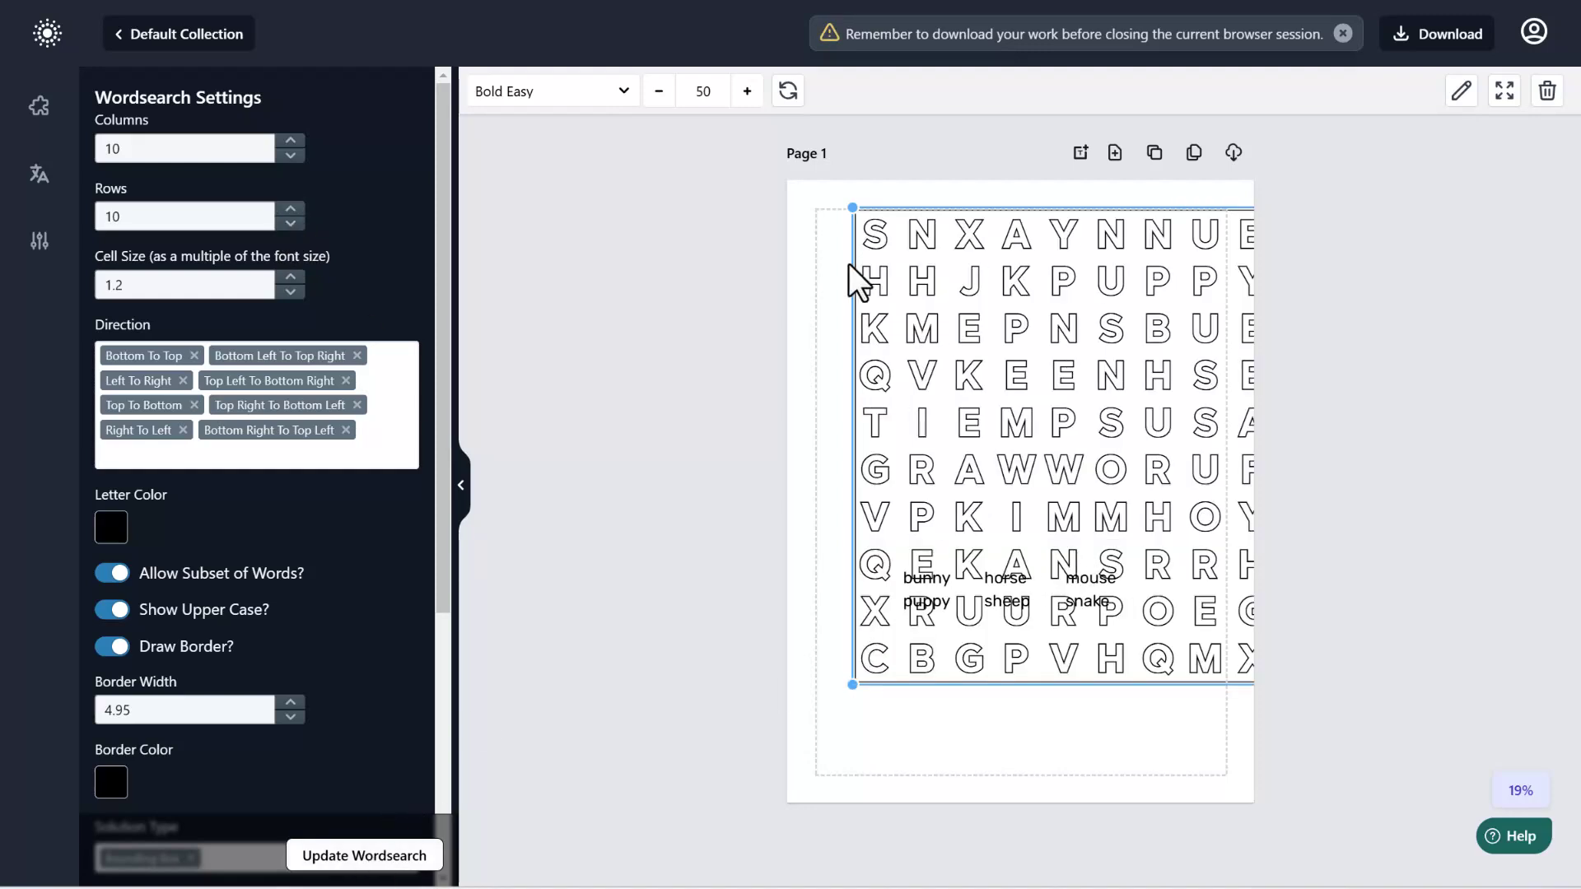
Step: Shrink the letter grid to font size 36, centered within the margins, and move the word list just below it
{"action": "left_click_drag", "start_coordinate": [856, 210], "coordinate": [956, 308]}
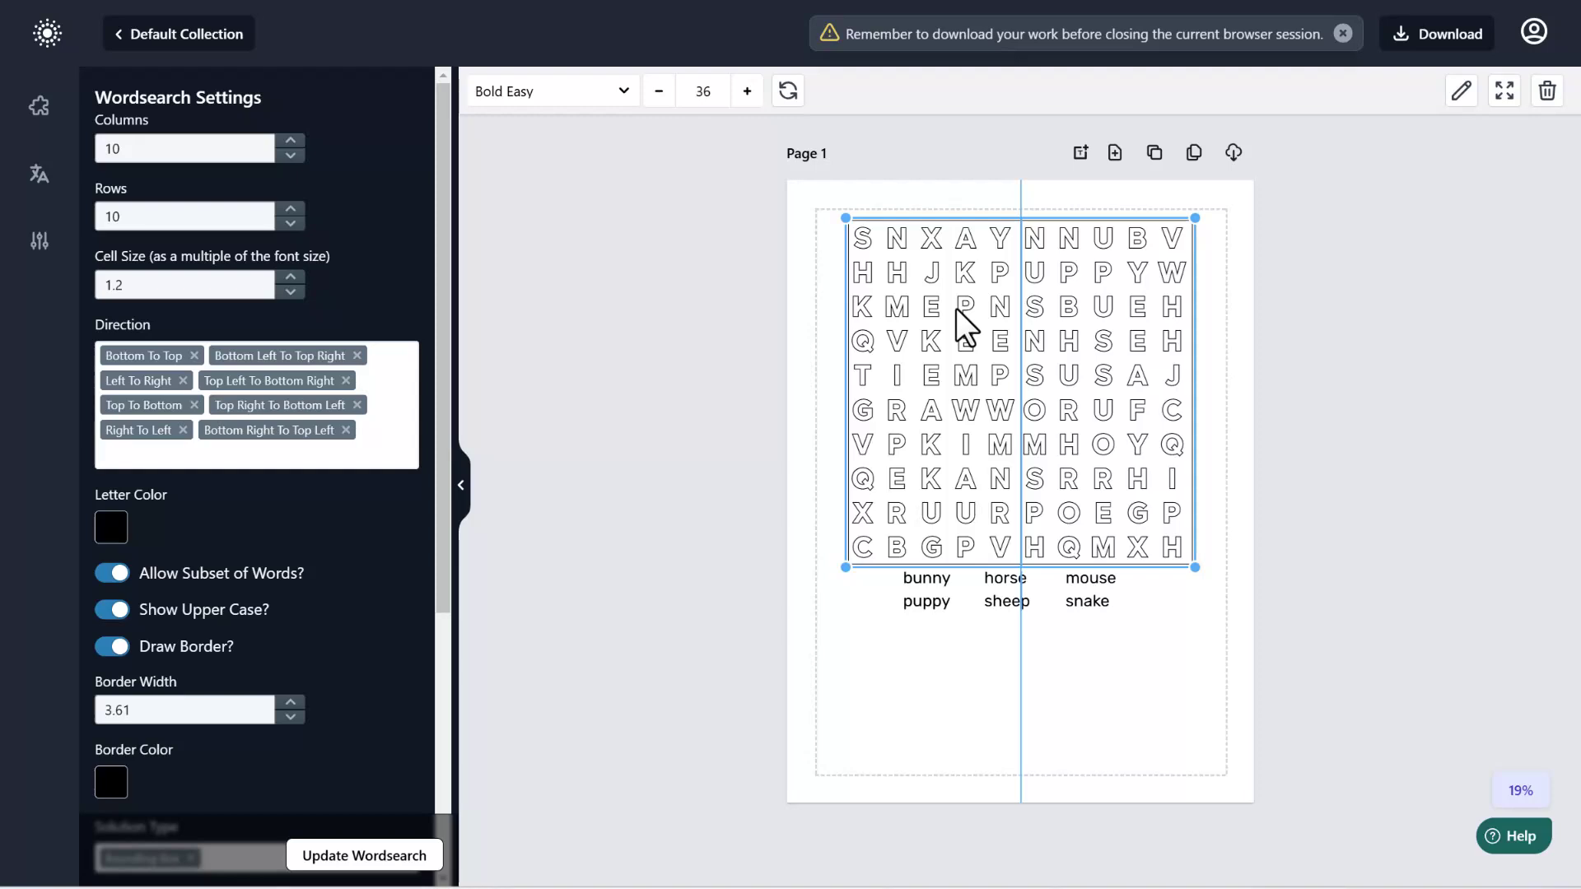
{"action": "left_click_drag", "start_coordinate": [990, 591], "coordinate": [990, 601]}
{"action": "left_click", "coordinate": [962, 379]}
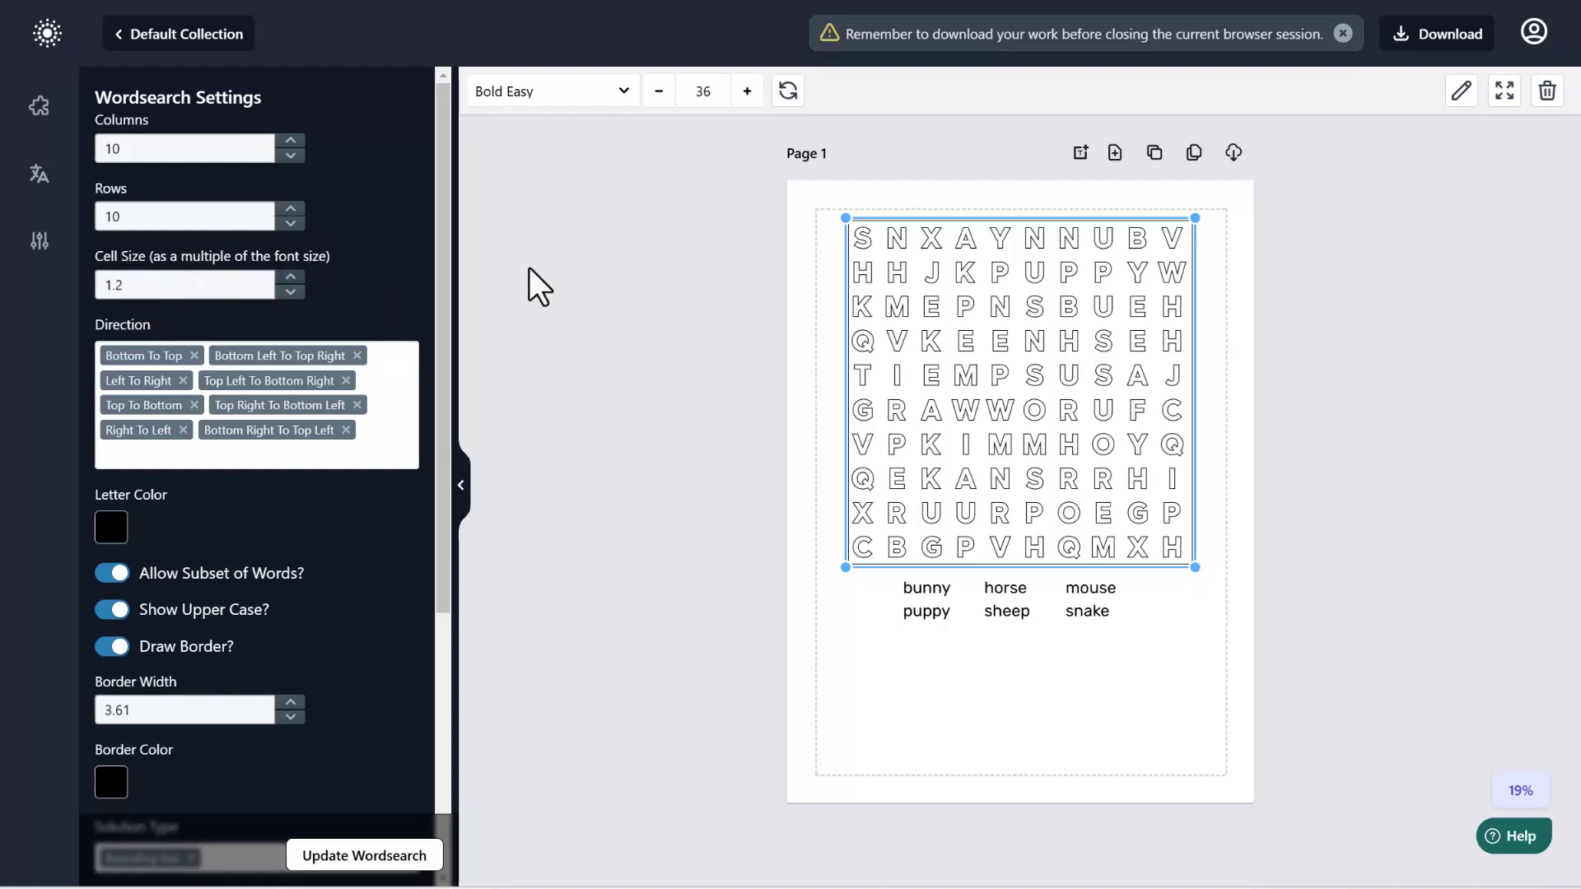
Step: Try a cell size of 1 on the letter grid and return it to 1.2
{"action": "left_click", "coordinate": [292, 293]}
{"action": "left_click", "coordinate": [291, 293]}
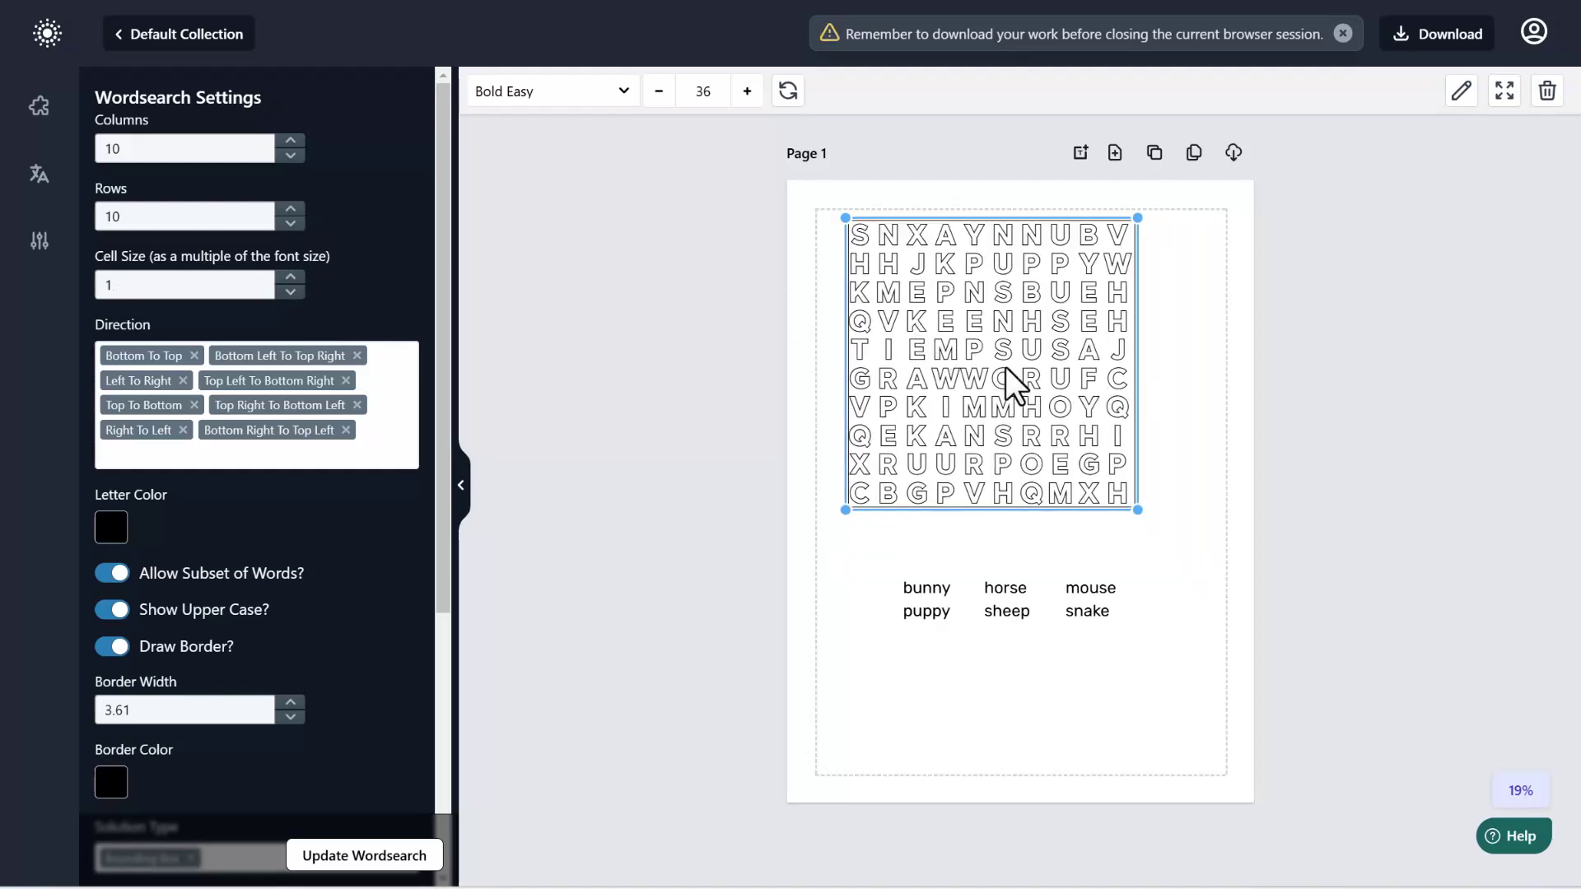
{"action": "left_click", "coordinate": [291, 279]}
{"action": "left_click", "coordinate": [290, 280]}
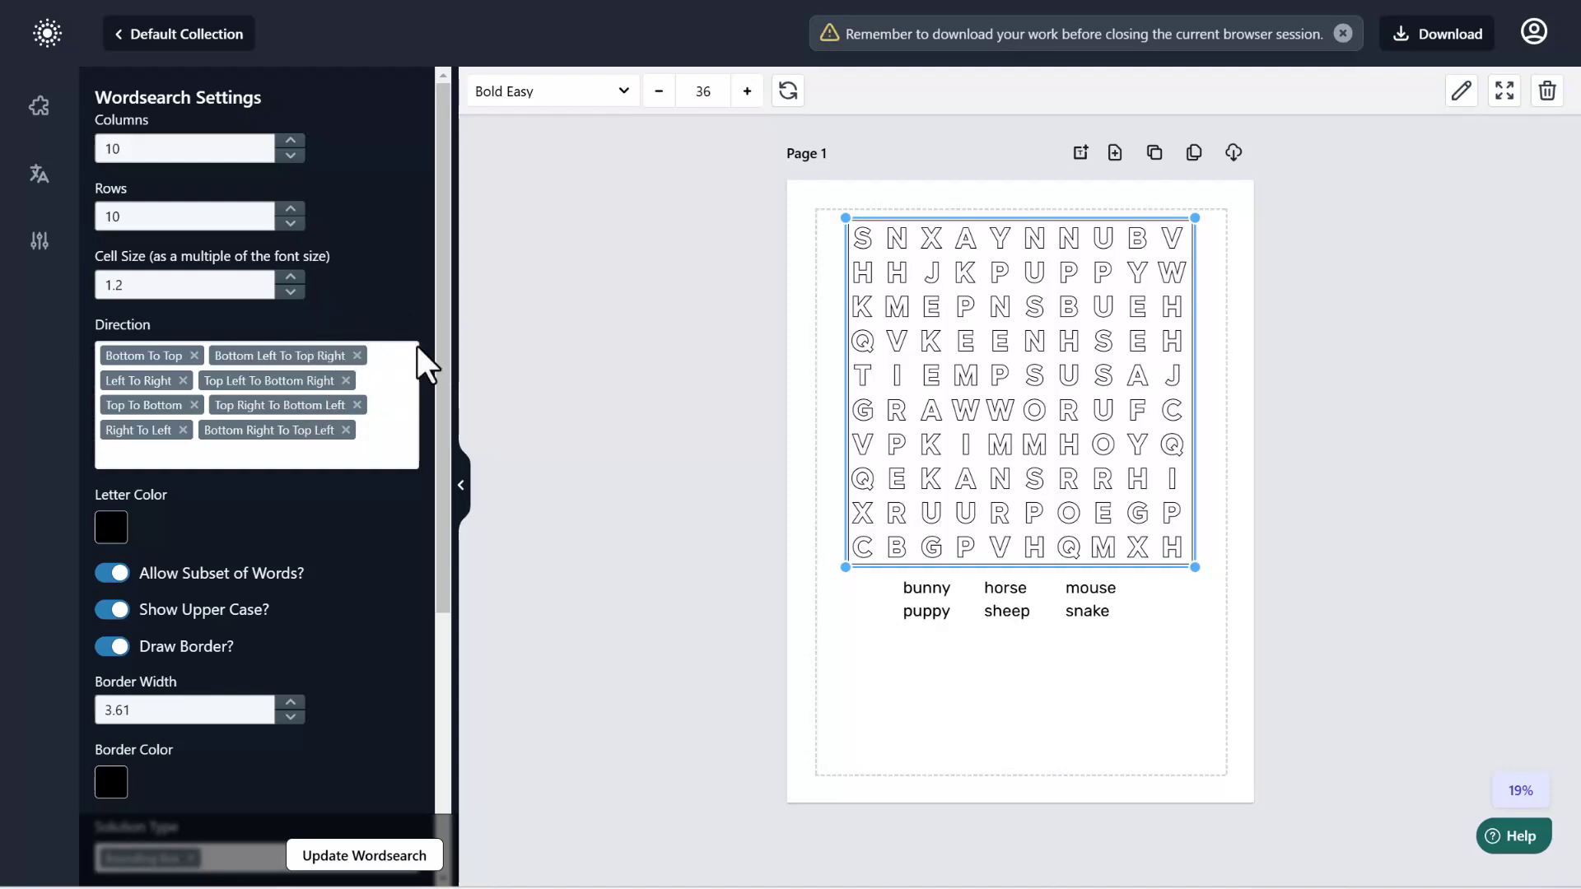
Step: Set the grid's letter color to dark gray 4A4A4A and update the word search
{"action": "left_click", "coordinate": [111, 531]}
{"action": "left_click_drag", "start_coordinate": [160, 413], "coordinate": [146, 377]}
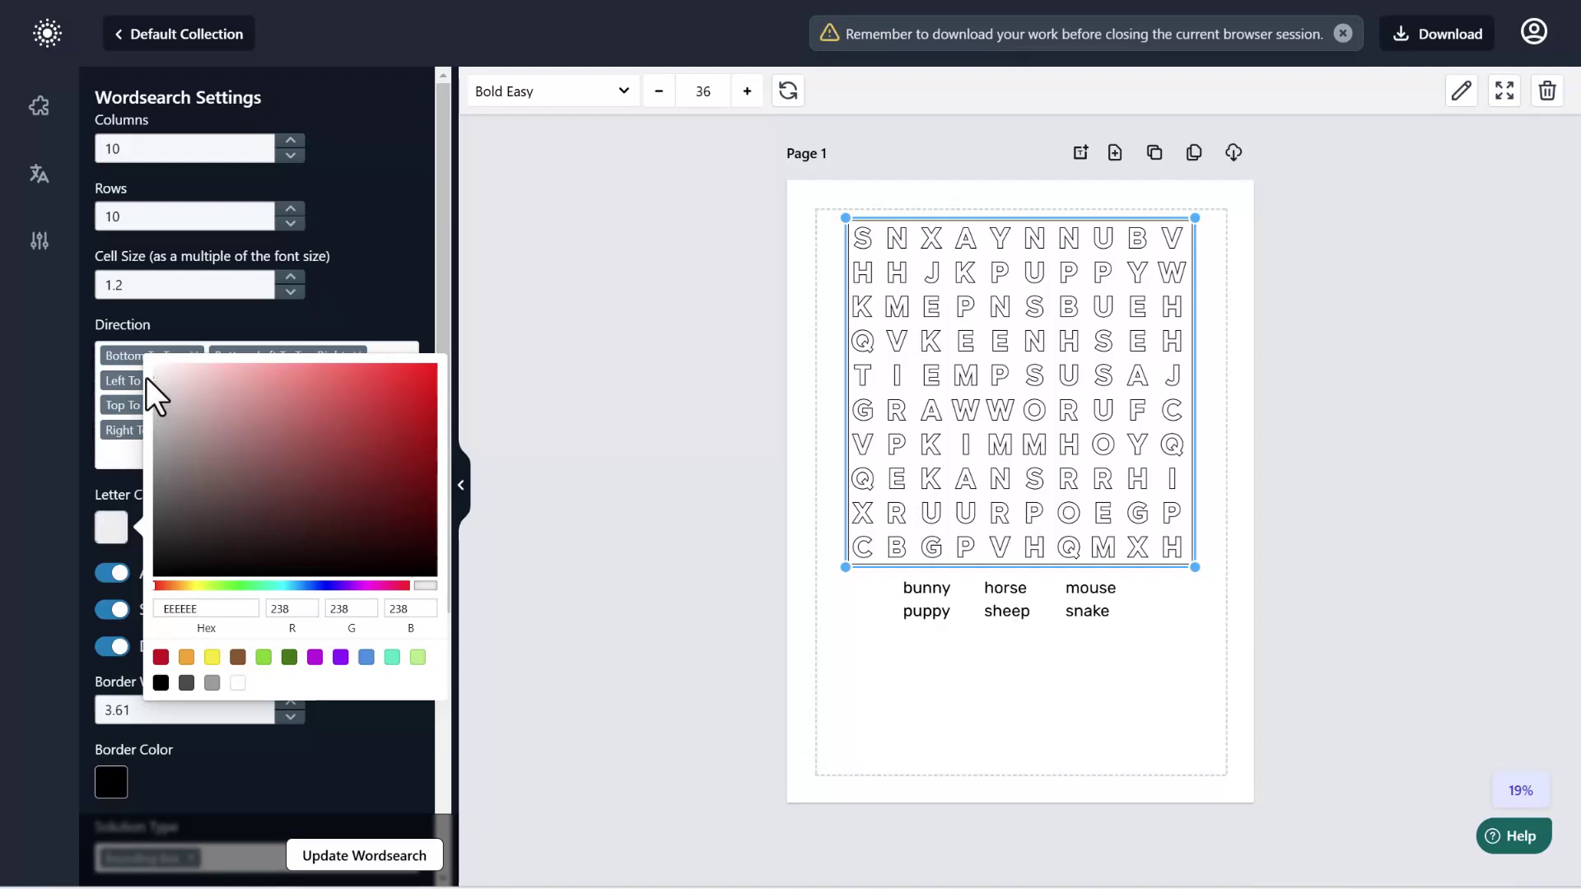
{"action": "left_click", "coordinate": [187, 684]}
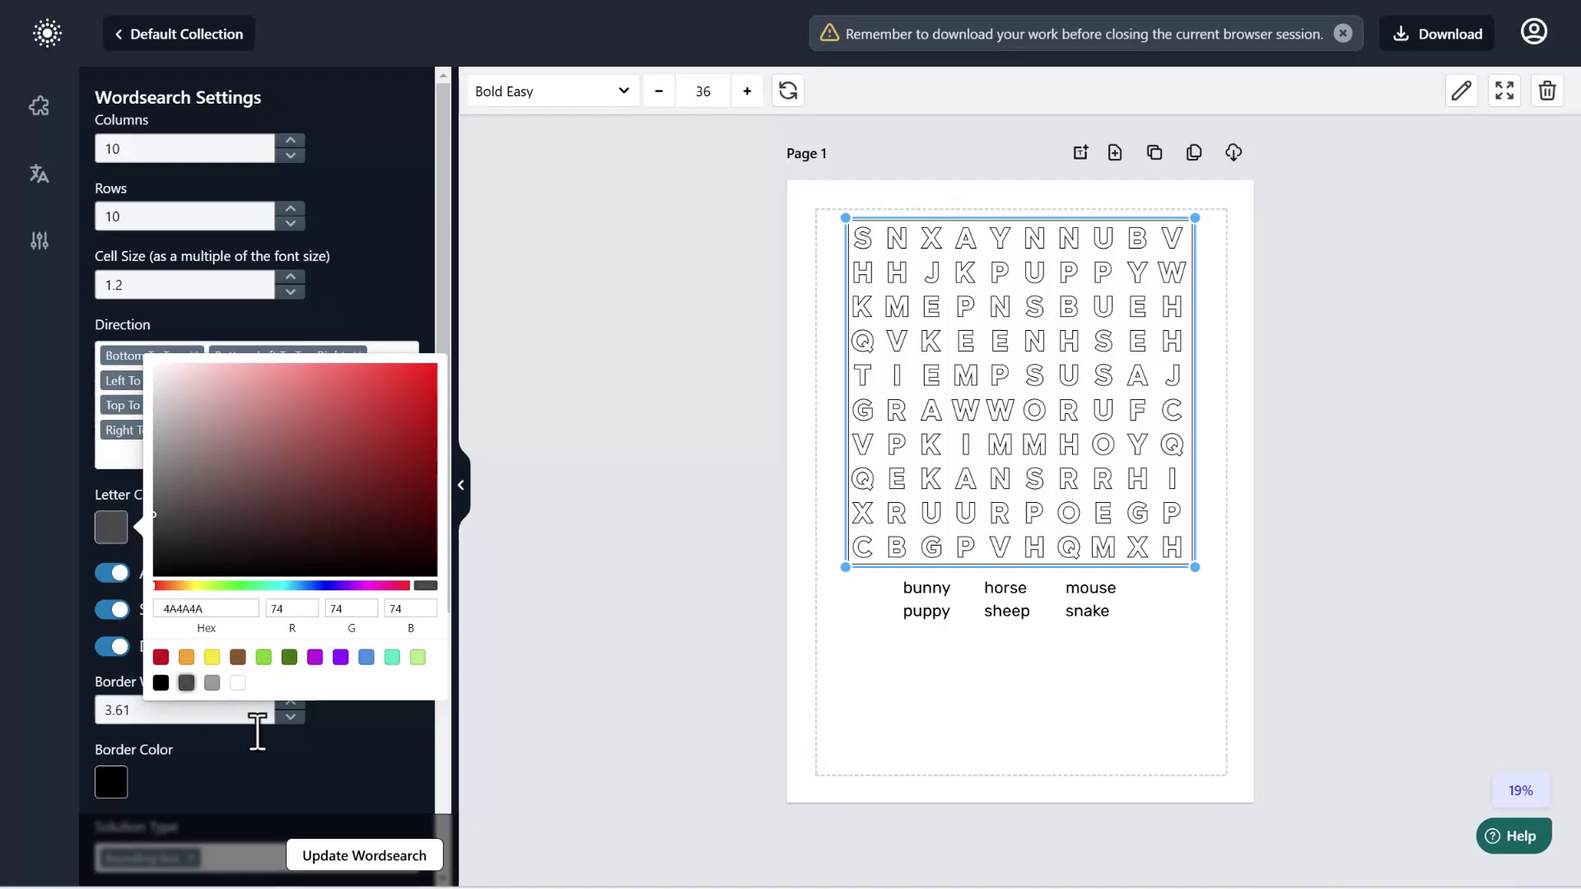
{"action": "left_click", "coordinate": [353, 858]}
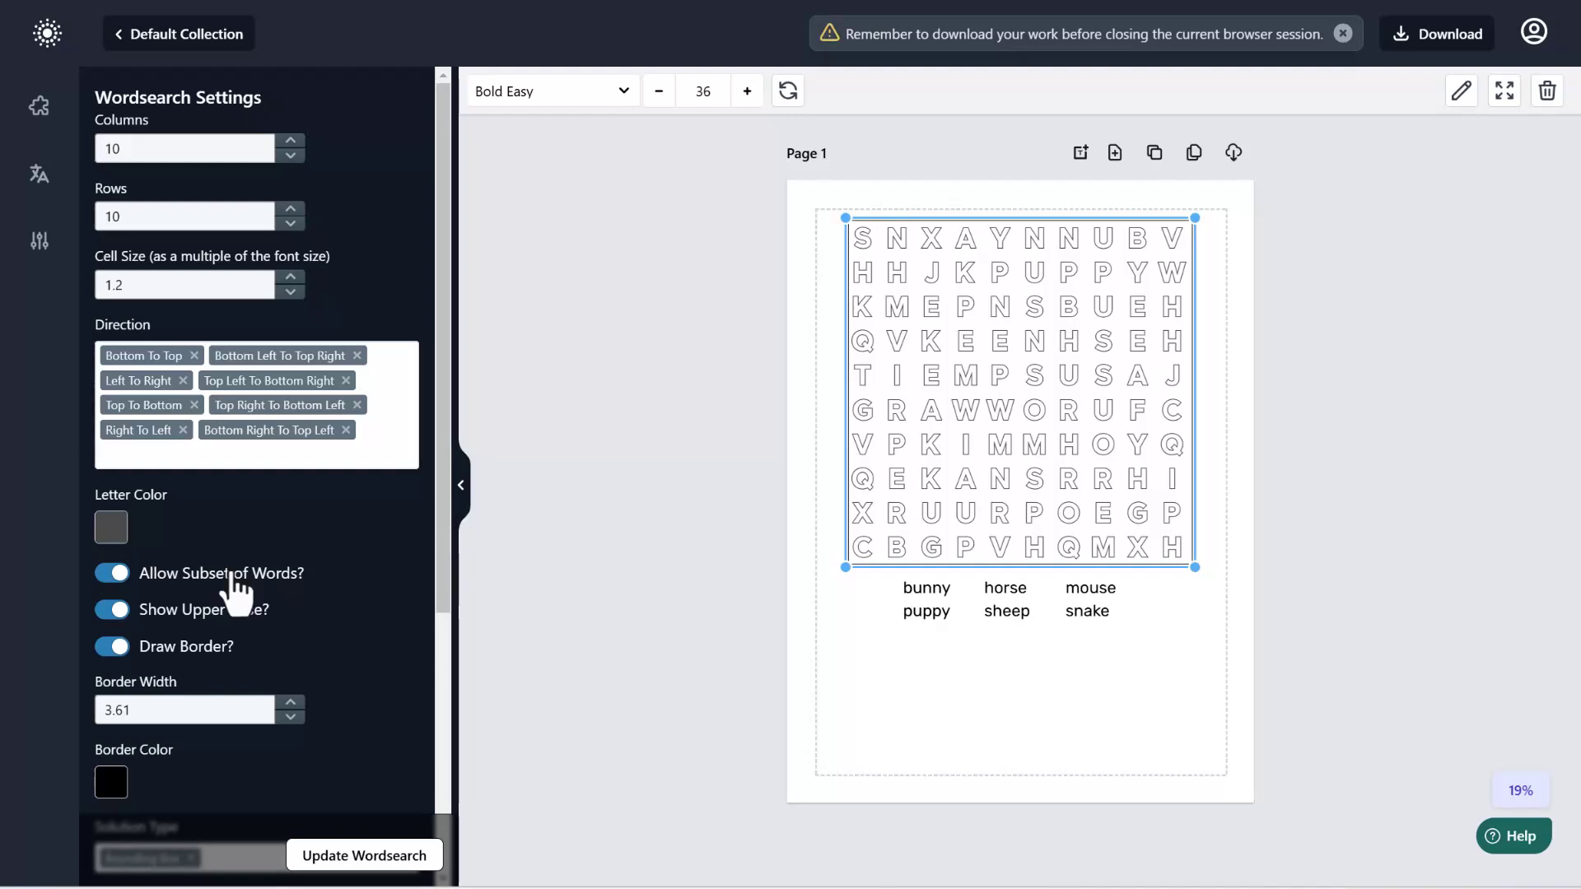
Step: Turn off Allow Subset of Words for the puzzle and turn it back on
{"action": "left_click_drag", "start_coordinate": [441, 589], "coordinate": [460, 720]}
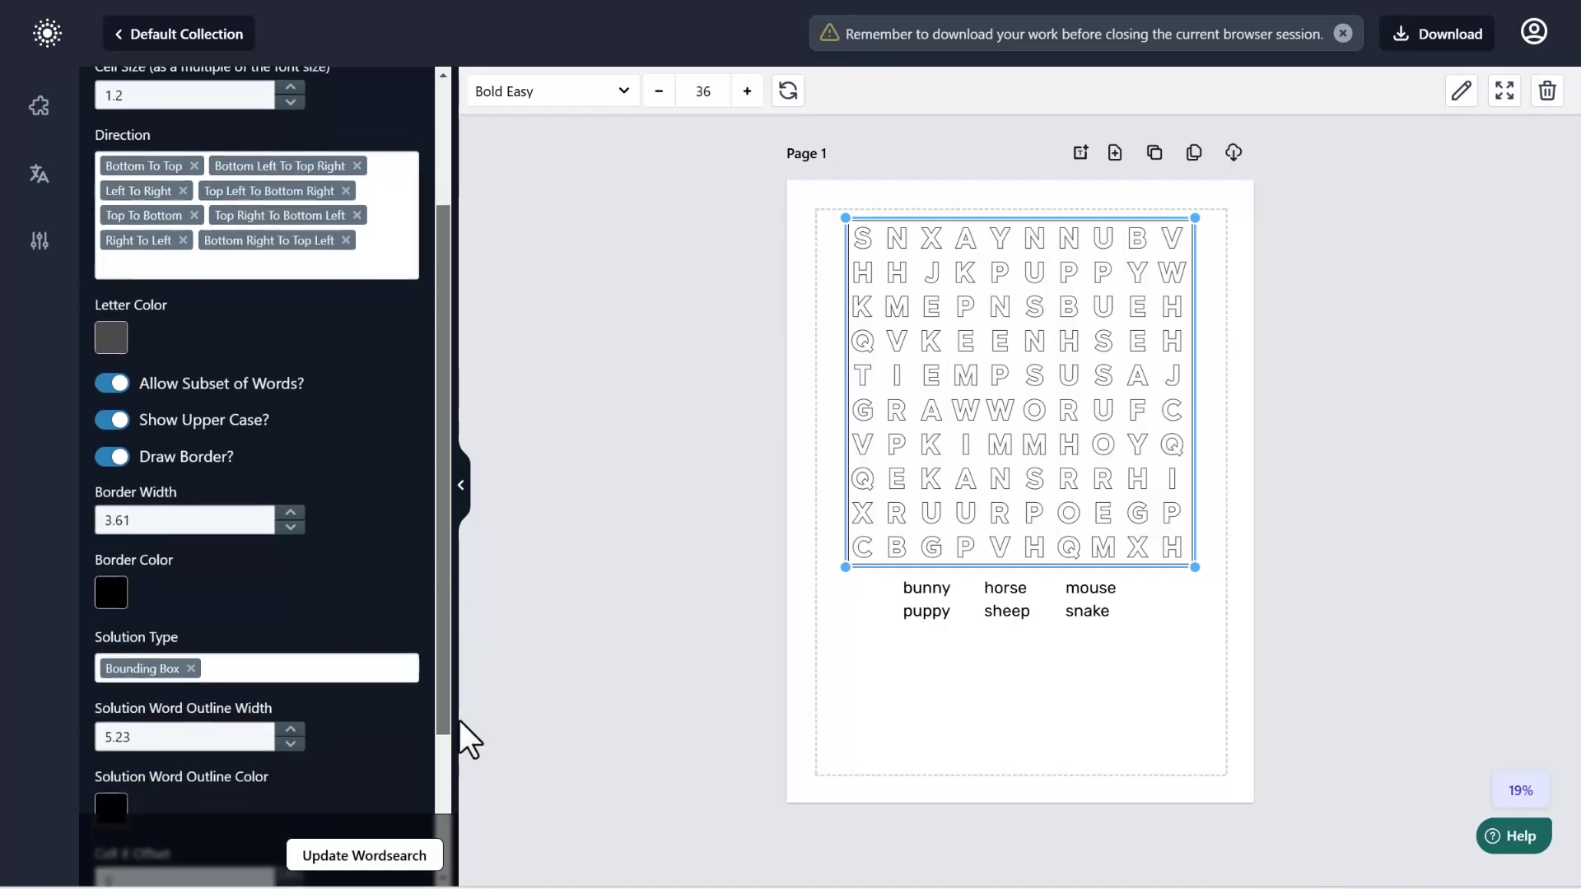
{"action": "left_click", "coordinate": [119, 372]}
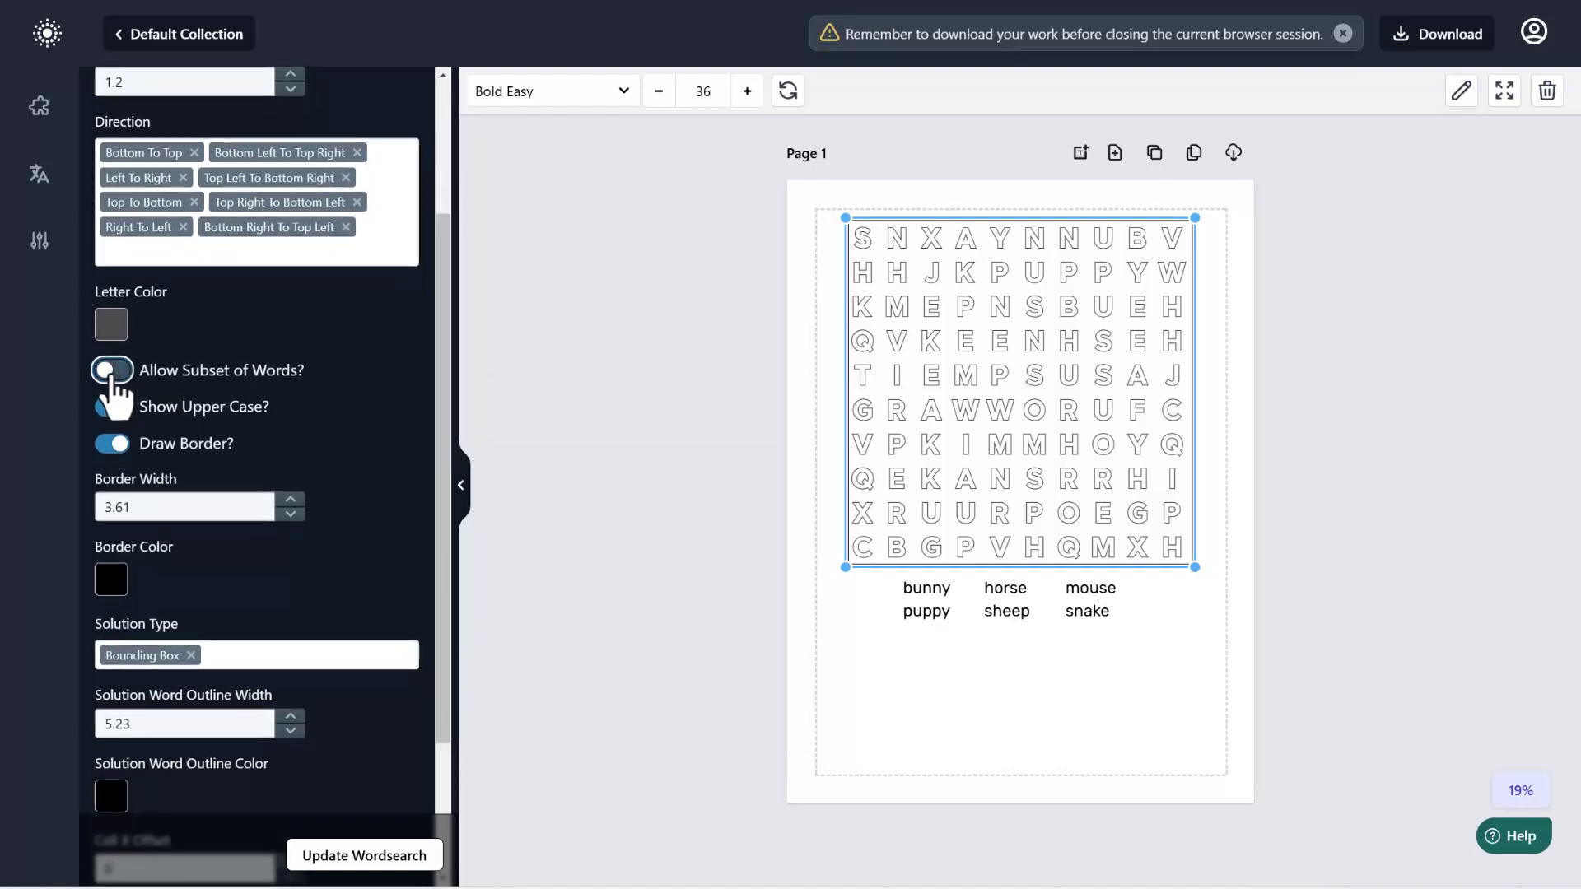
{"action": "left_click", "coordinate": [113, 372]}
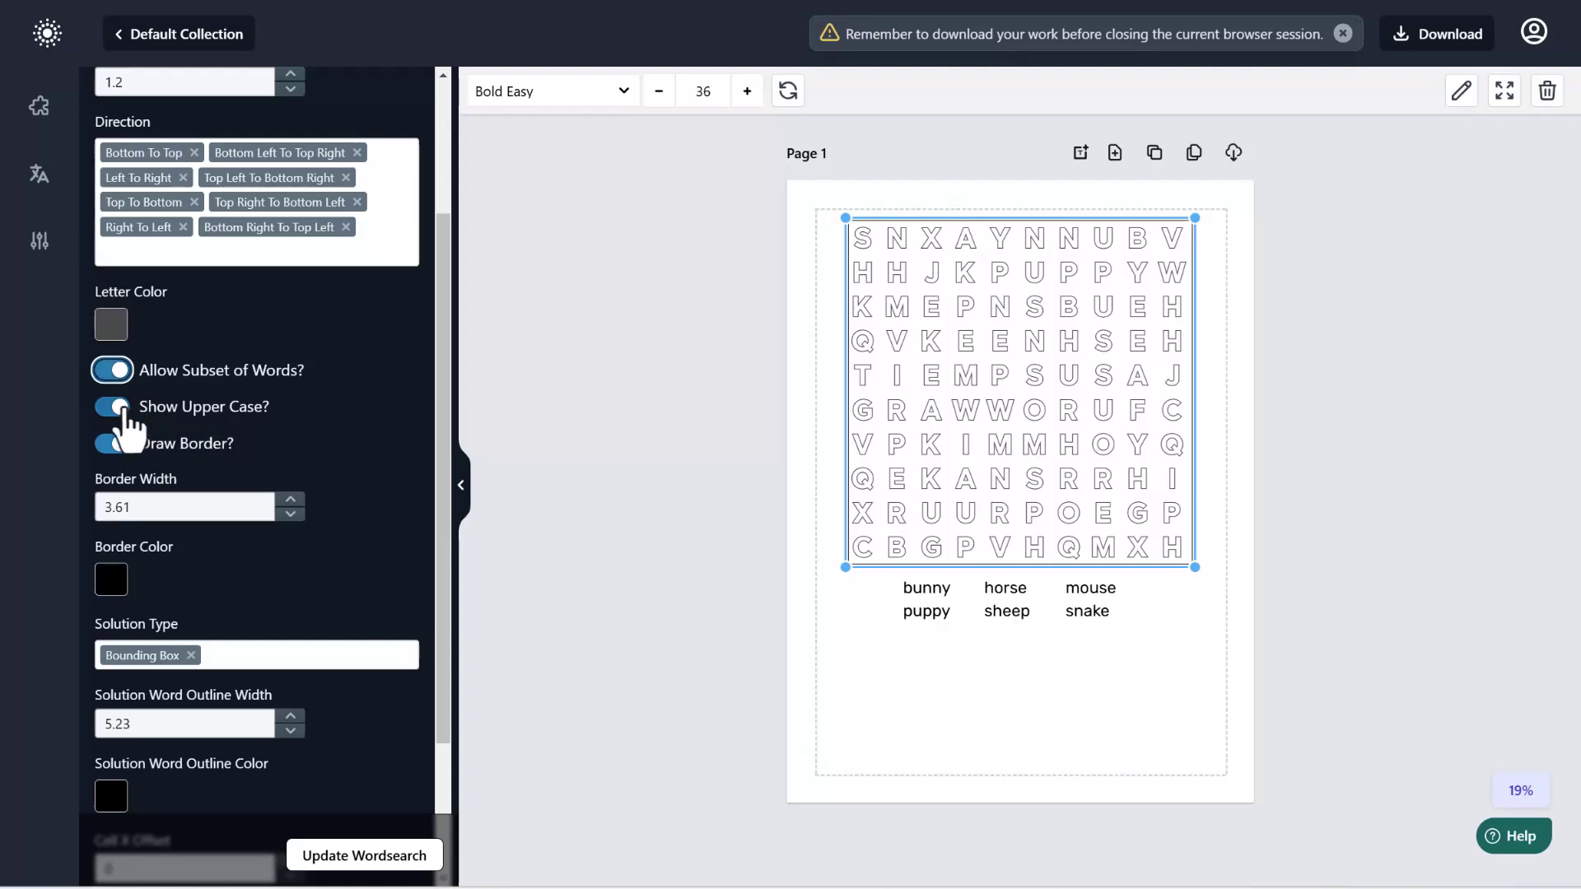
Step: Try lowercase letters in the puzzle by disabling Show Upper Case, and restore uppercase, updating the word search each time
{"action": "left_click", "coordinate": [116, 409]}
{"action": "left_click", "coordinate": [329, 860]}
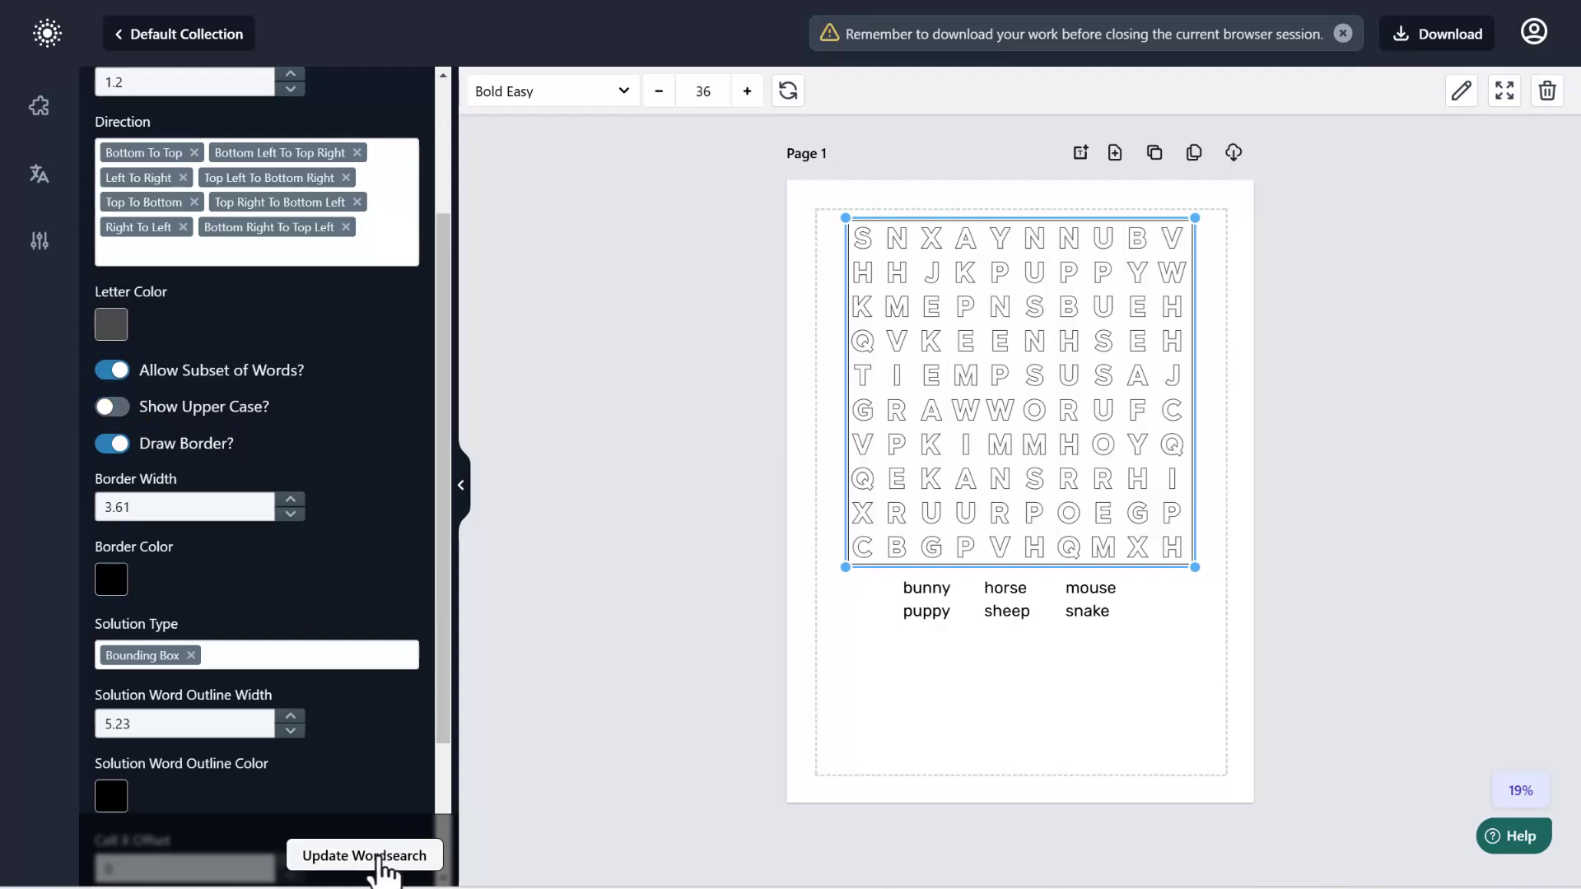
{"action": "left_click", "coordinate": [112, 409]}
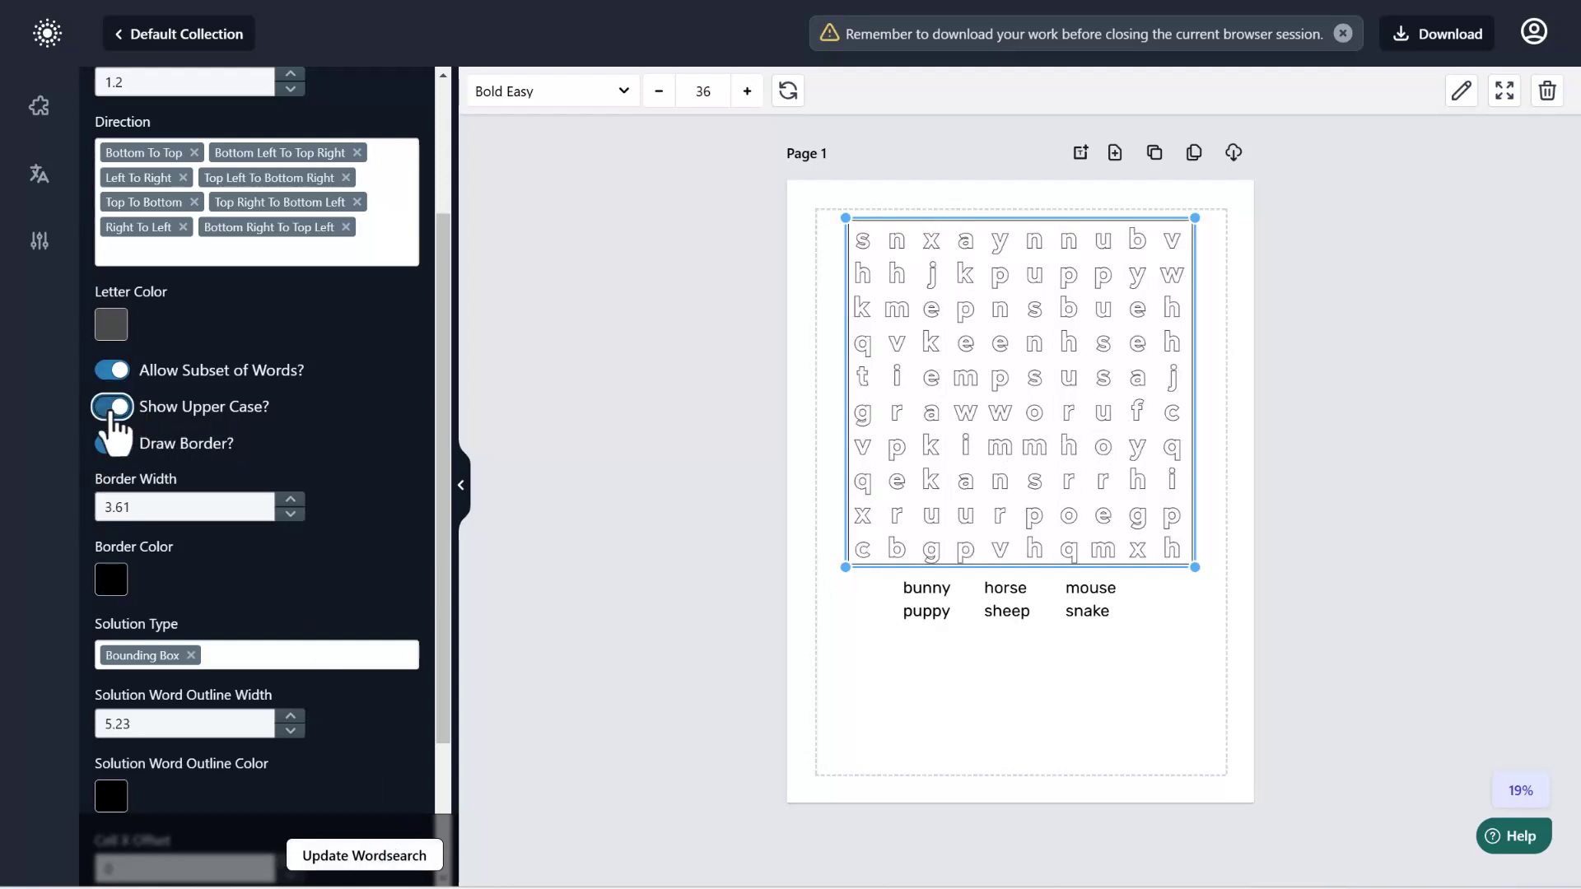
{"action": "left_click", "coordinate": [404, 860]}
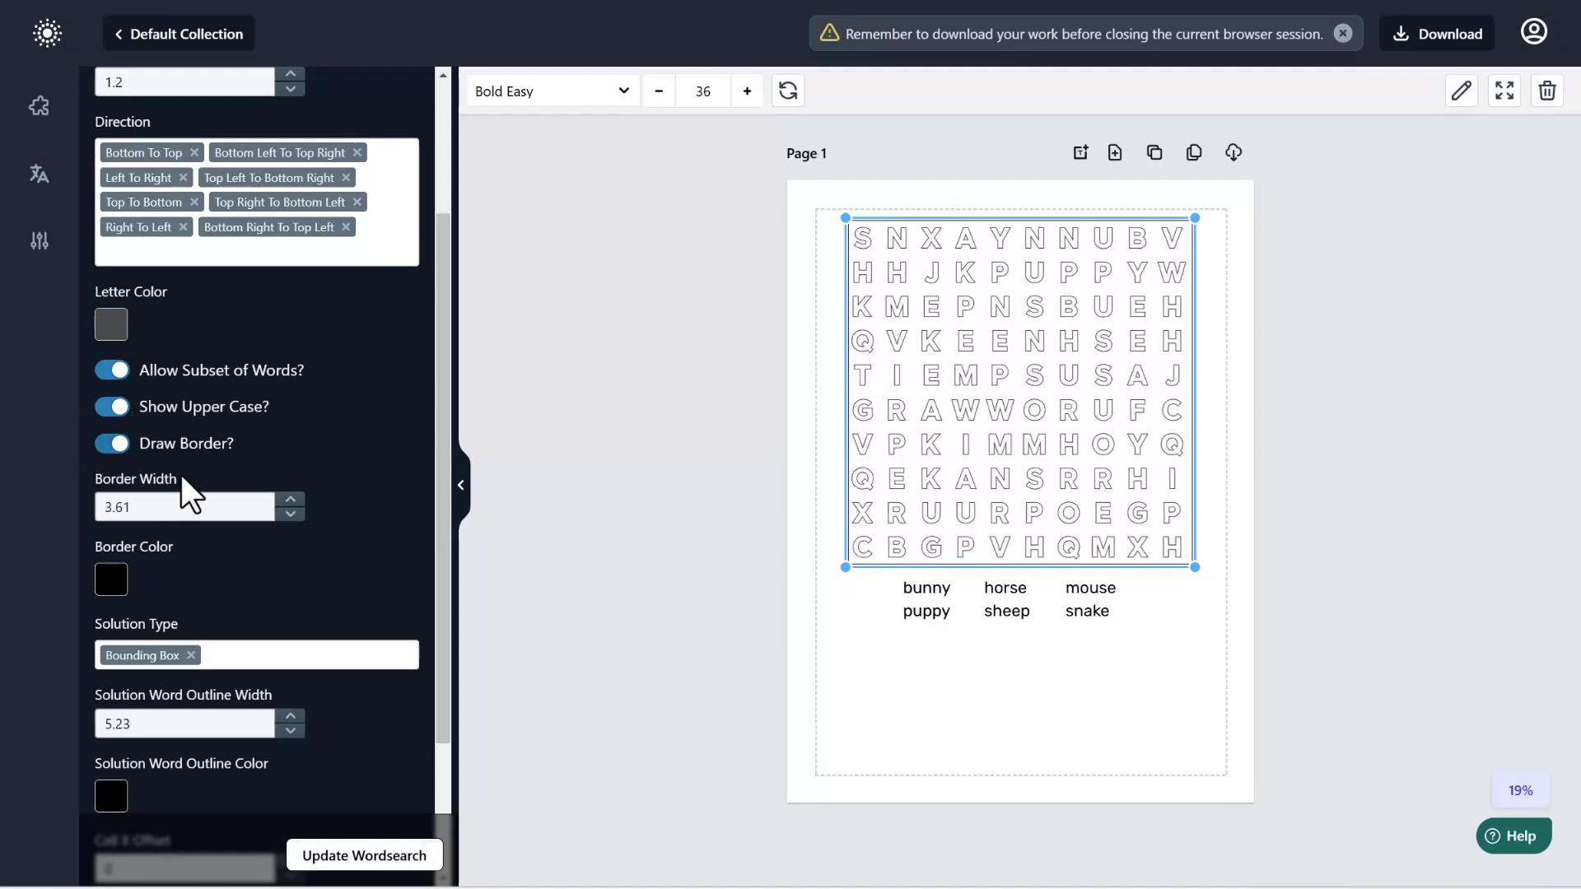
Step: Try the puzzle without its border by disabling Draw Border, and restore the border, updating the word search each time
{"action": "left_click", "coordinate": [115, 446]}
{"action": "left_click", "coordinate": [395, 861]}
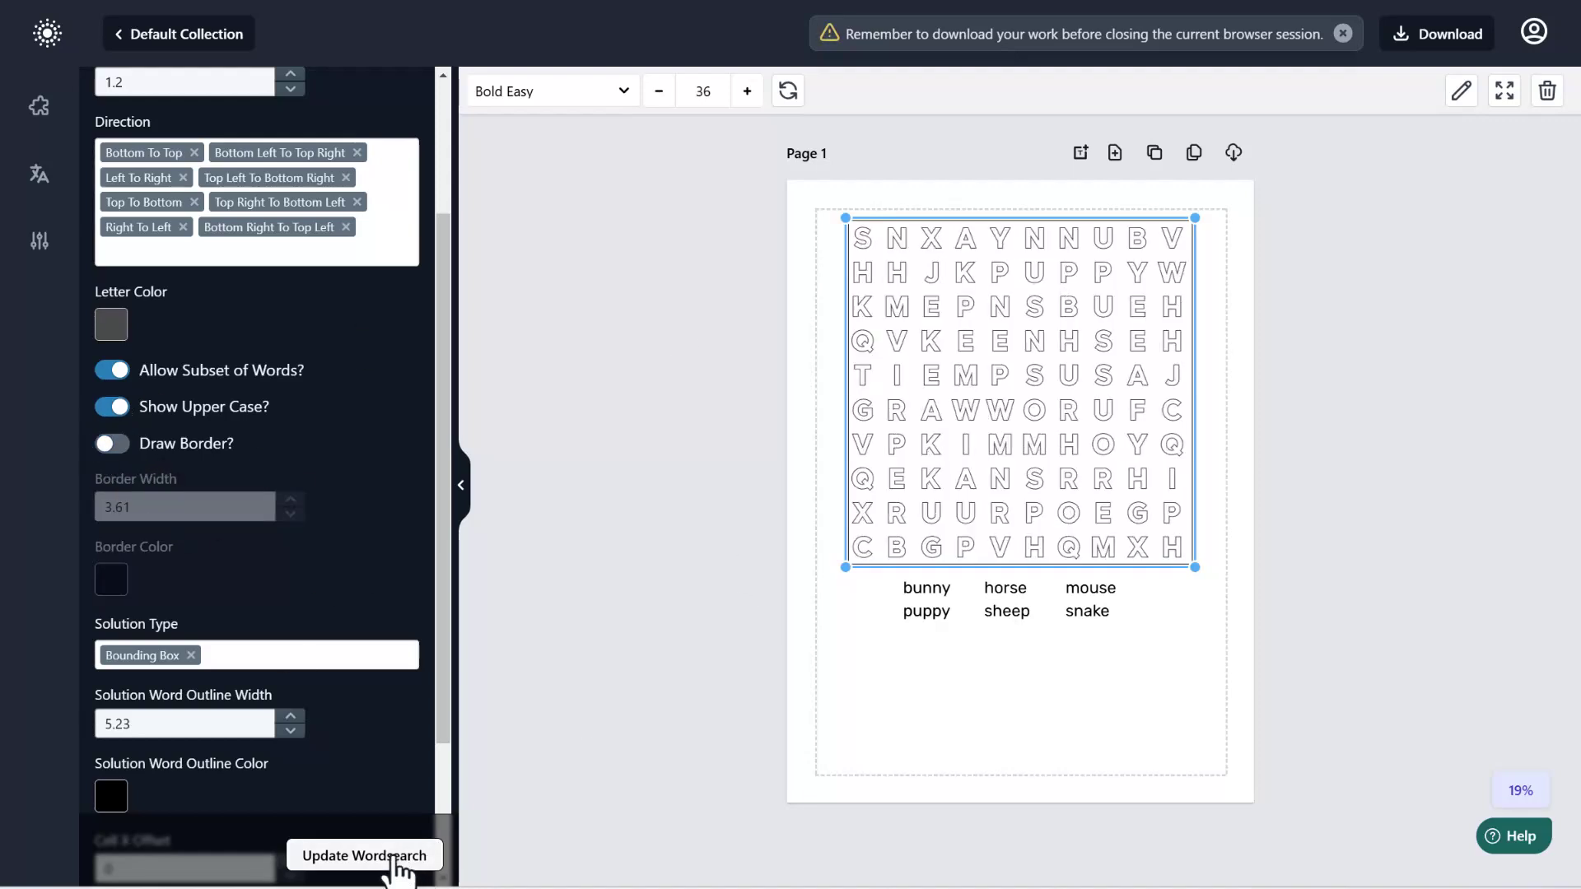
{"action": "left_click", "coordinate": [120, 447]}
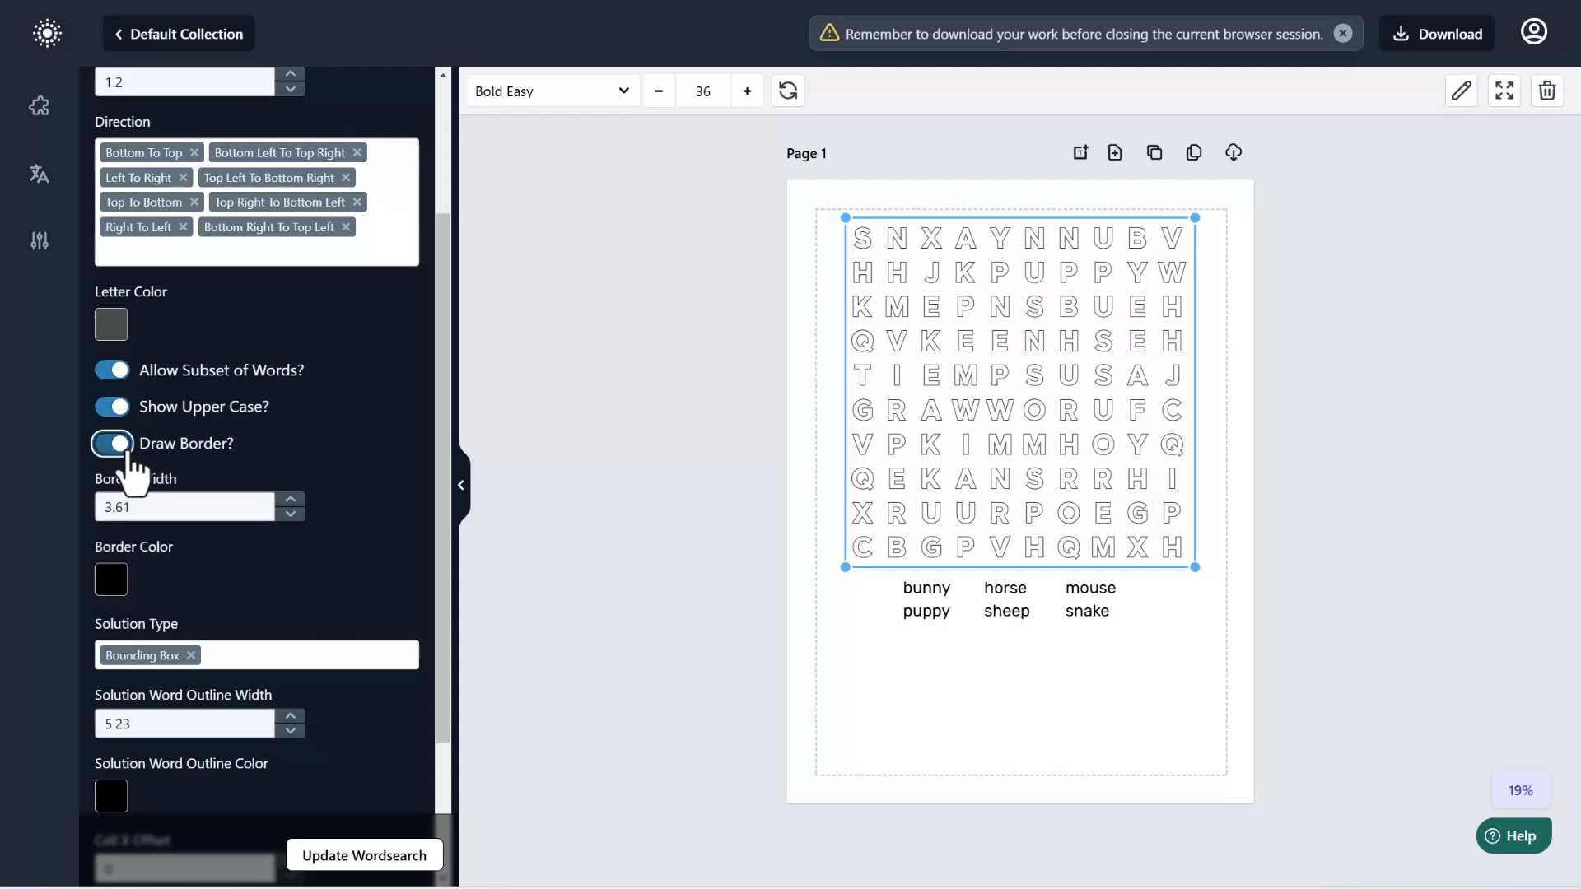
{"action": "left_click", "coordinate": [399, 855]}
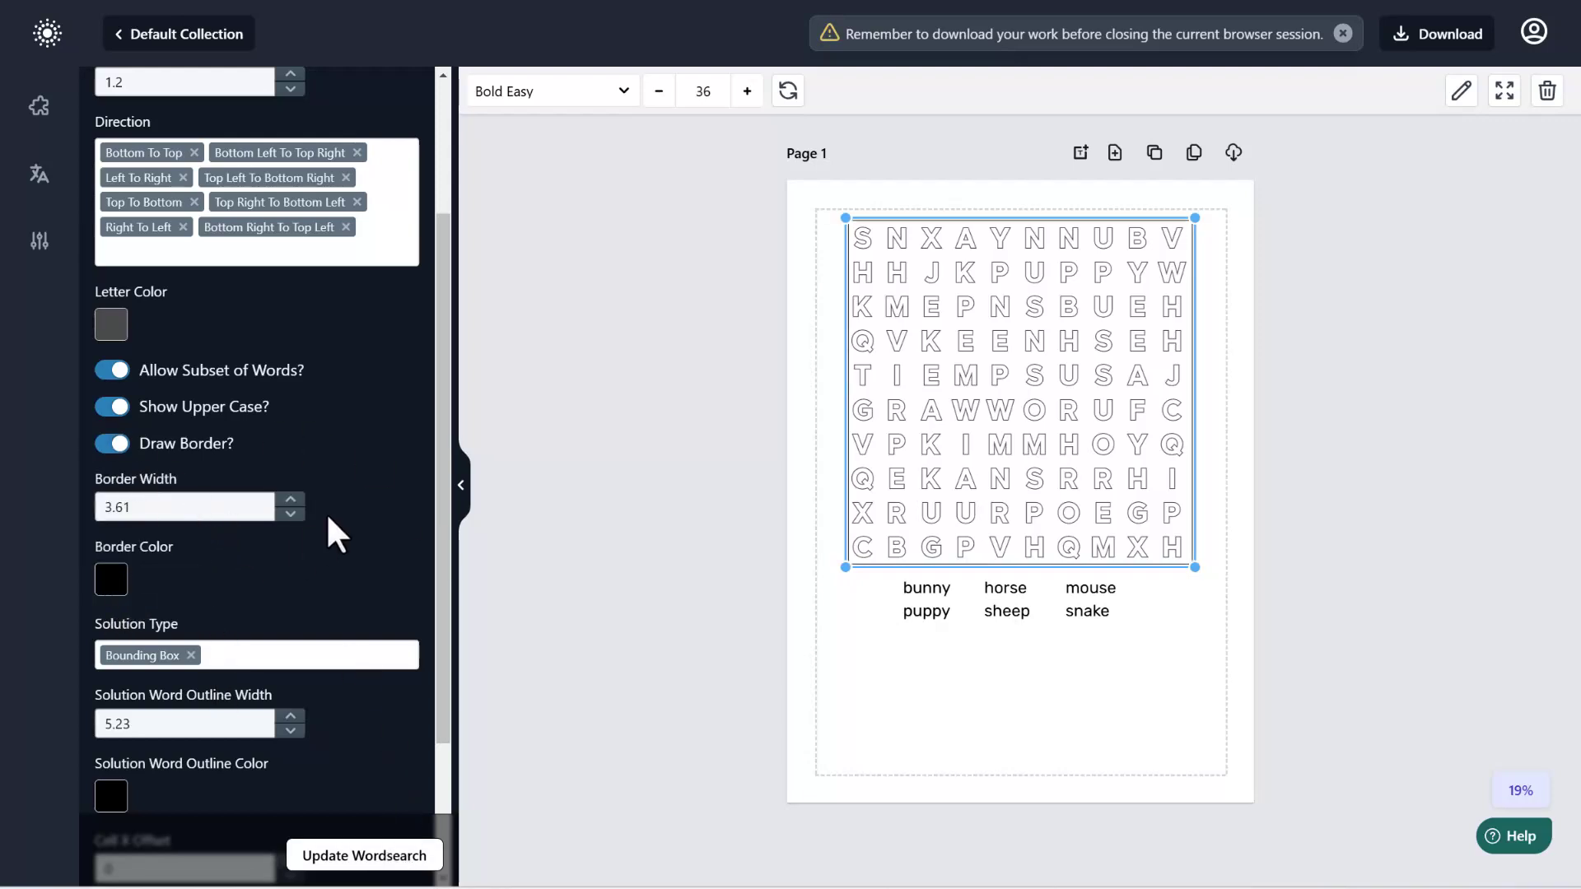
Step: Enable Show Solution for the puzzle and update the word search
{"action": "scroll", "coordinate": [325, 527], "scroll_direction": "down", "scroll_amount": 2}
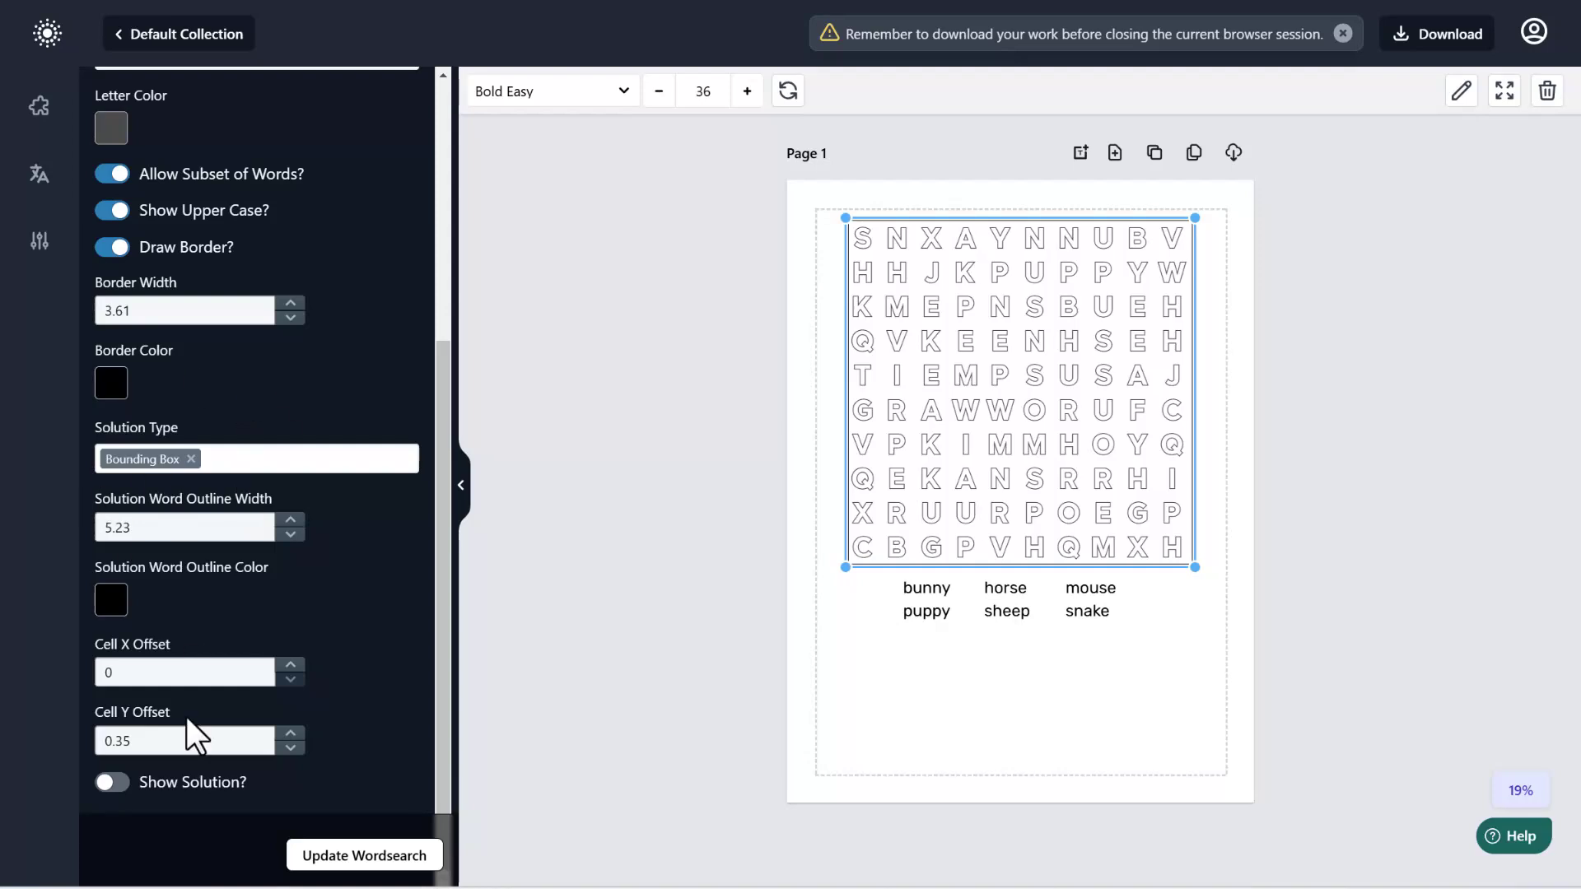
{"action": "left_click", "coordinate": [112, 783]}
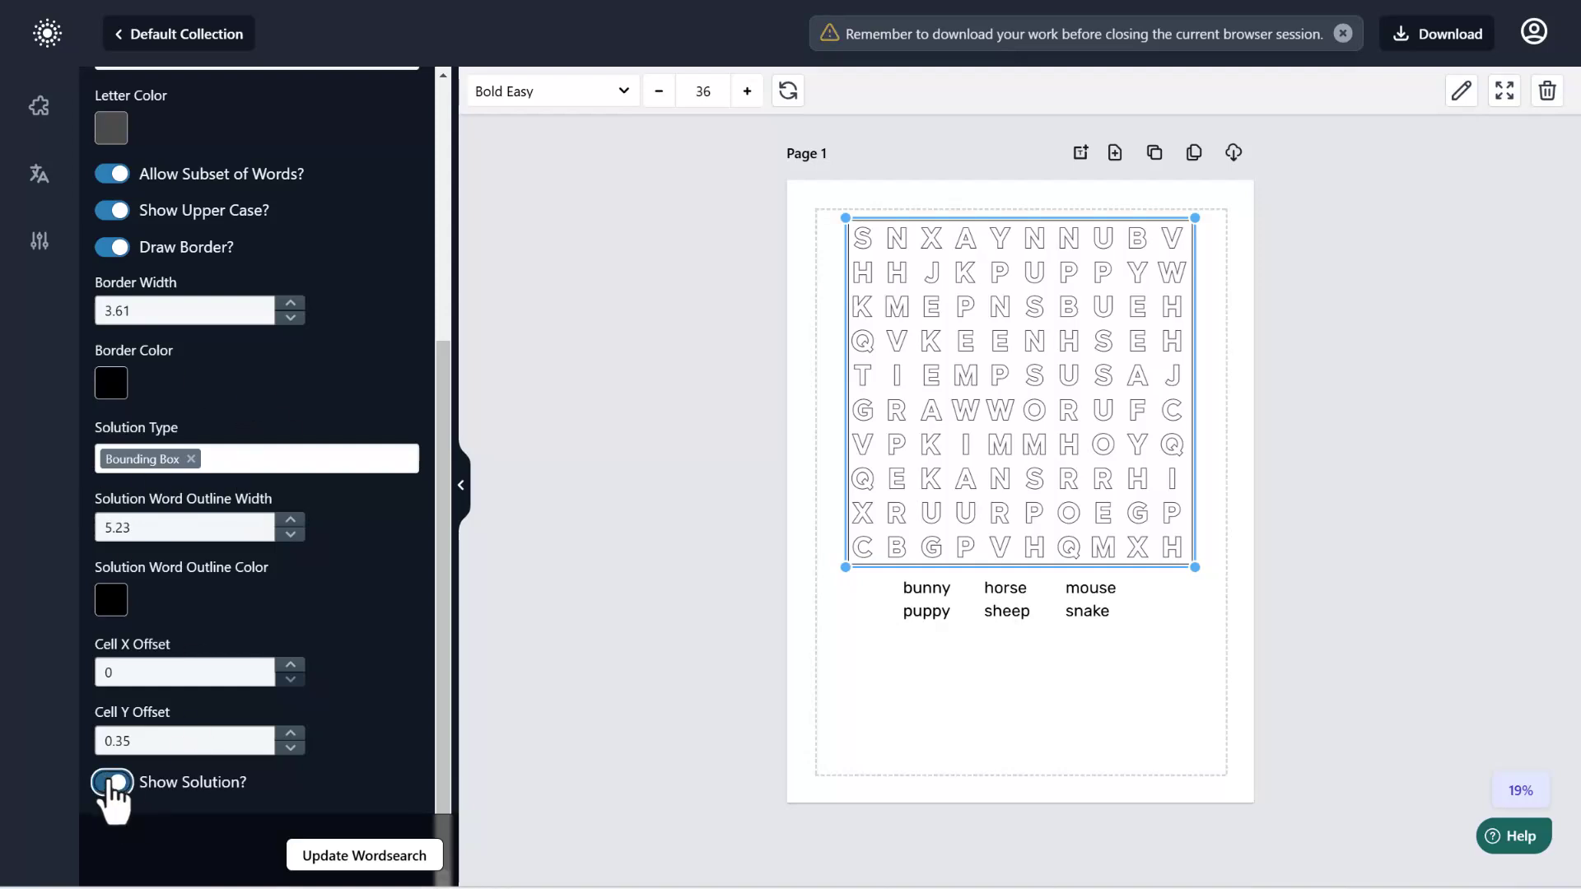
{"action": "left_click", "coordinate": [368, 858]}
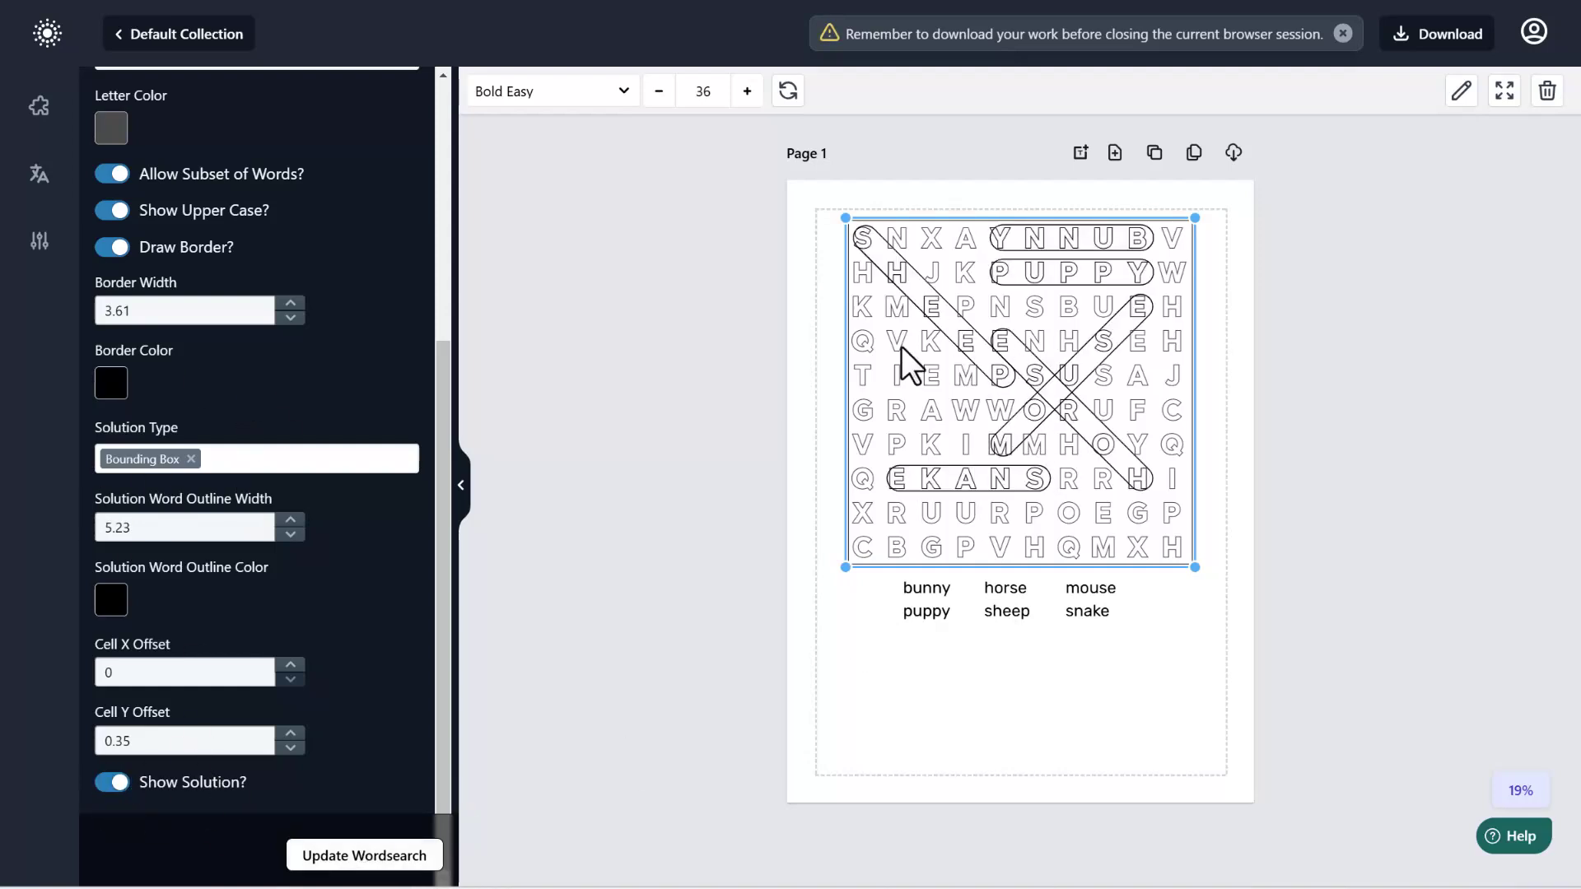
Step: Try the Only Words and Circle Letters solution types, and restore Bounding Box, updating the word search each time
{"action": "left_click", "coordinate": [192, 460]}
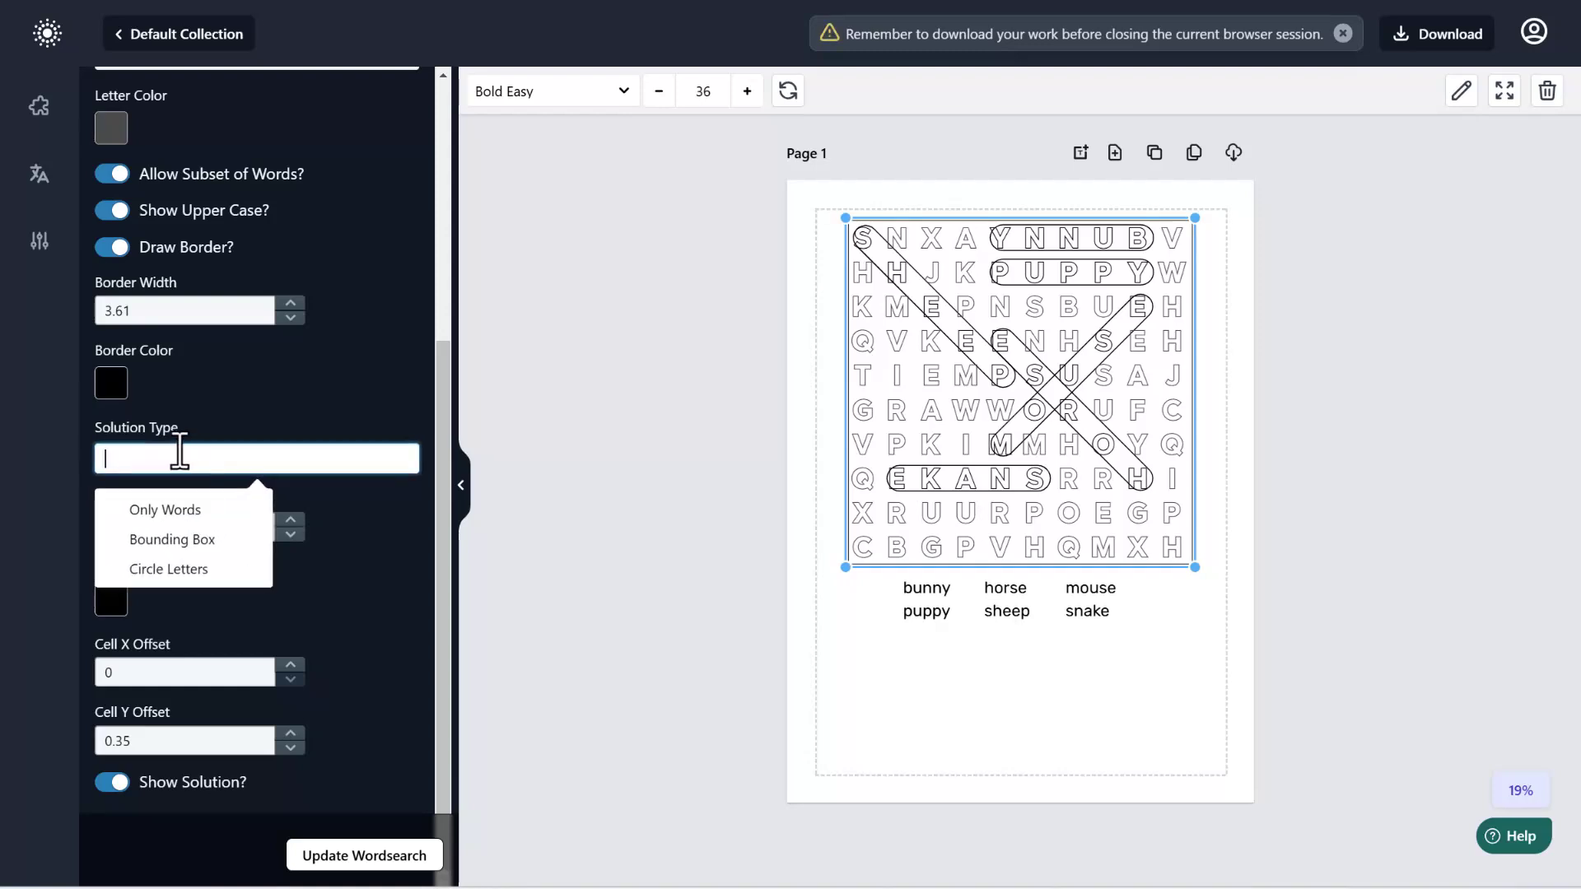
{"action": "left_click", "coordinate": [199, 512]}
{"action": "left_click", "coordinate": [353, 858]}
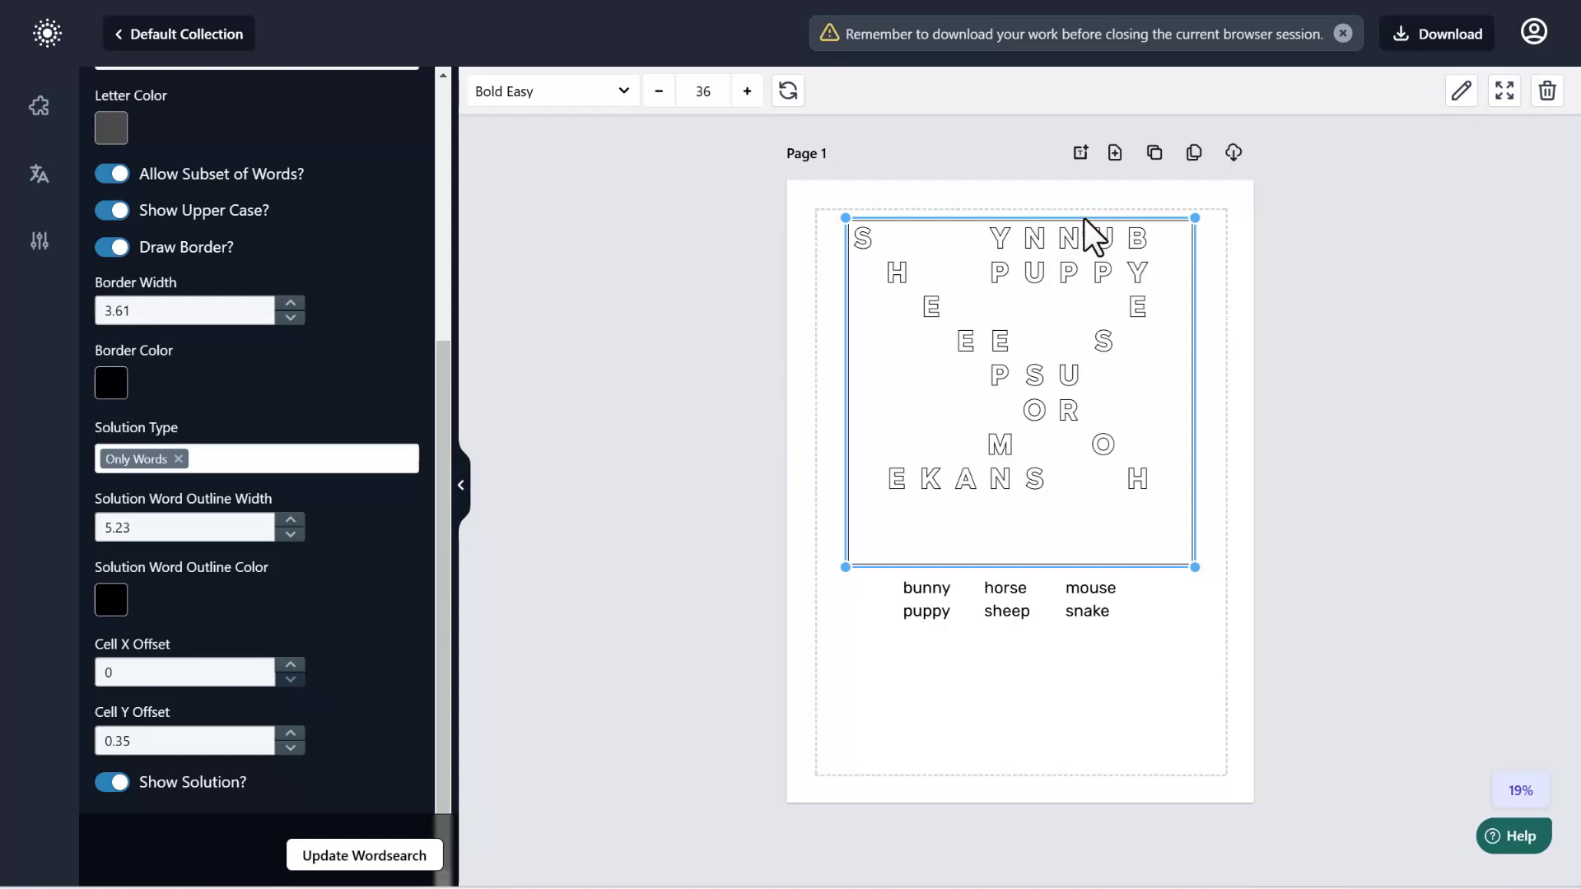
{"action": "left_click", "coordinate": [178, 458]}
{"action": "left_click", "coordinate": [211, 570]}
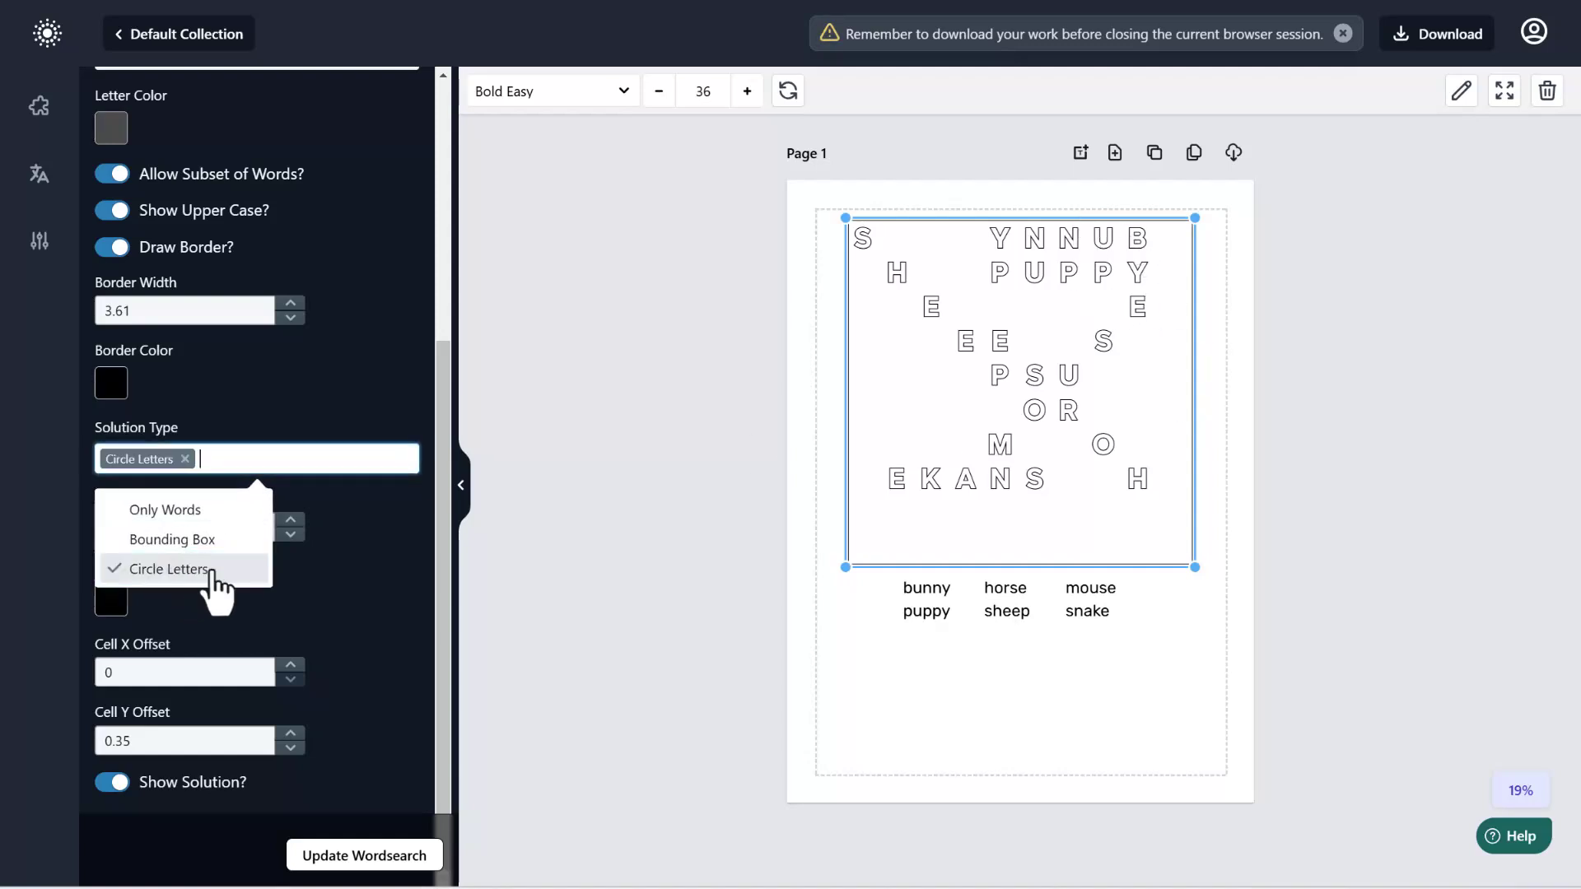
{"action": "left_click", "coordinate": [368, 858]}
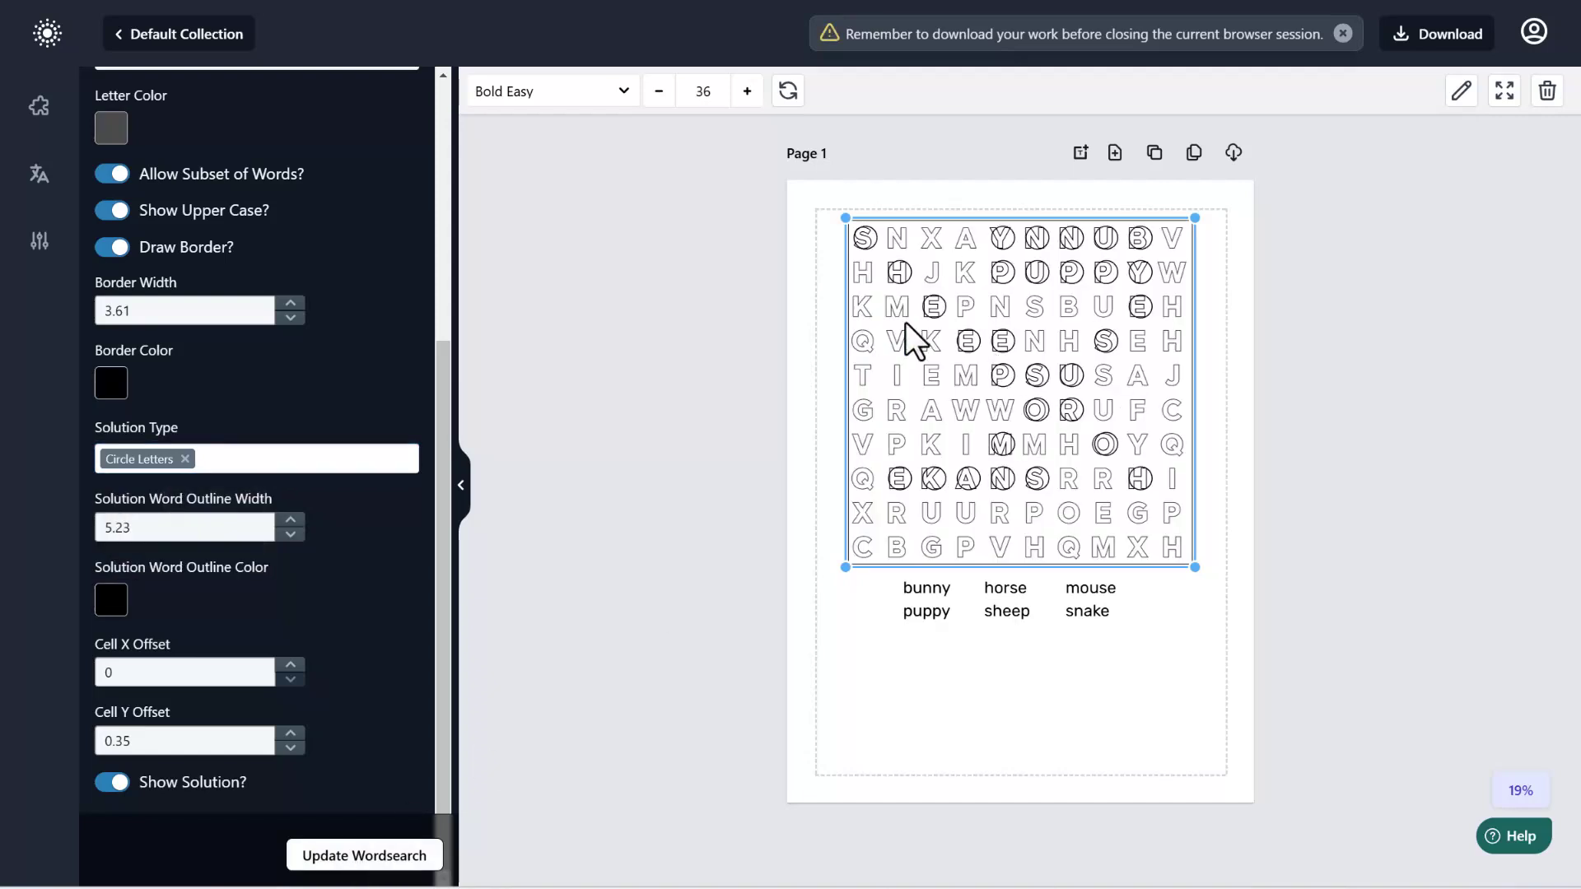
{"action": "left_click", "coordinate": [186, 459]}
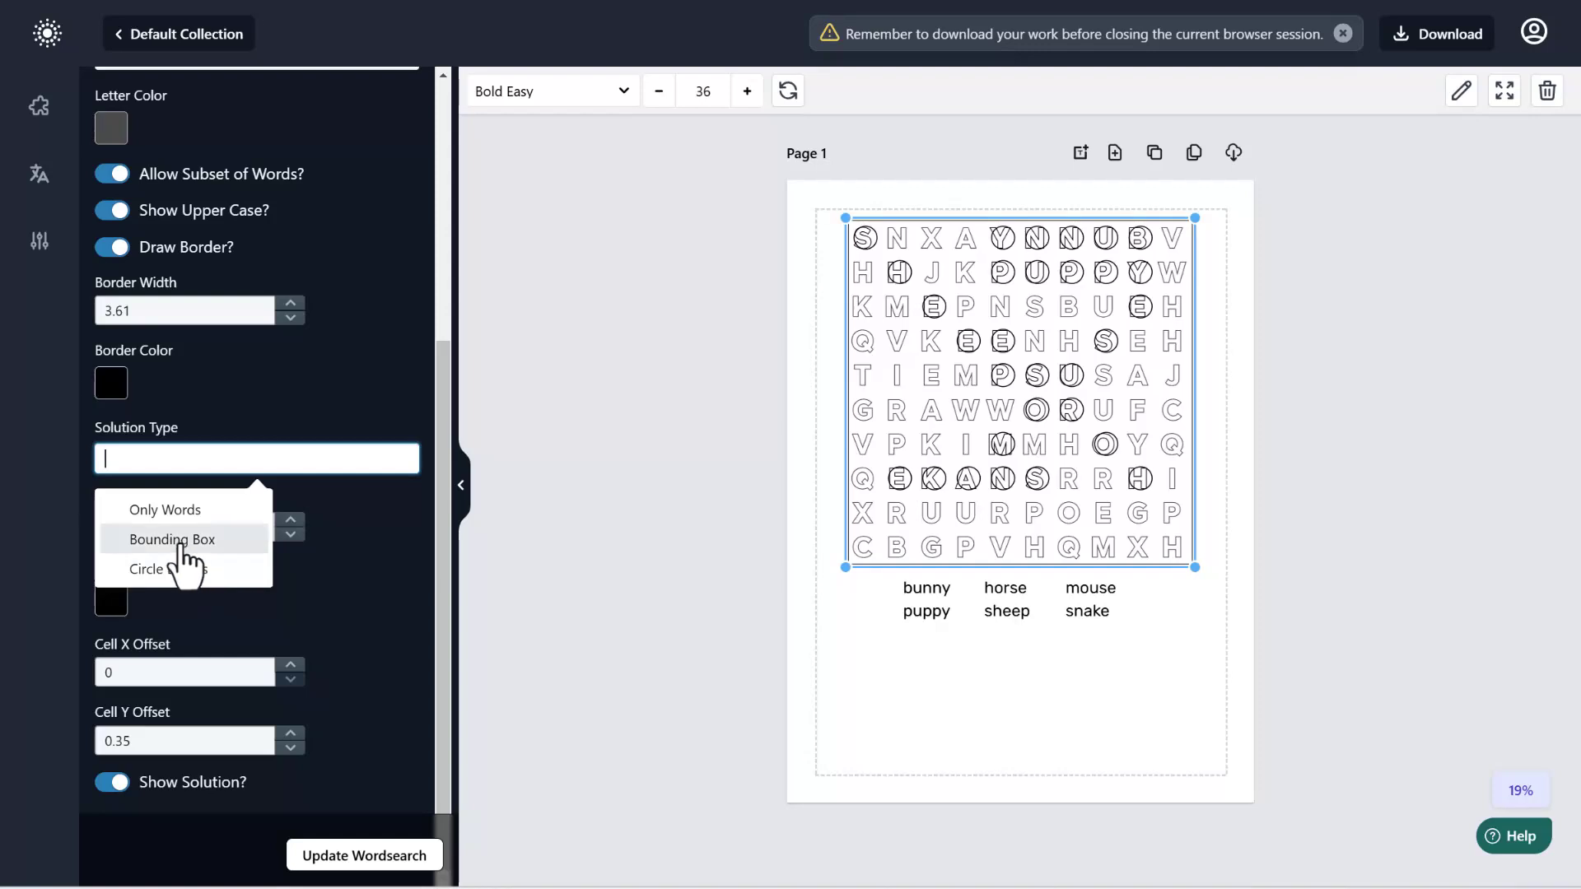
{"action": "left_click", "coordinate": [180, 542]}
{"action": "left_click", "coordinate": [341, 856]}
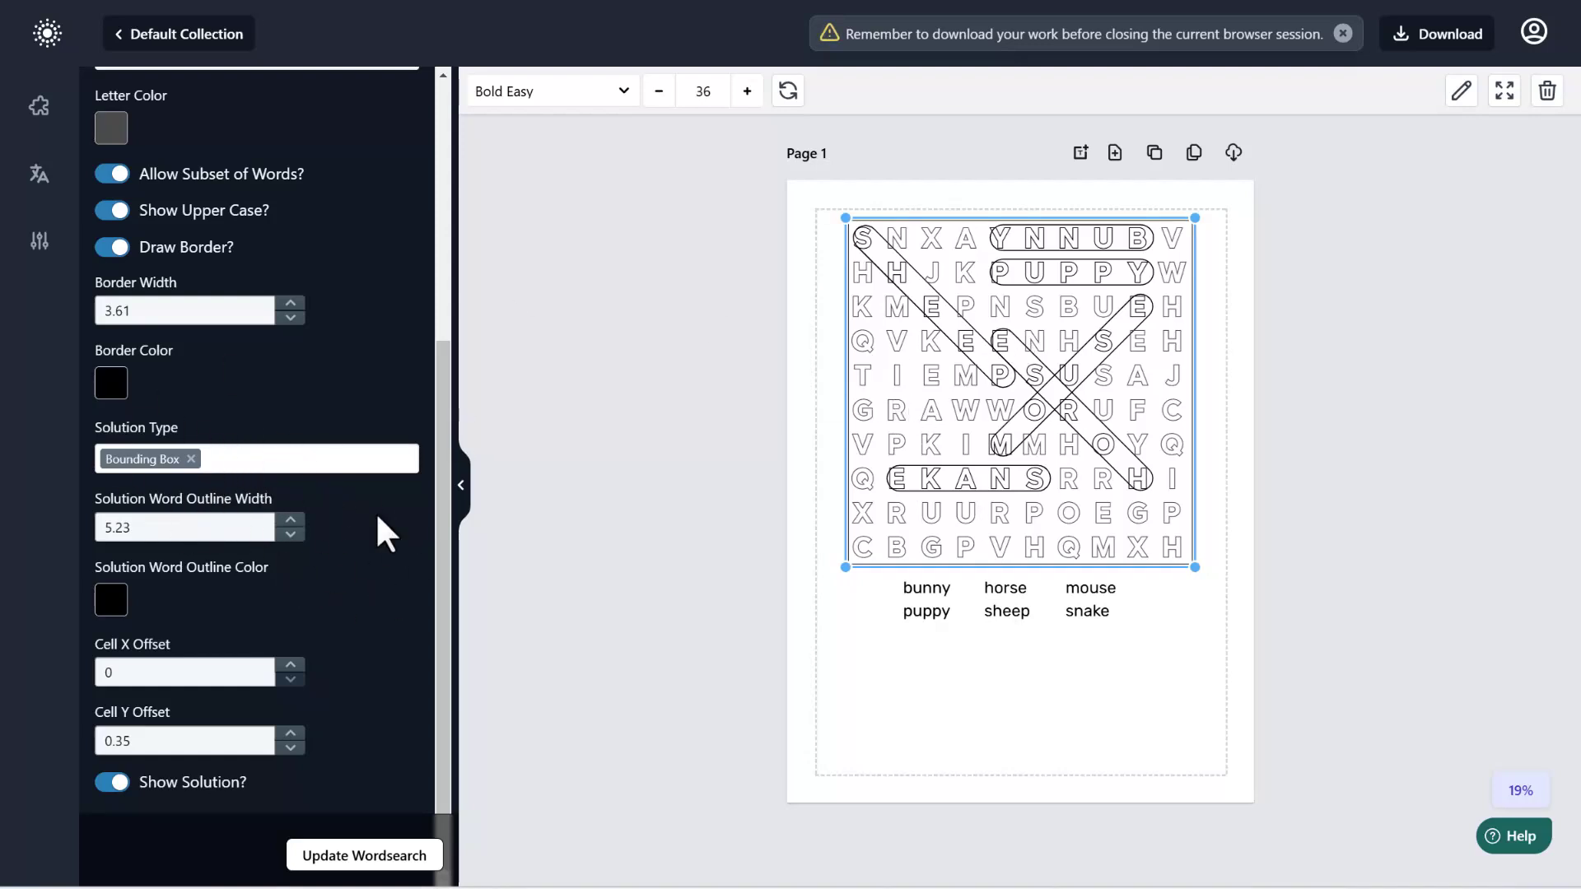
Step: Open the settings of the word list below the puzzle, set its columns to 5 and update the word search
{"action": "left_click", "coordinate": [624, 489]}
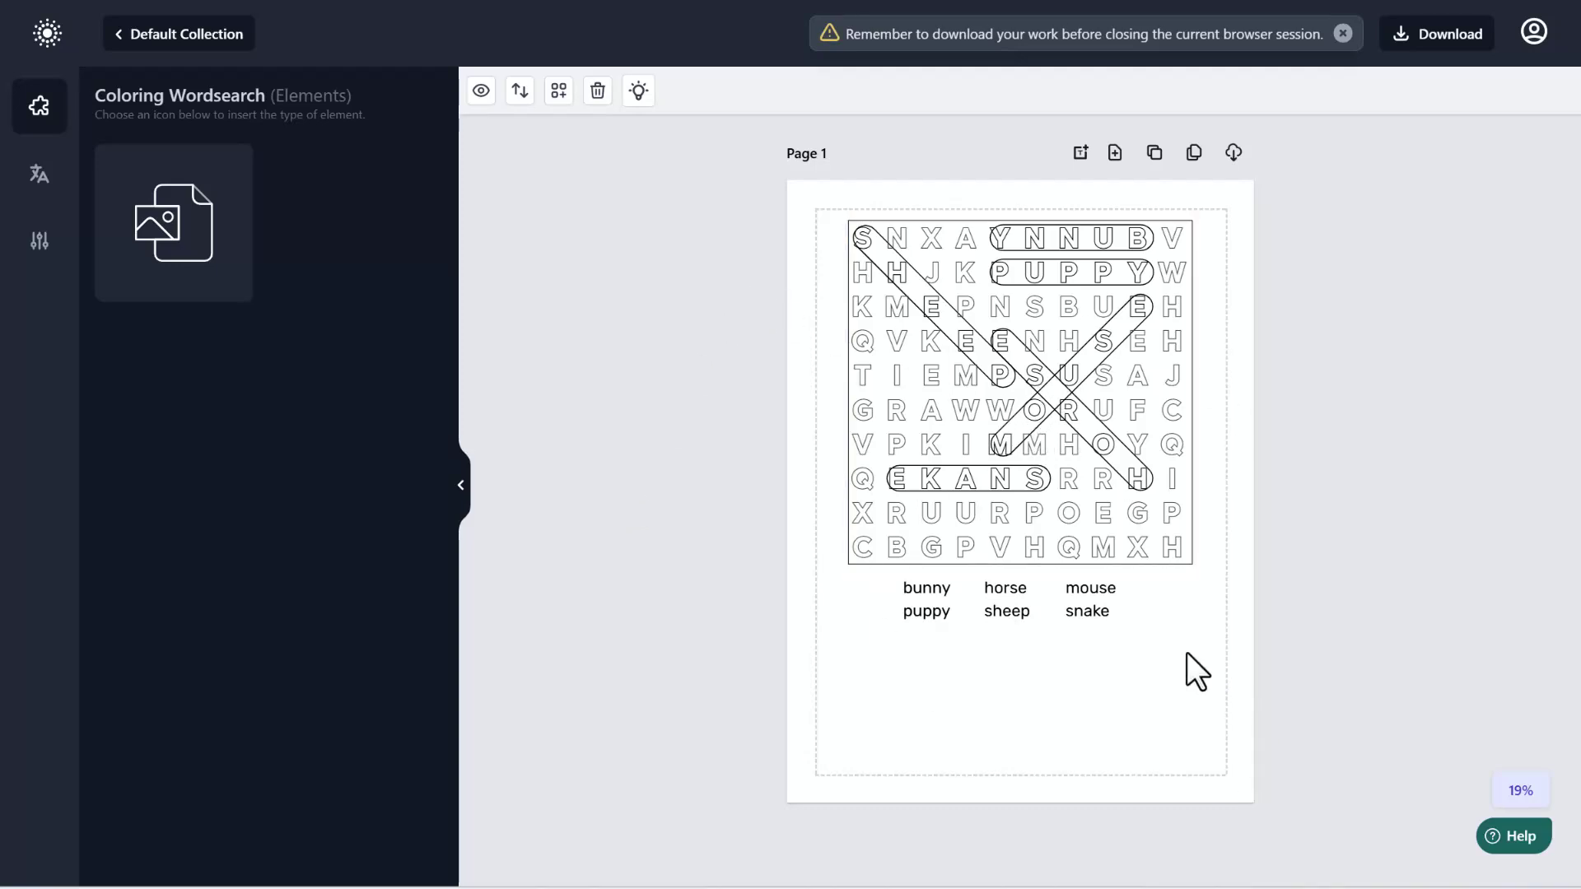
{"action": "left_click", "coordinate": [1039, 595]}
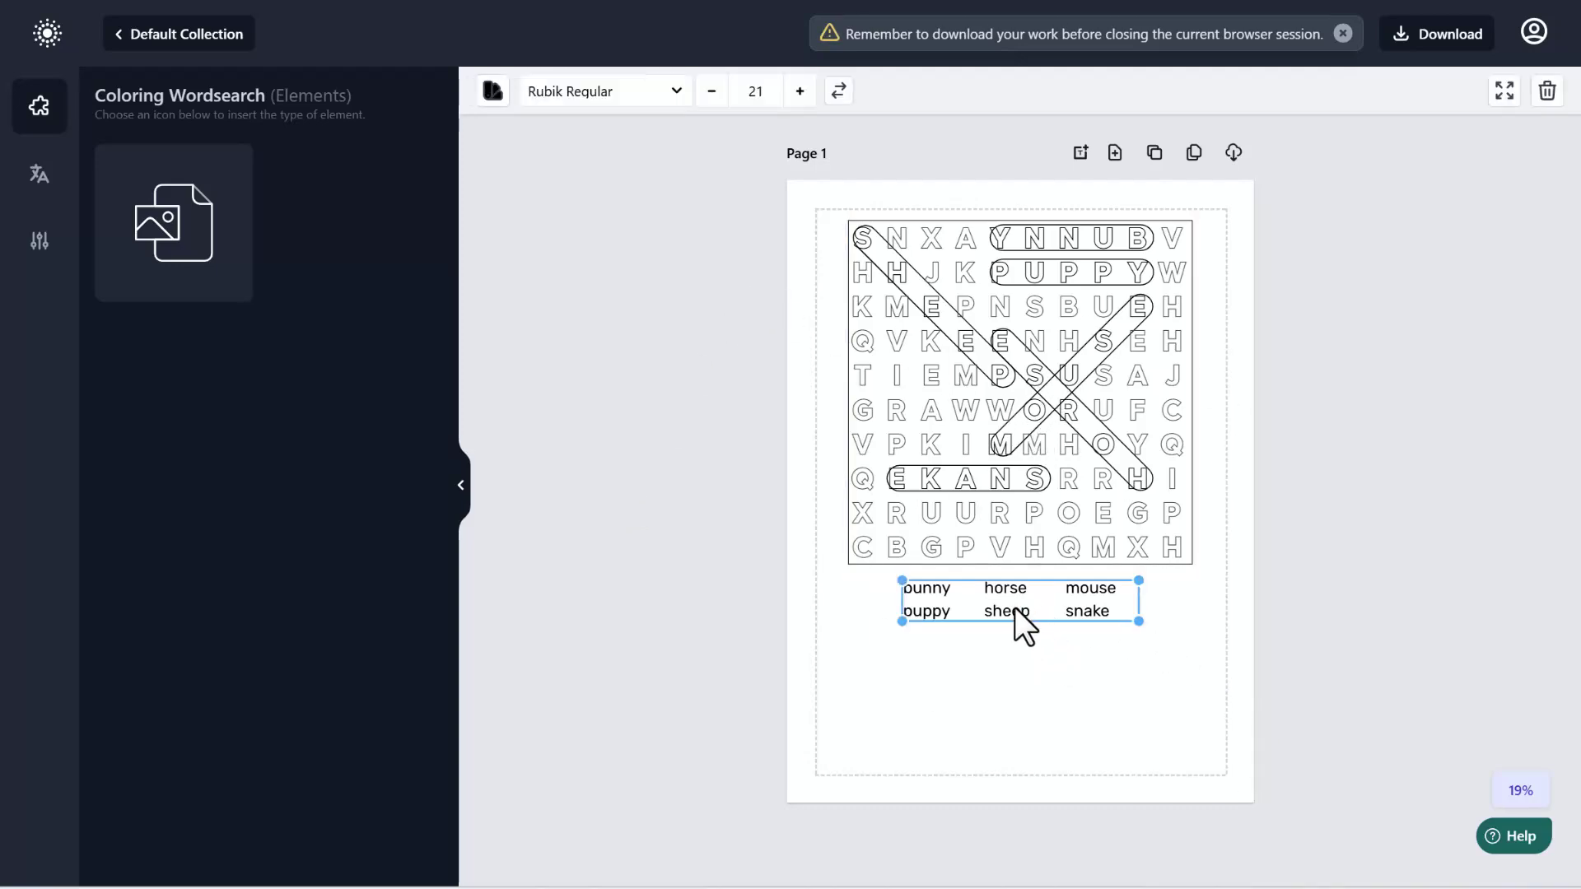
{"action": "right_click", "coordinate": [1013, 598]}
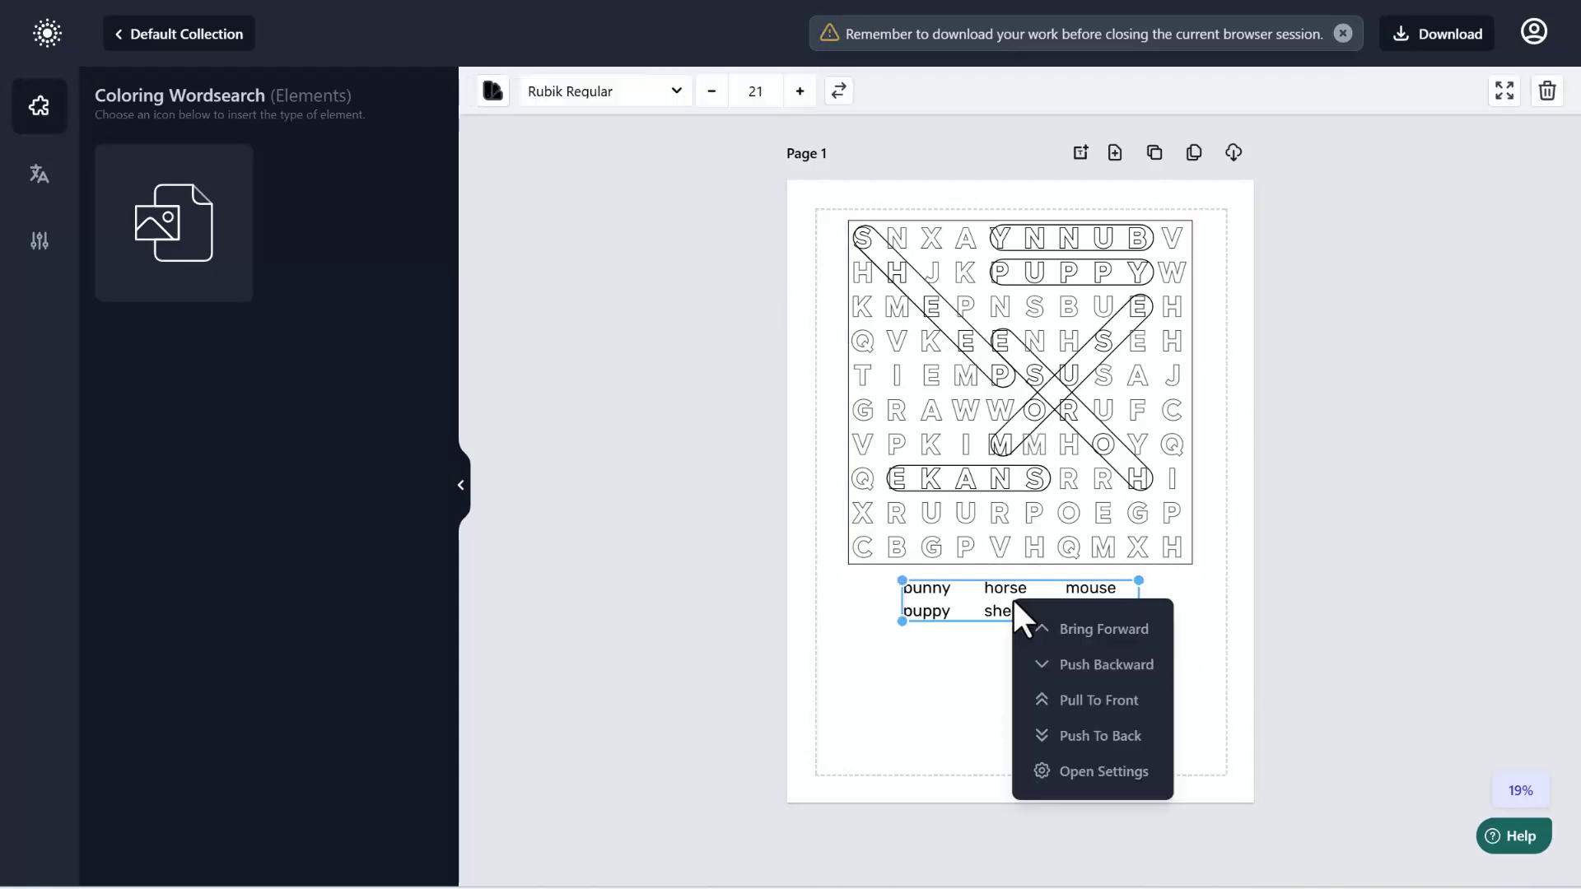
{"action": "left_click", "coordinate": [1111, 772]}
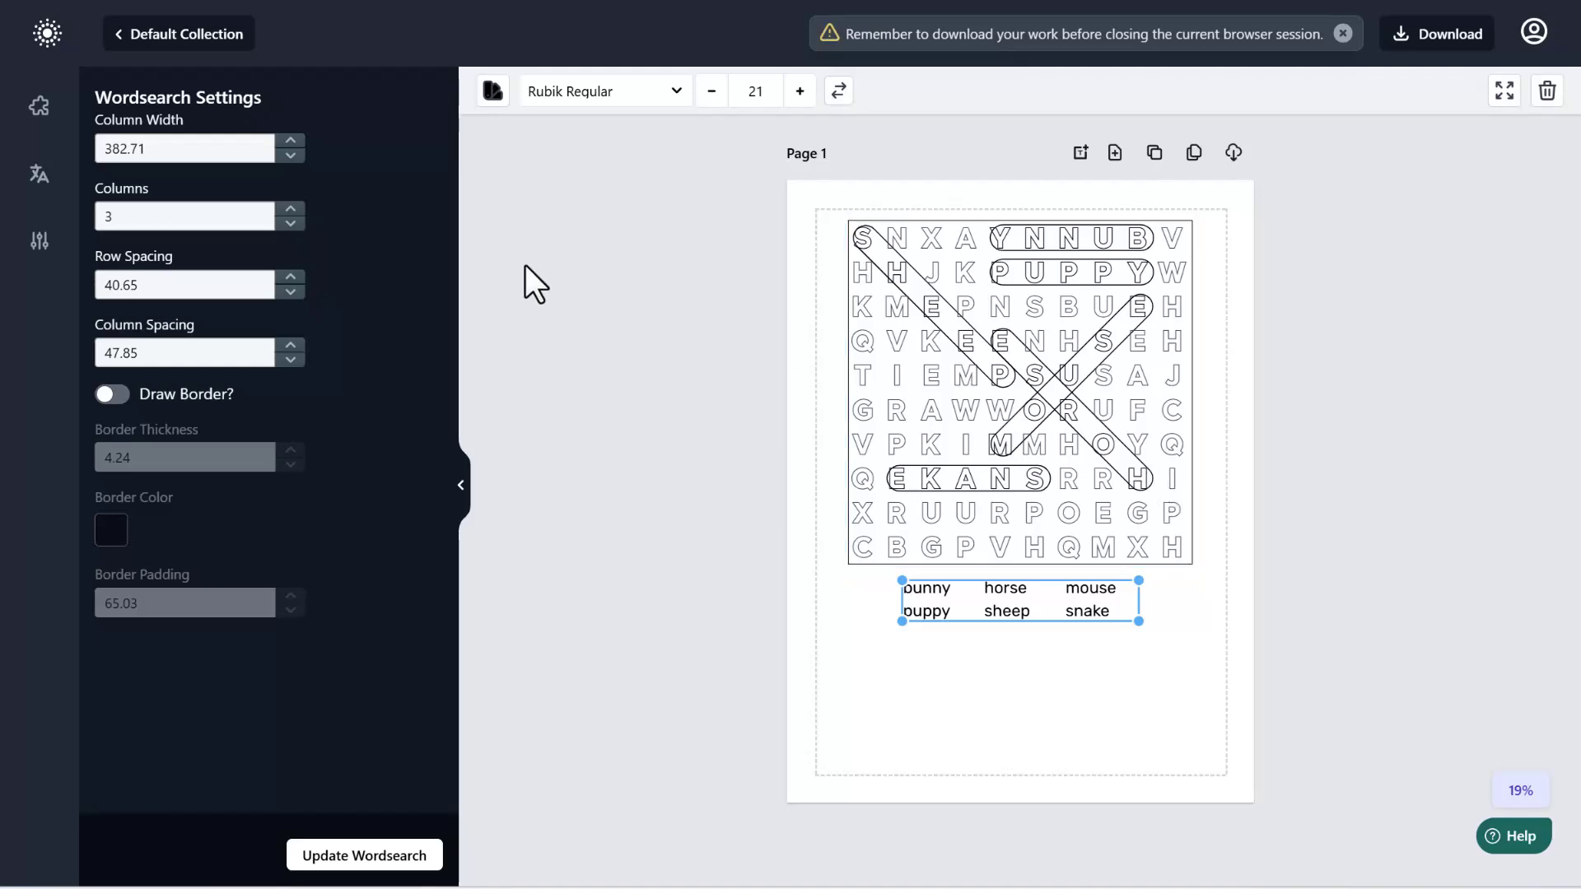
{"action": "left_click", "coordinate": [290, 209]}
{"action": "left_click", "coordinate": [290, 209]}
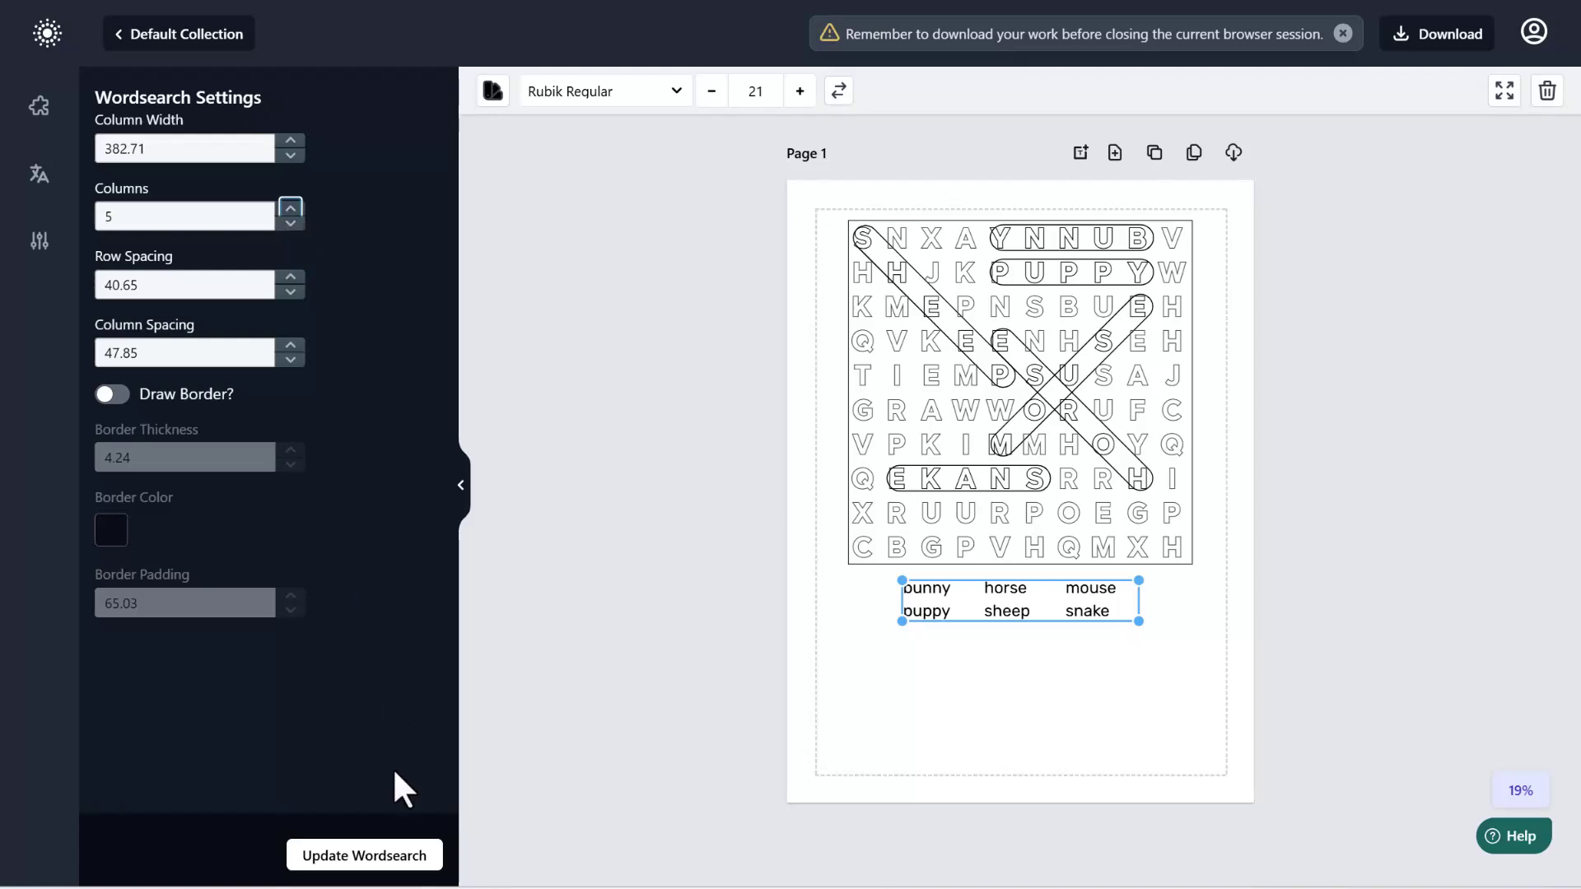
{"action": "left_click", "coordinate": [397, 856]}
Step: Set the word list to 2 columns, update the word search, and enlarge the list to font size 33 below the grid
{"action": "left_click", "coordinate": [290, 223]}
{"action": "left_click", "coordinate": [290, 223]}
{"action": "left_click", "coordinate": [290, 223]}
{"action": "left_click", "coordinate": [392, 864]}
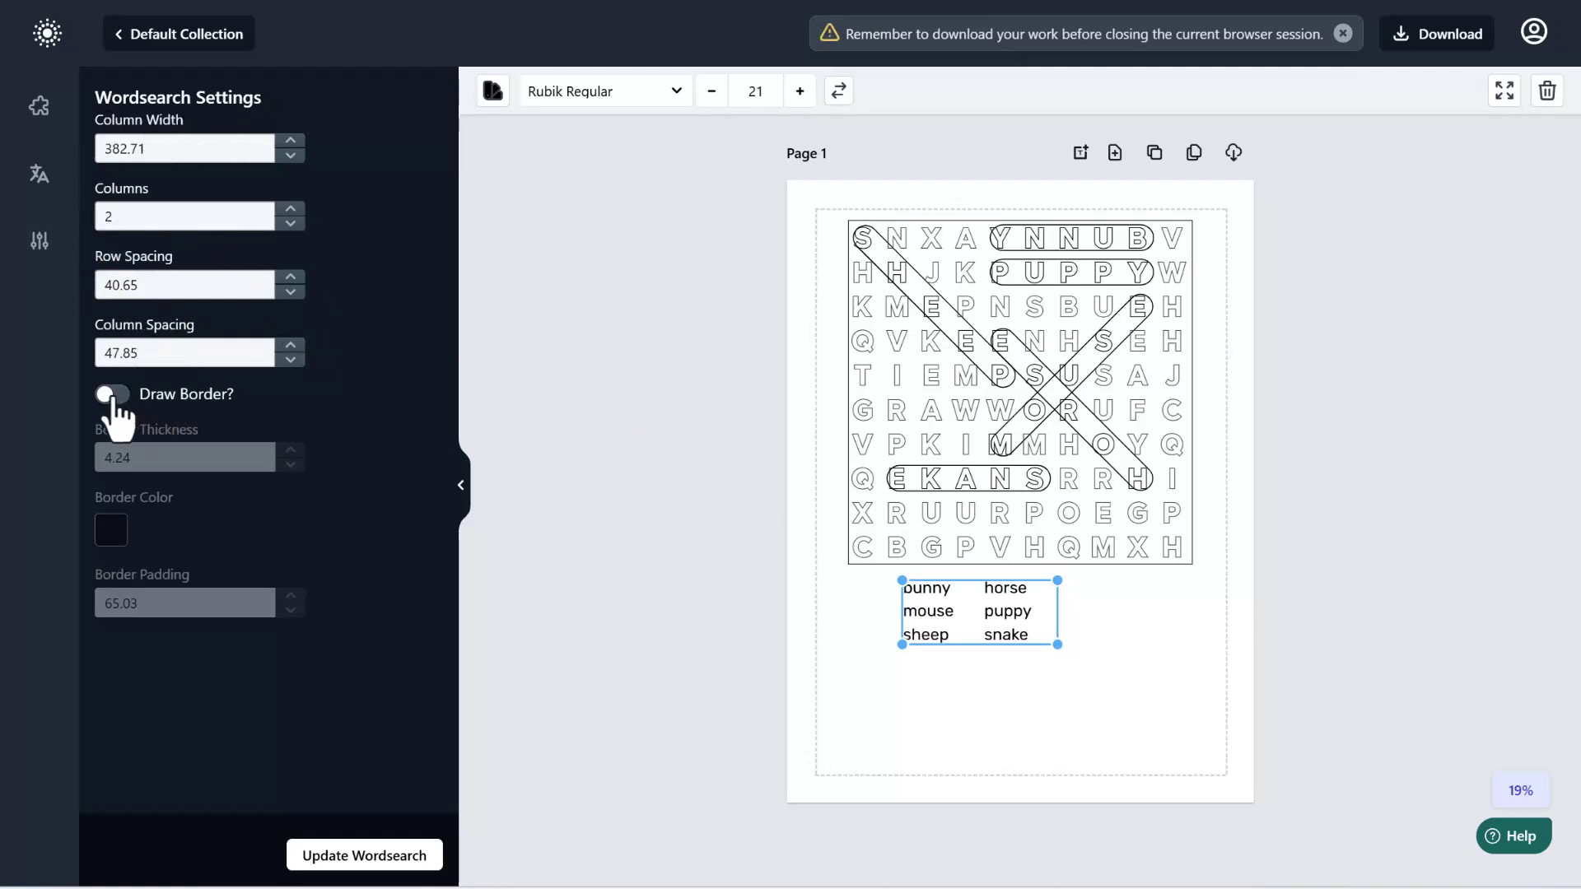
{"action": "mouse_move", "coordinate": [1057, 637]}
{"action": "left_mouse_down"}
{"action": "mouse_move", "coordinate": [1153, 682]}
{"action": "mouse_move", "coordinate": [1066, 645]}
{"action": "left_mouse_up"}
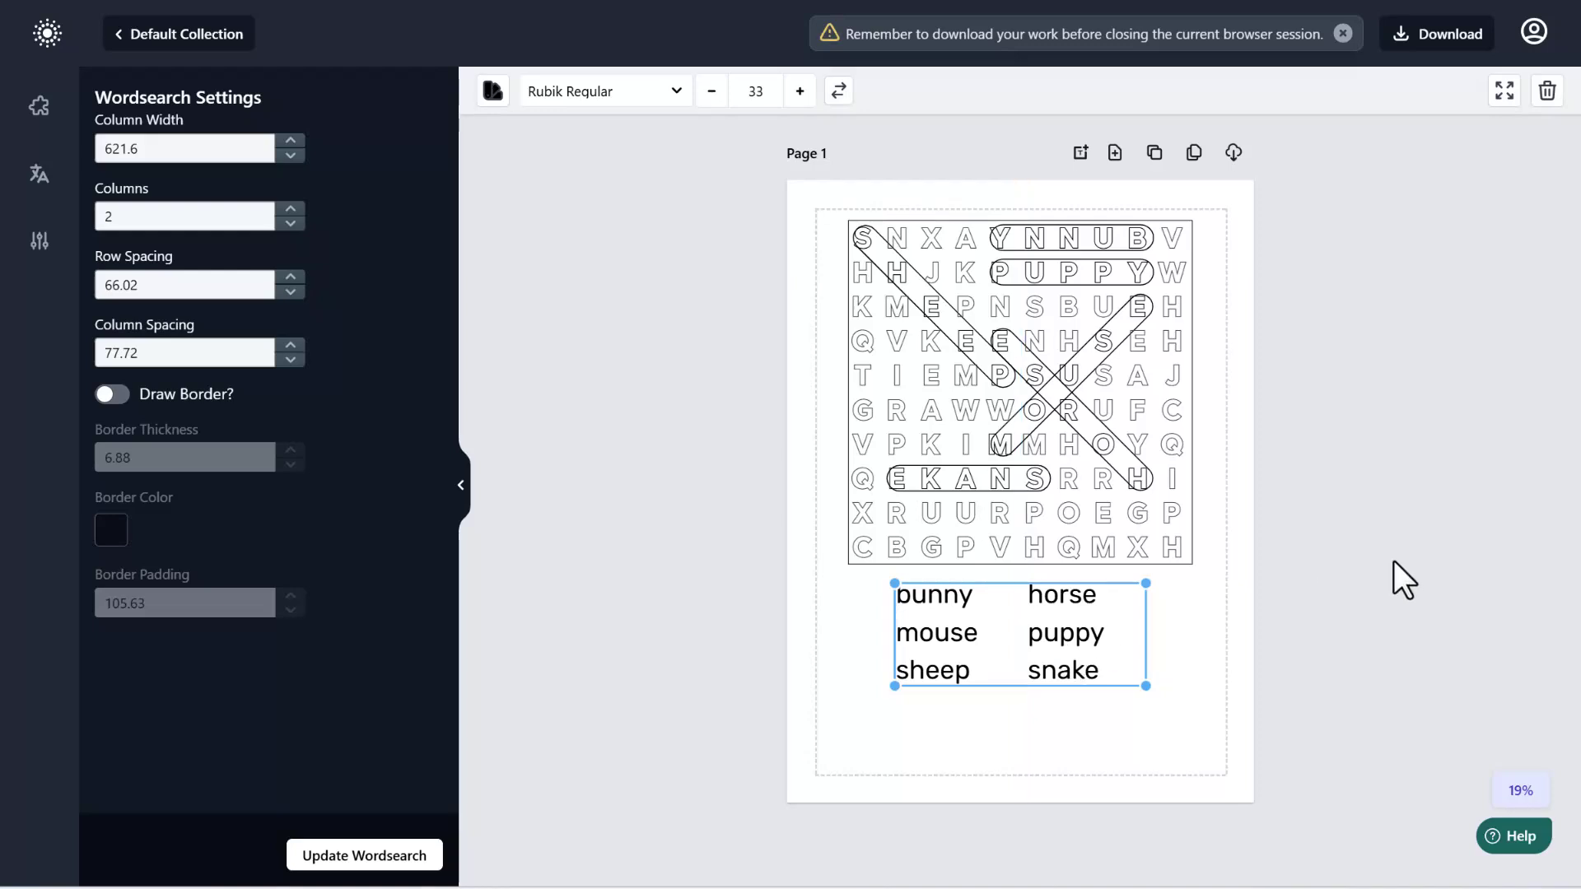
{"action": "left_click", "coordinate": [1225, 567]}
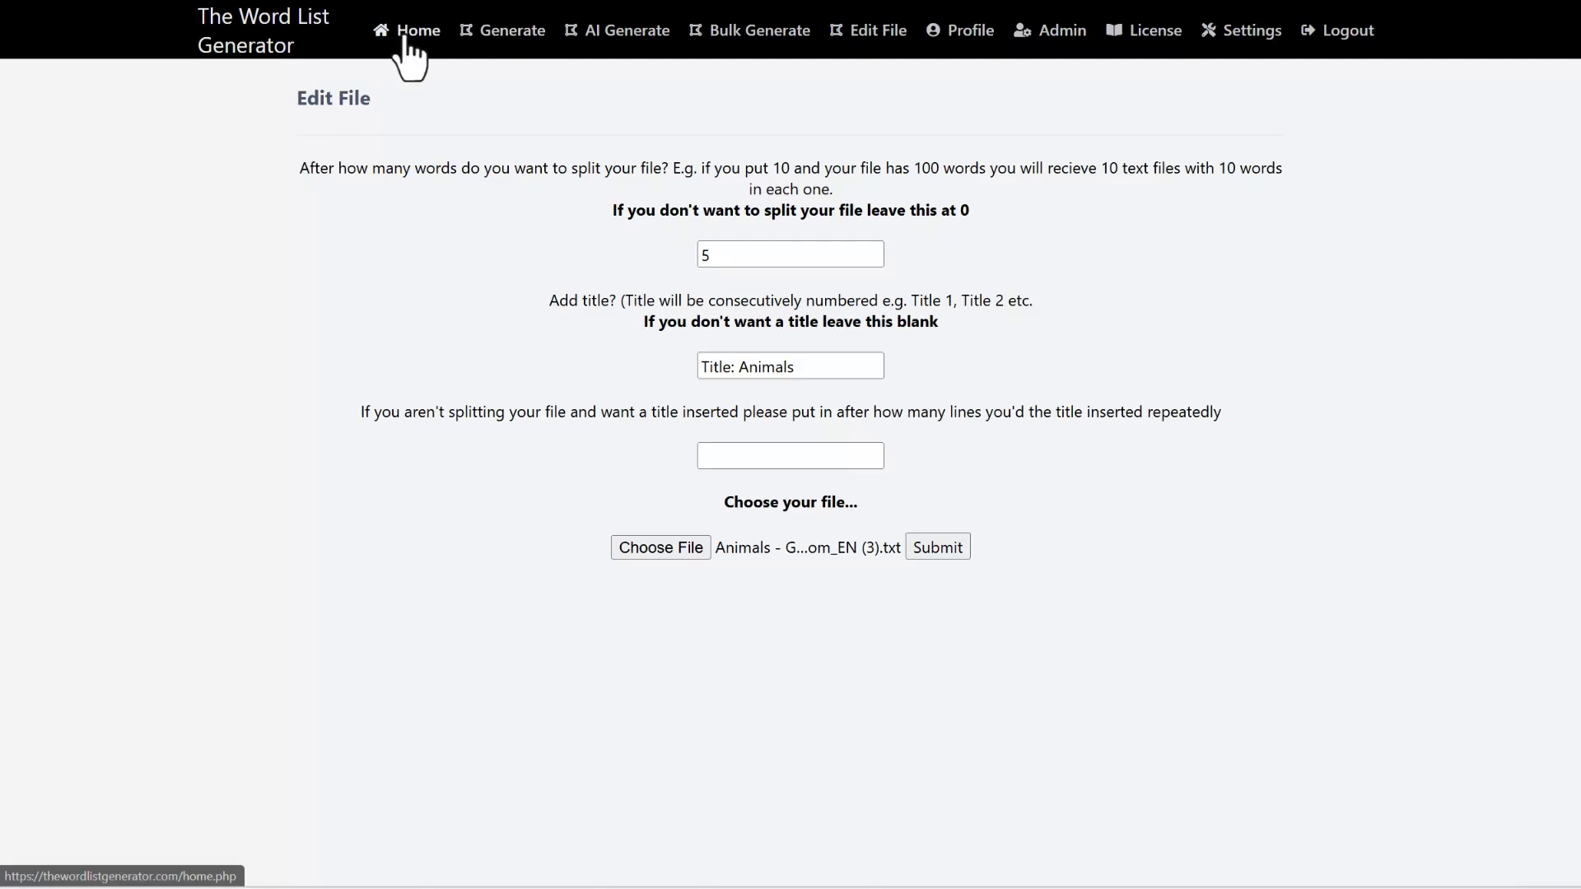
Step: Switch to The Word List Generator, log in with the saved credentials and open the Generate page
{"action": "left_click", "coordinate": [496, 33]}
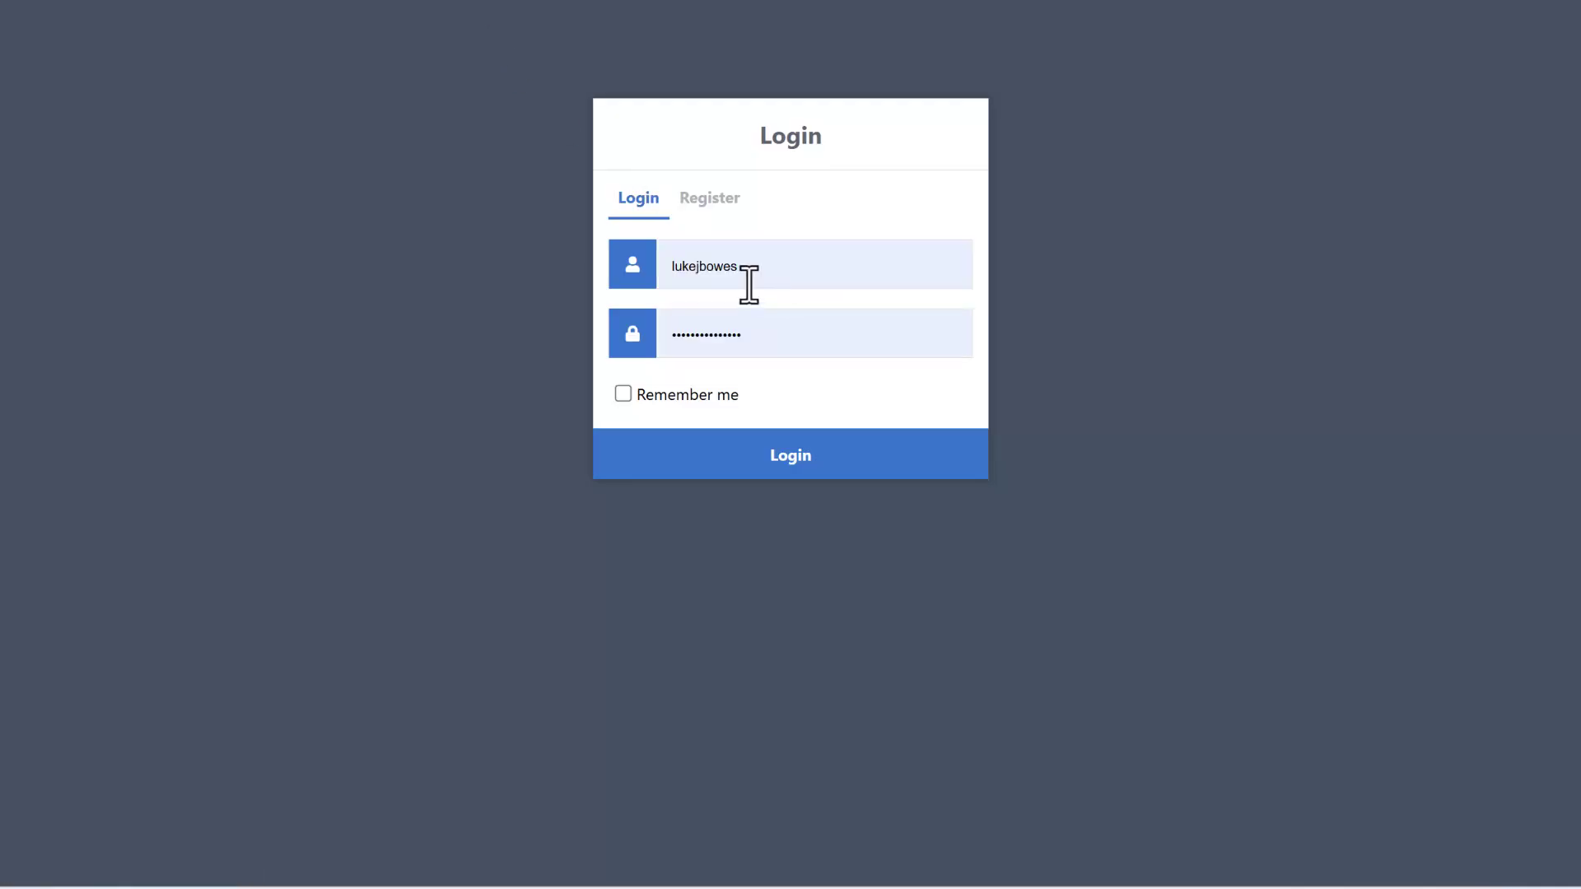
{"action": "left_click", "coordinate": [755, 491]}
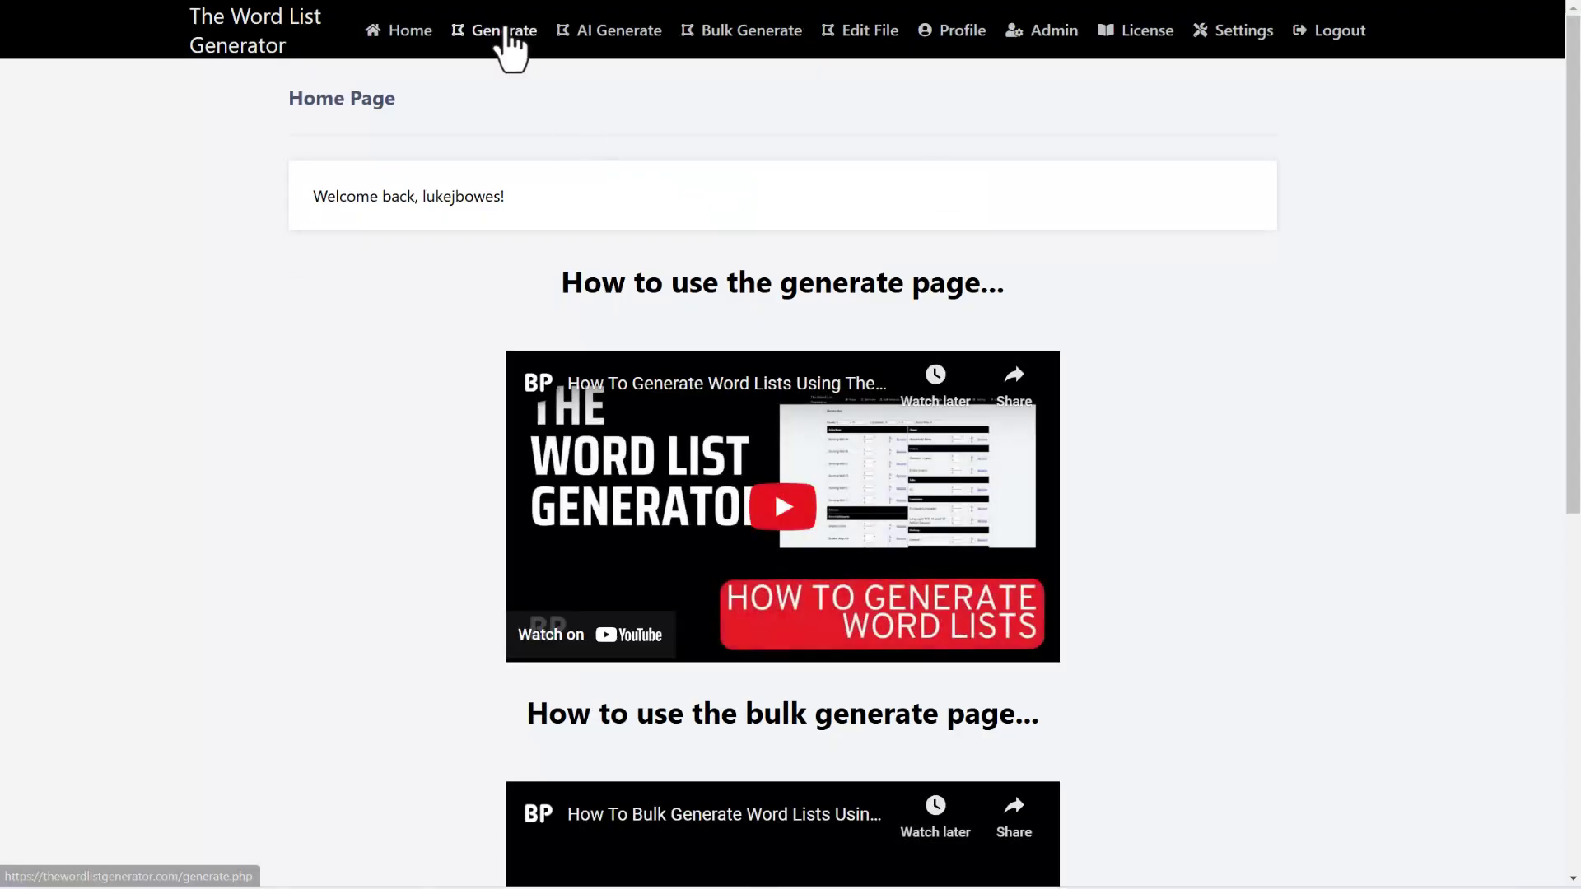
{"action": "left_click", "coordinate": [500, 30]}
Step: Browse the available word list categories on the Generate page, including pets, food, sports and geography
{"action": "scroll", "coordinate": [774, 402], "scroll_direction": "down", "scroll_amount": 15}
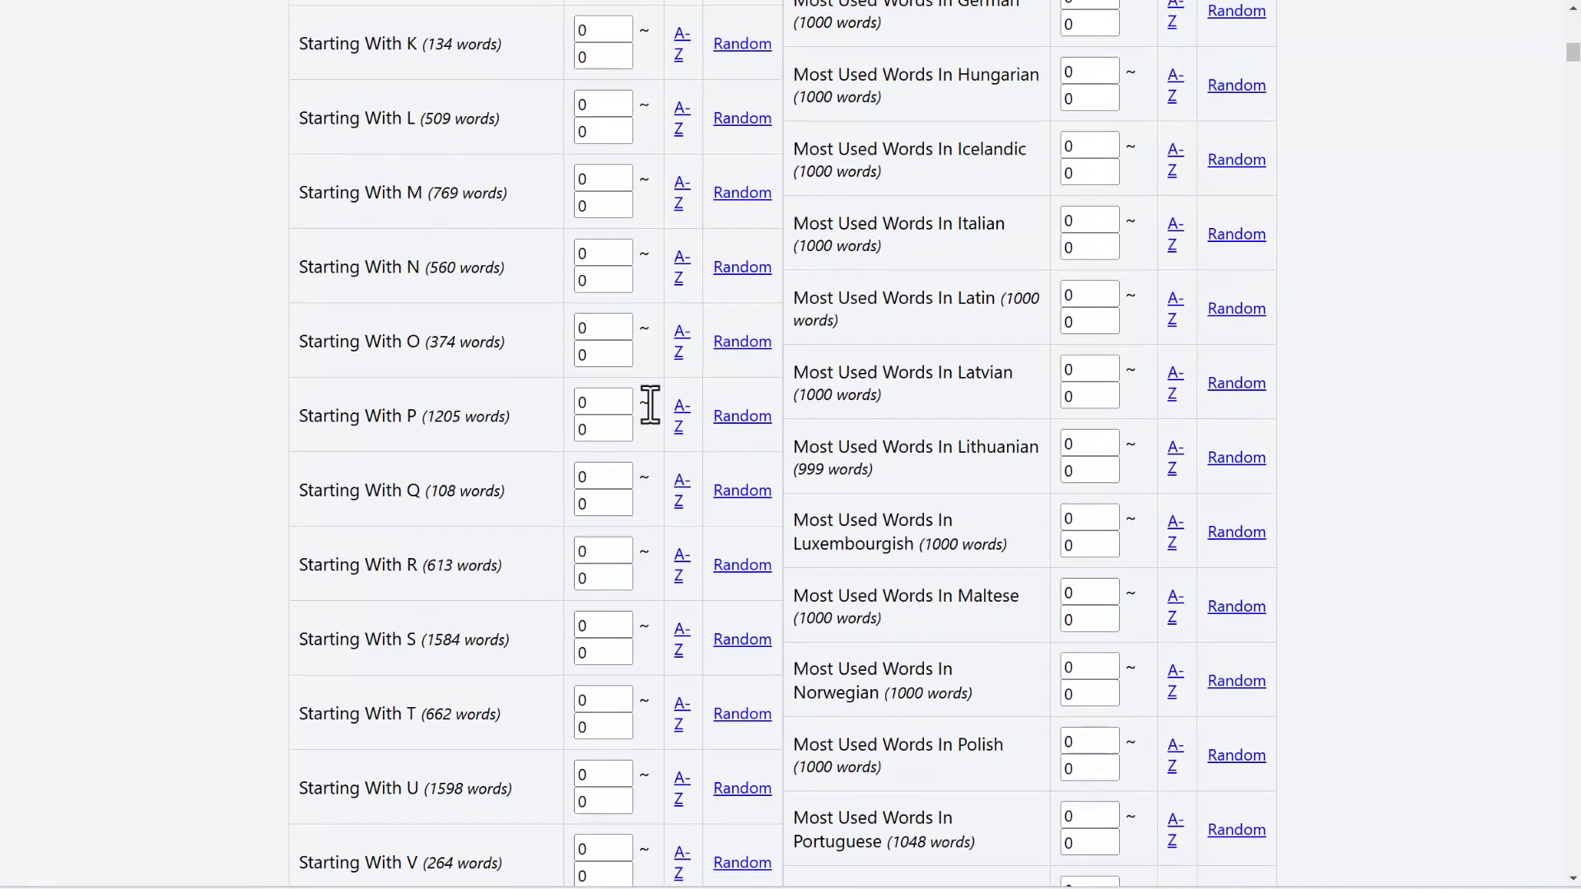
{"action": "left_click_drag", "start_coordinate": [1575, 72], "coordinate": [1576, 323]}
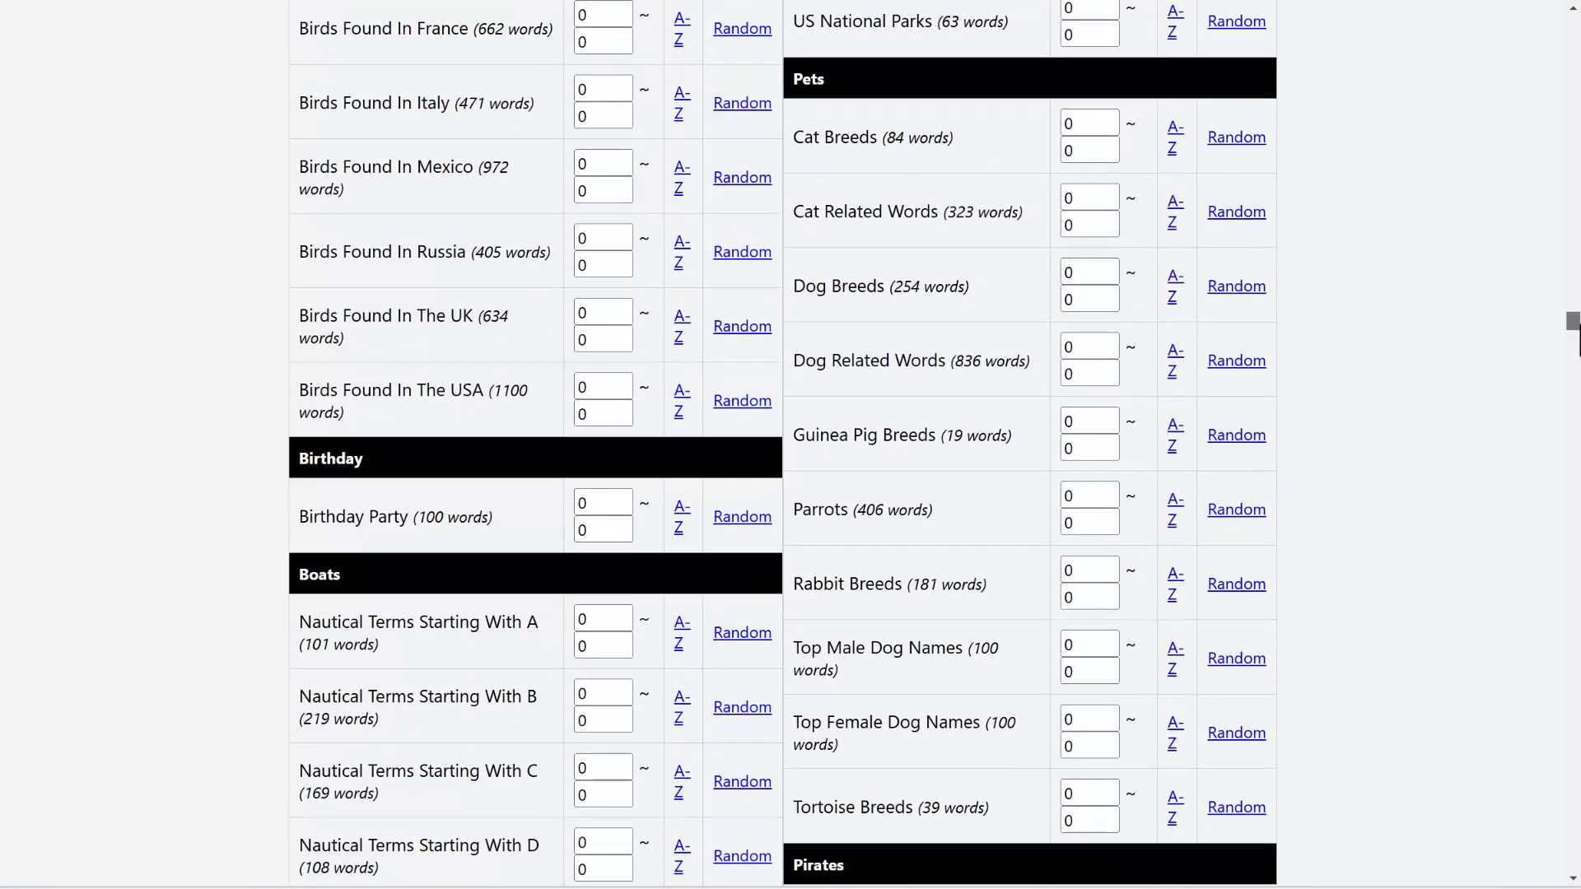
{"action": "scroll", "coordinate": [982, 461], "scroll_direction": "down", "scroll_amount": 20}
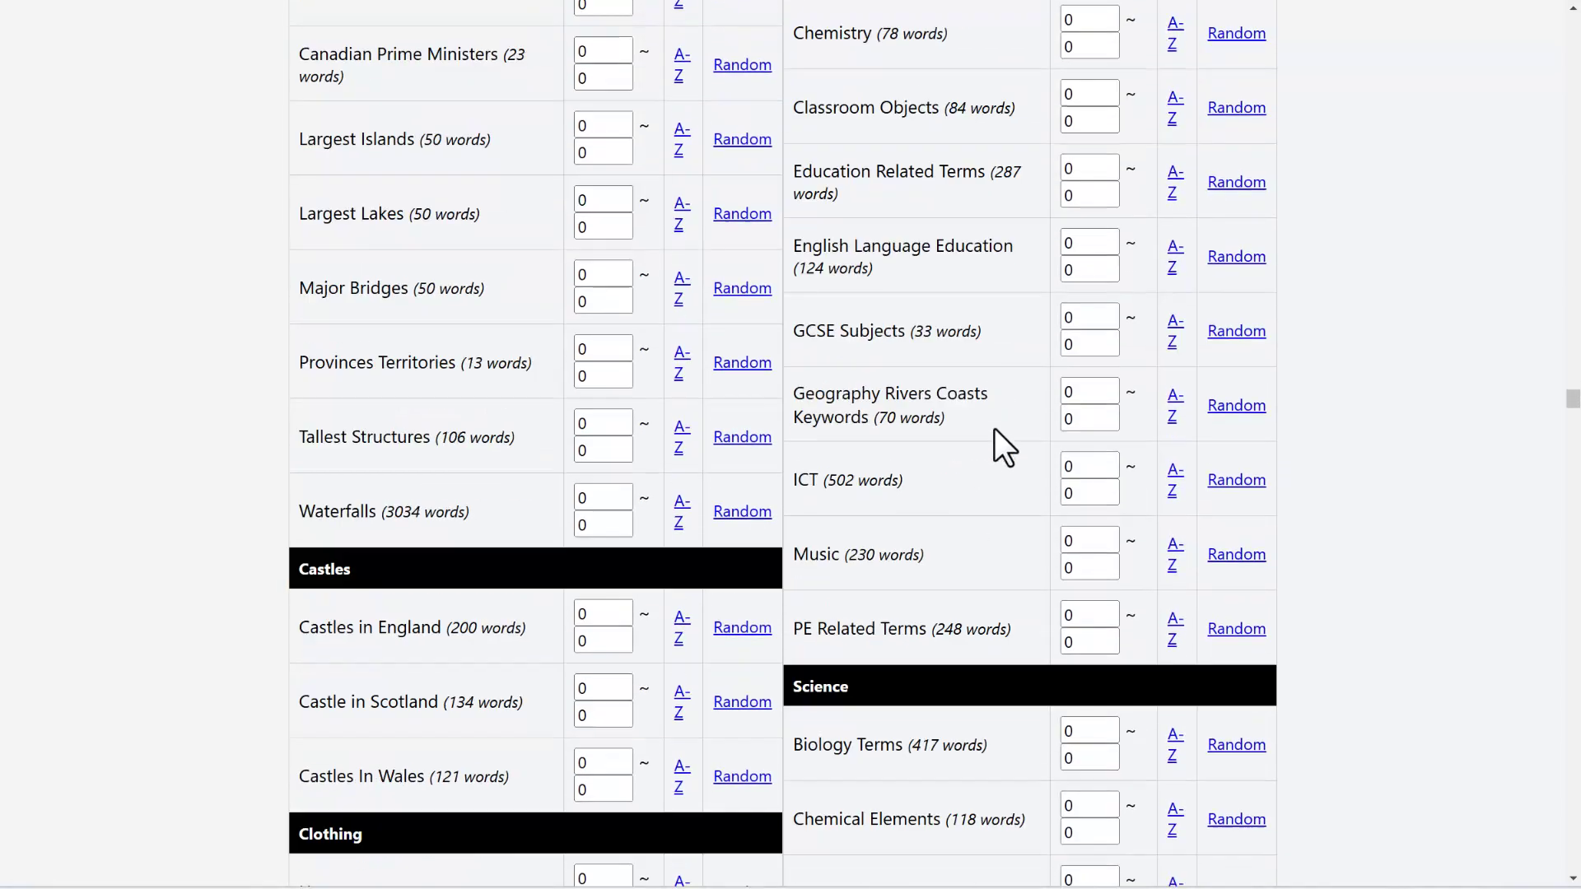
{"action": "scroll", "coordinate": [991, 427], "scroll_direction": "down", "scroll_amount": 20}
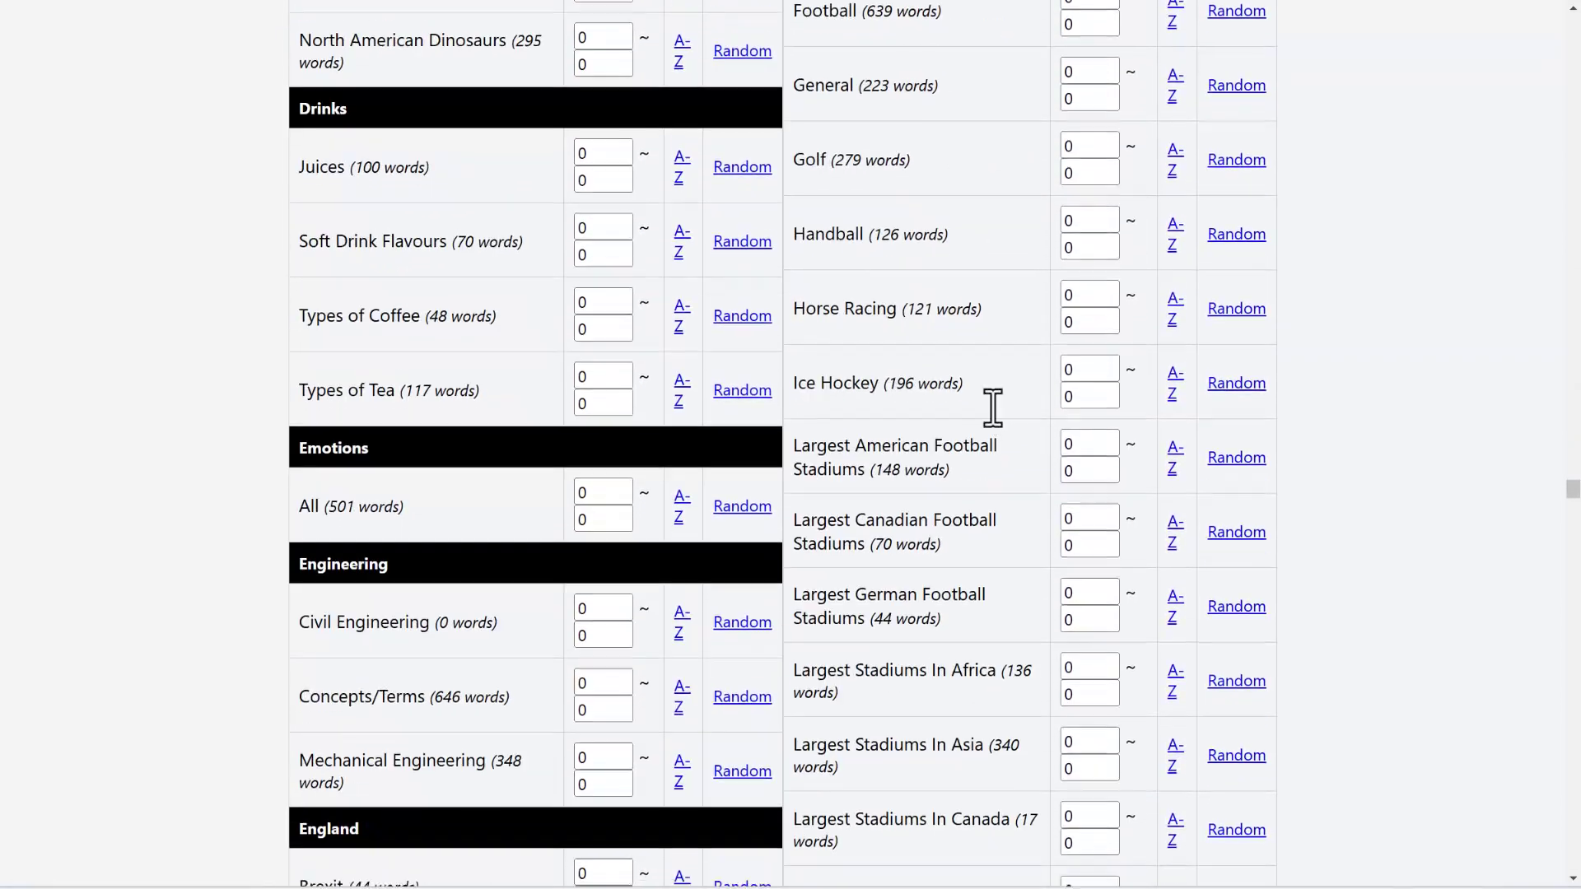
{"action": "scroll", "coordinate": [987, 399], "scroll_direction": "down", "scroll_amount": 20}
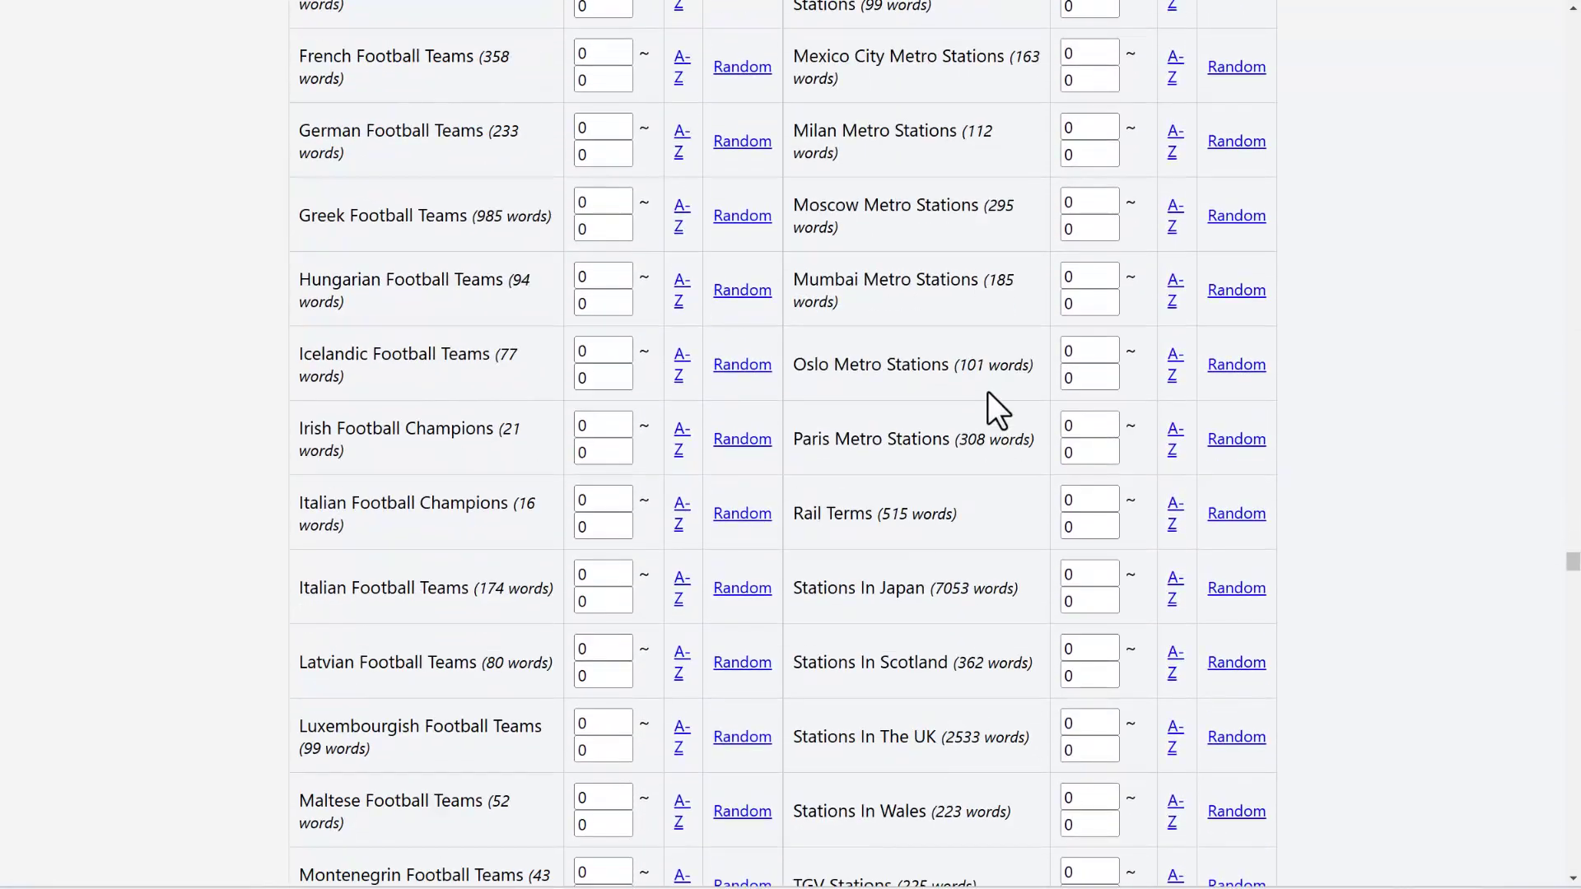
{"action": "scroll", "coordinate": [988, 392], "scroll_direction": "down", "scroll_amount": 20}
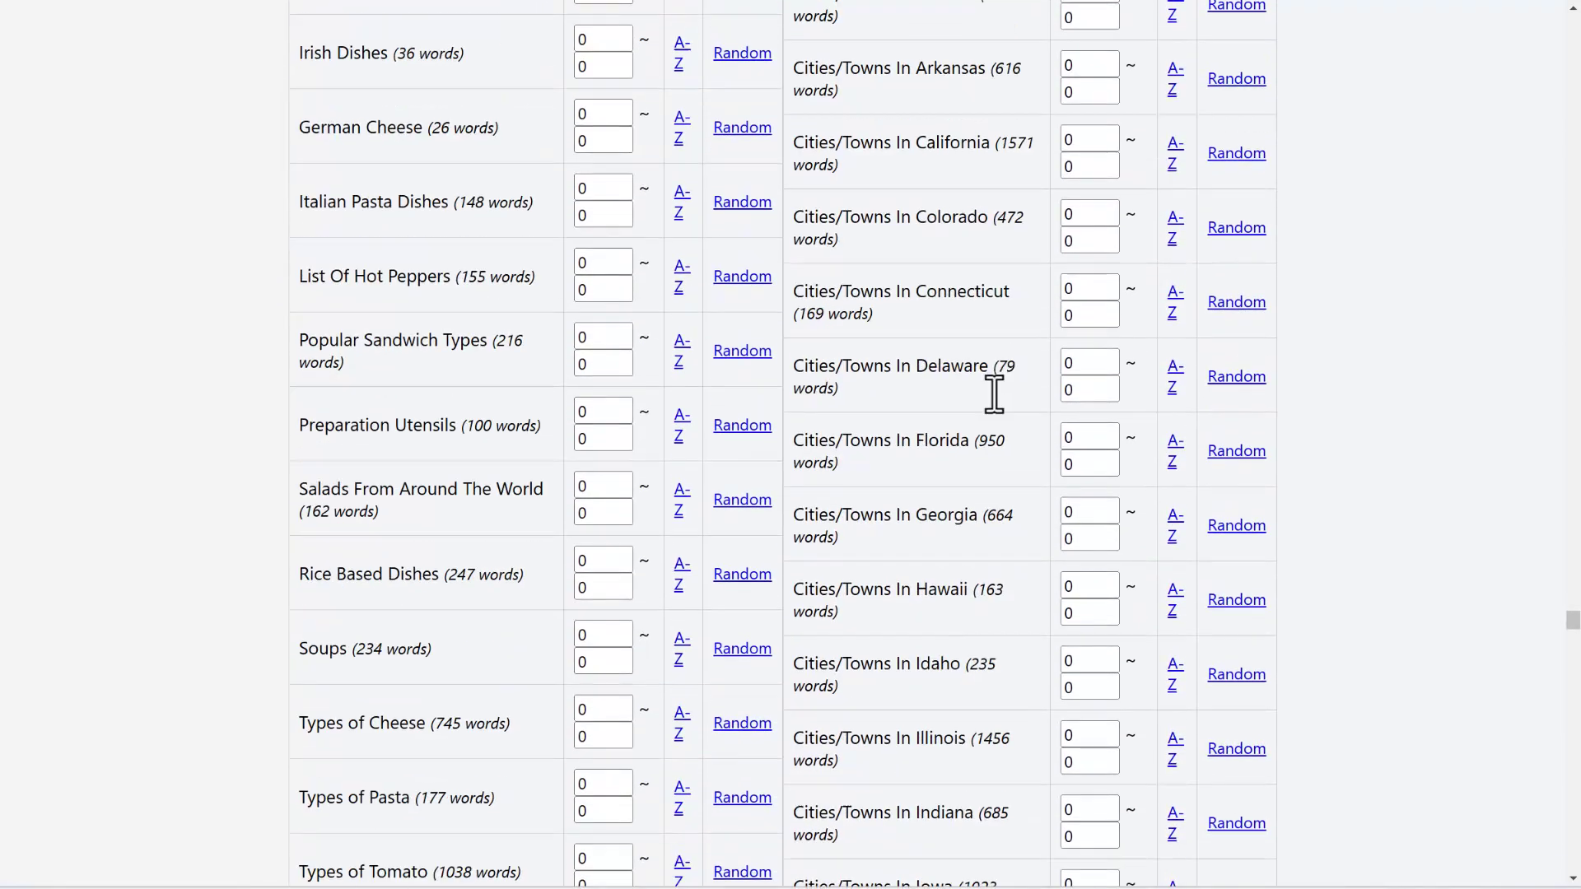
{"action": "scroll", "coordinate": [991, 392], "scroll_direction": "down", "scroll_amount": 10}
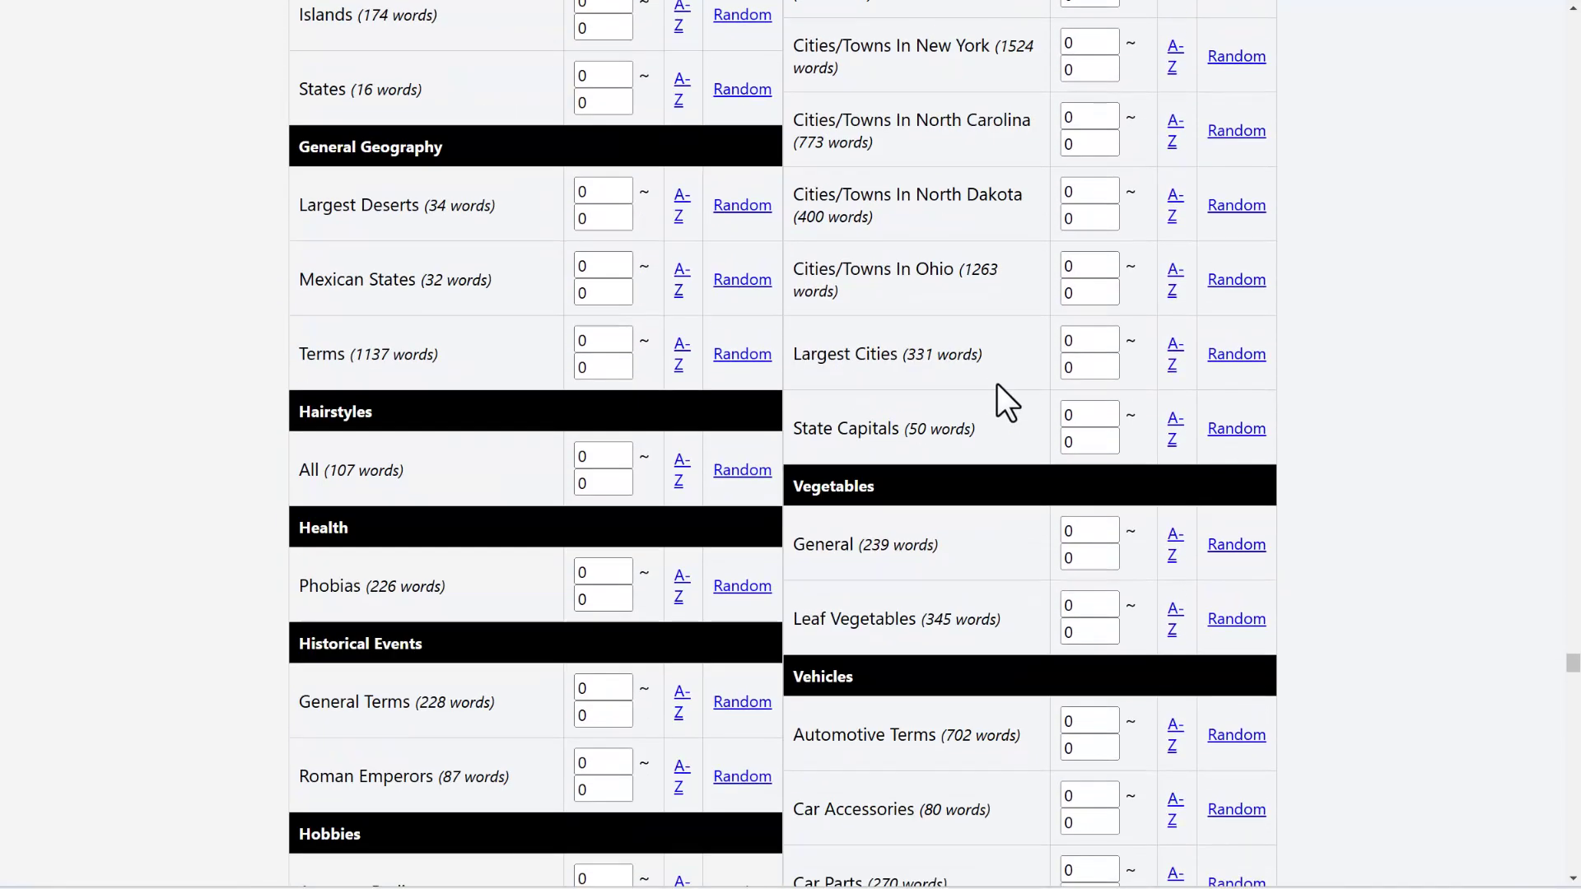
{"action": "scroll", "coordinate": [997, 384], "scroll_direction": "up", "scroll_amount": 10}
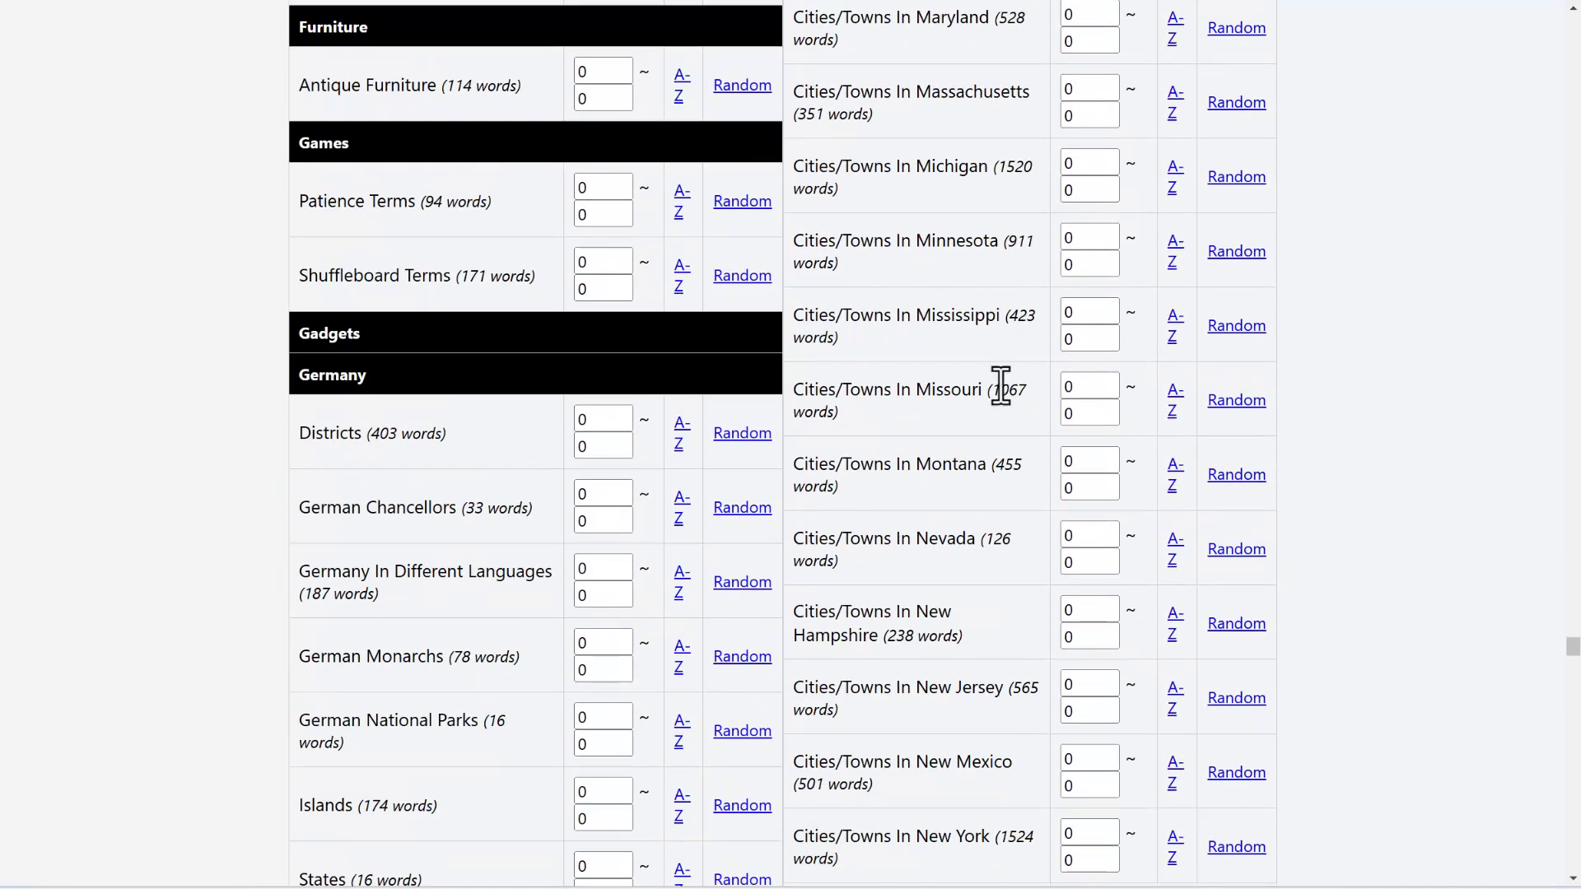
{"action": "scroll", "coordinate": [998, 385], "scroll_direction": "up", "scroll_amount": 8}
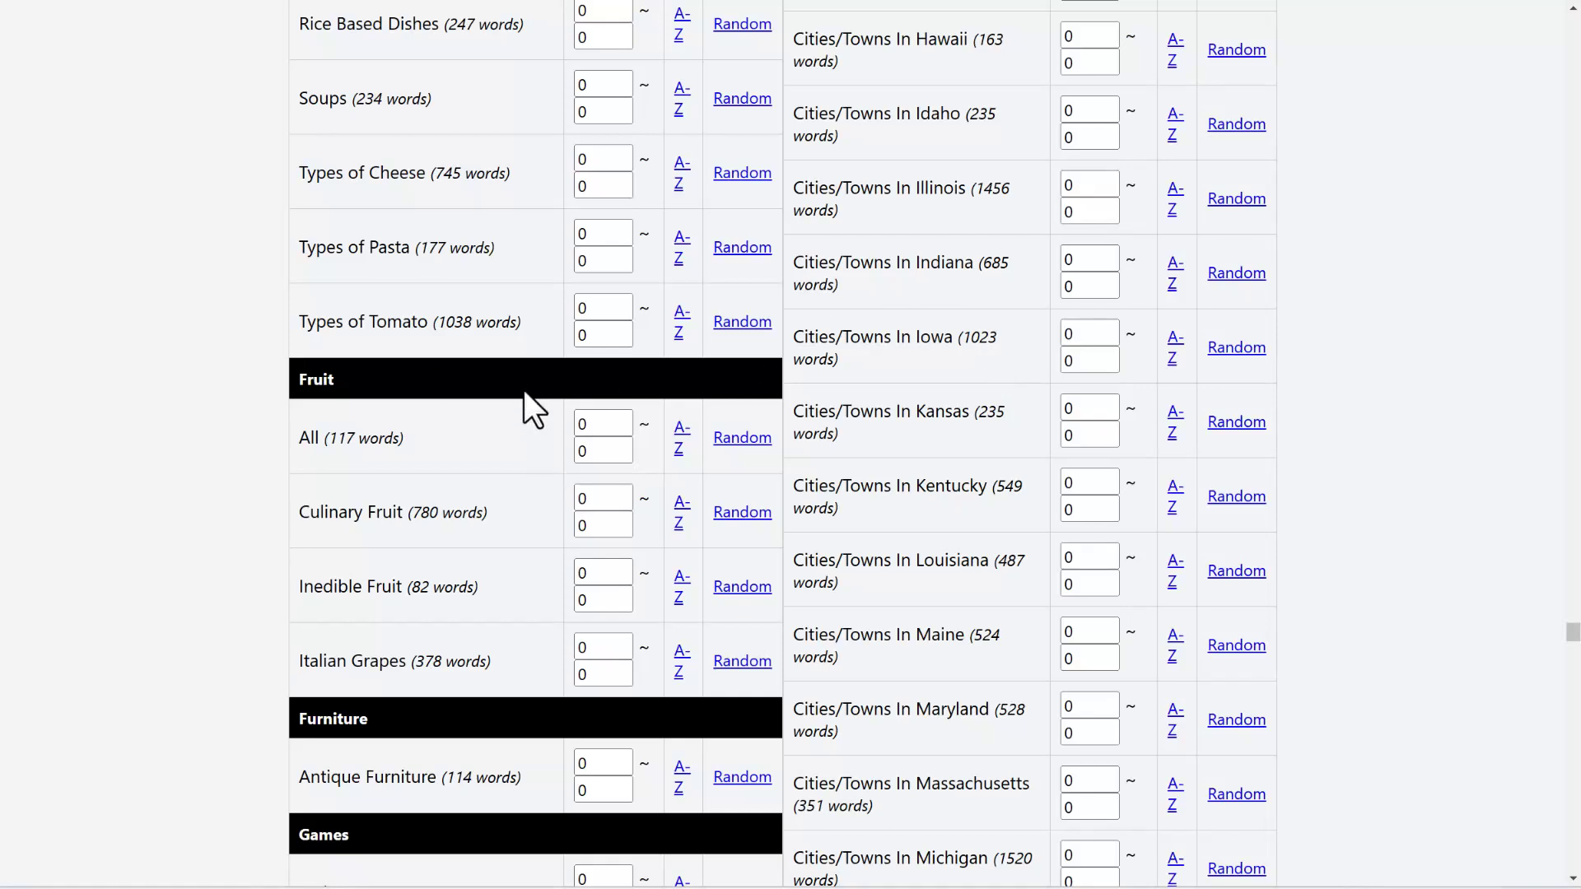
Step: Search the page for "animal" and set the range of the Animals - General list from 3 to 6
{"action": "key", "text": "ctrl+f"}
{"action": "type", "text": "animal"}
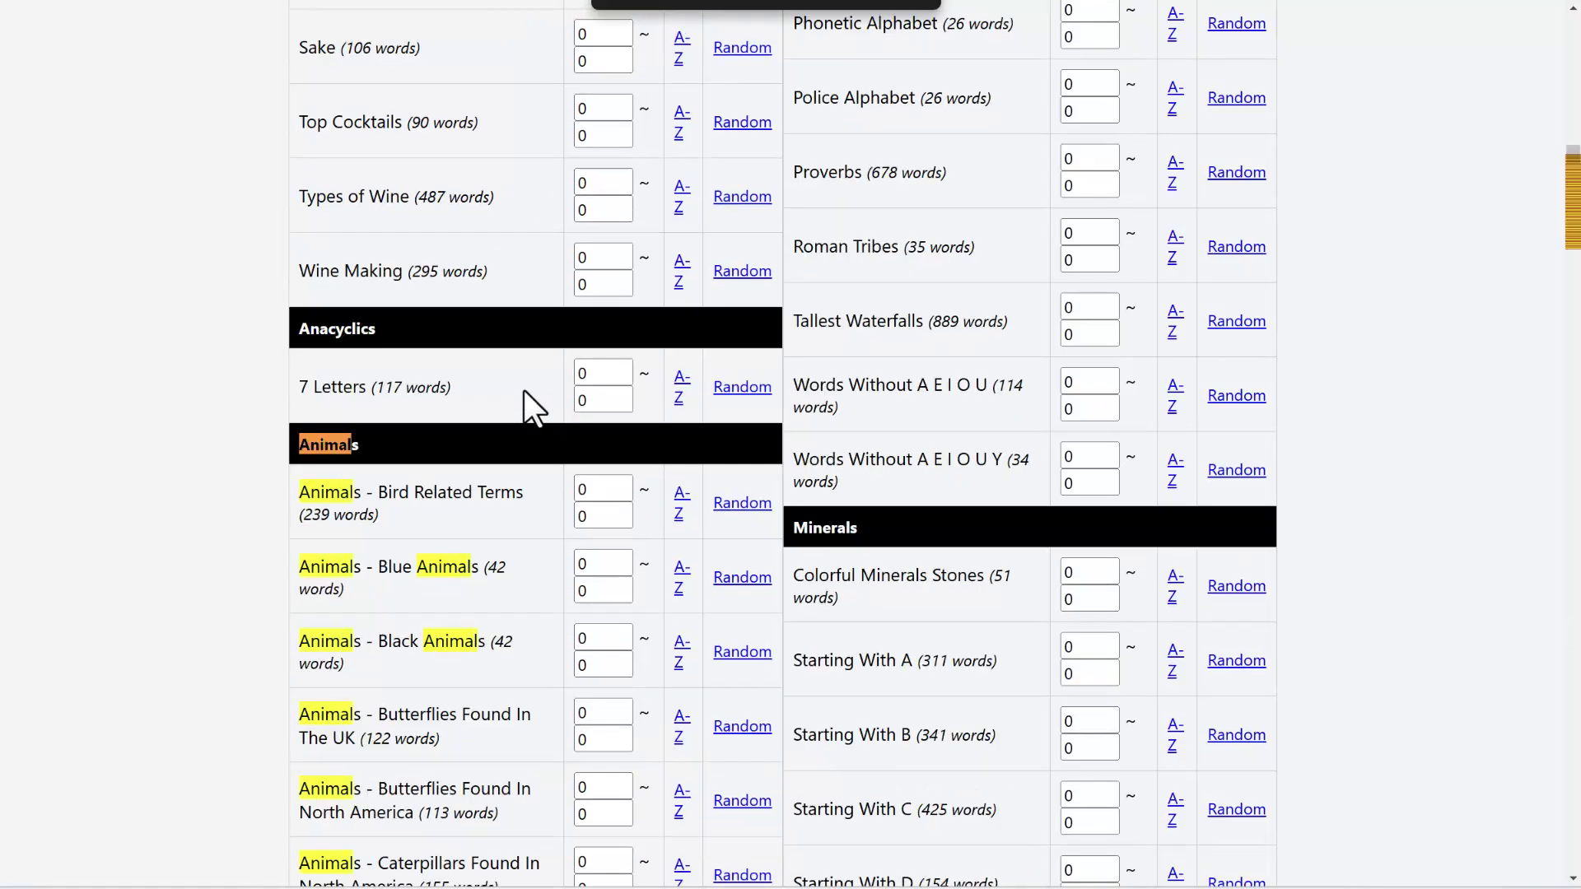
{"action": "scroll", "coordinate": [159, 556], "scroll_direction": "down", "scroll_amount": 15}
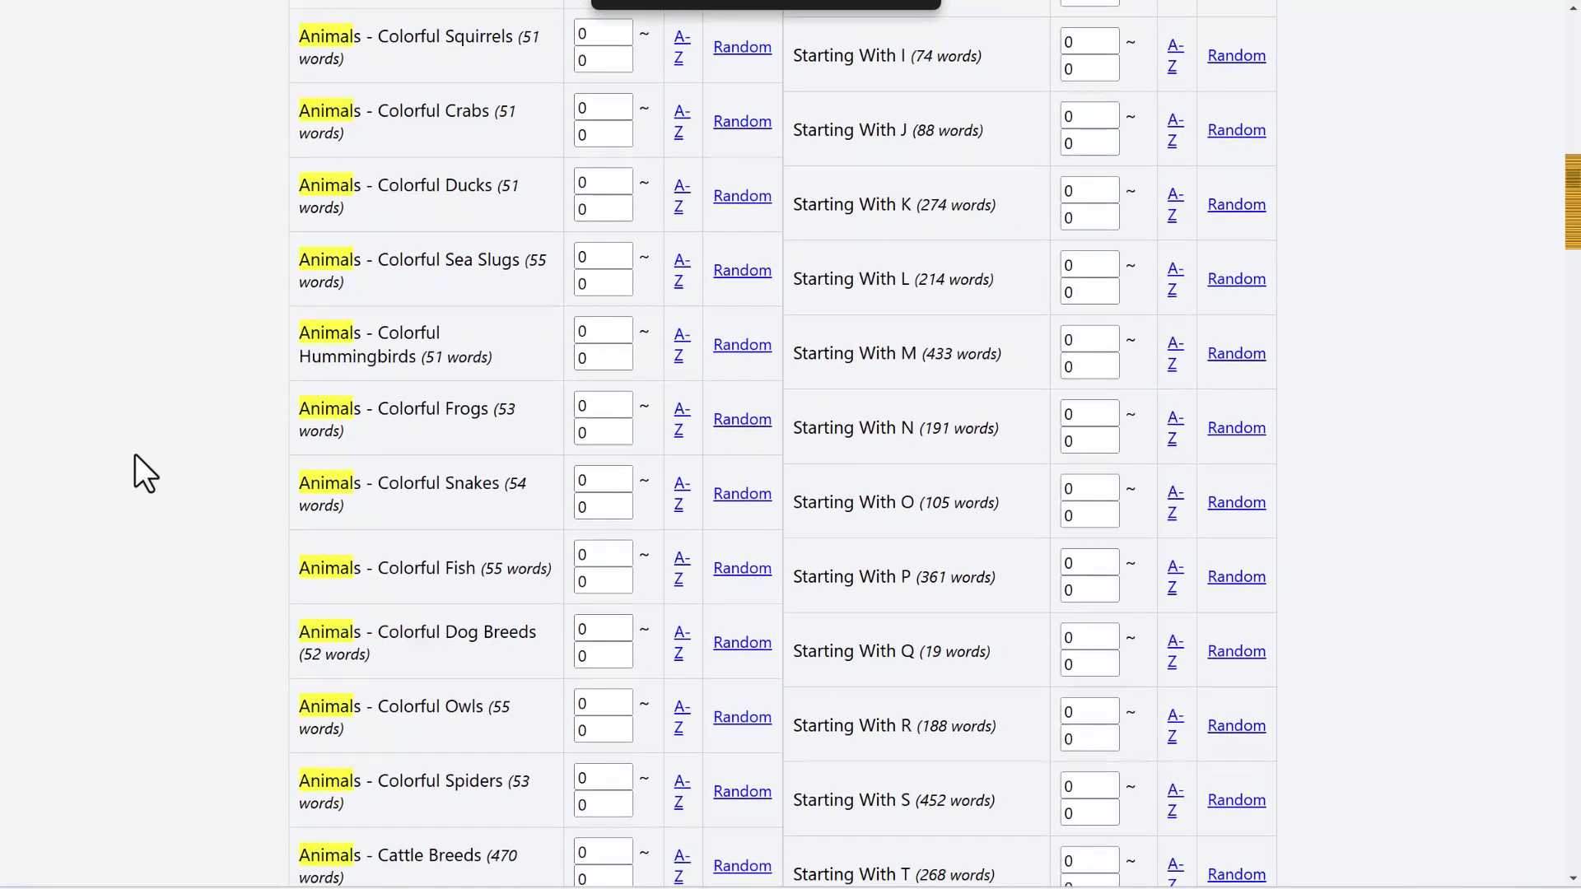
{"action": "scroll", "coordinate": [129, 453], "scroll_direction": "down", "scroll_amount": 7}
{"action": "scroll", "coordinate": [635, 547], "scroll_direction": "down", "scroll_amount": 1}
{"action": "double_click", "coordinate": [579, 599]}
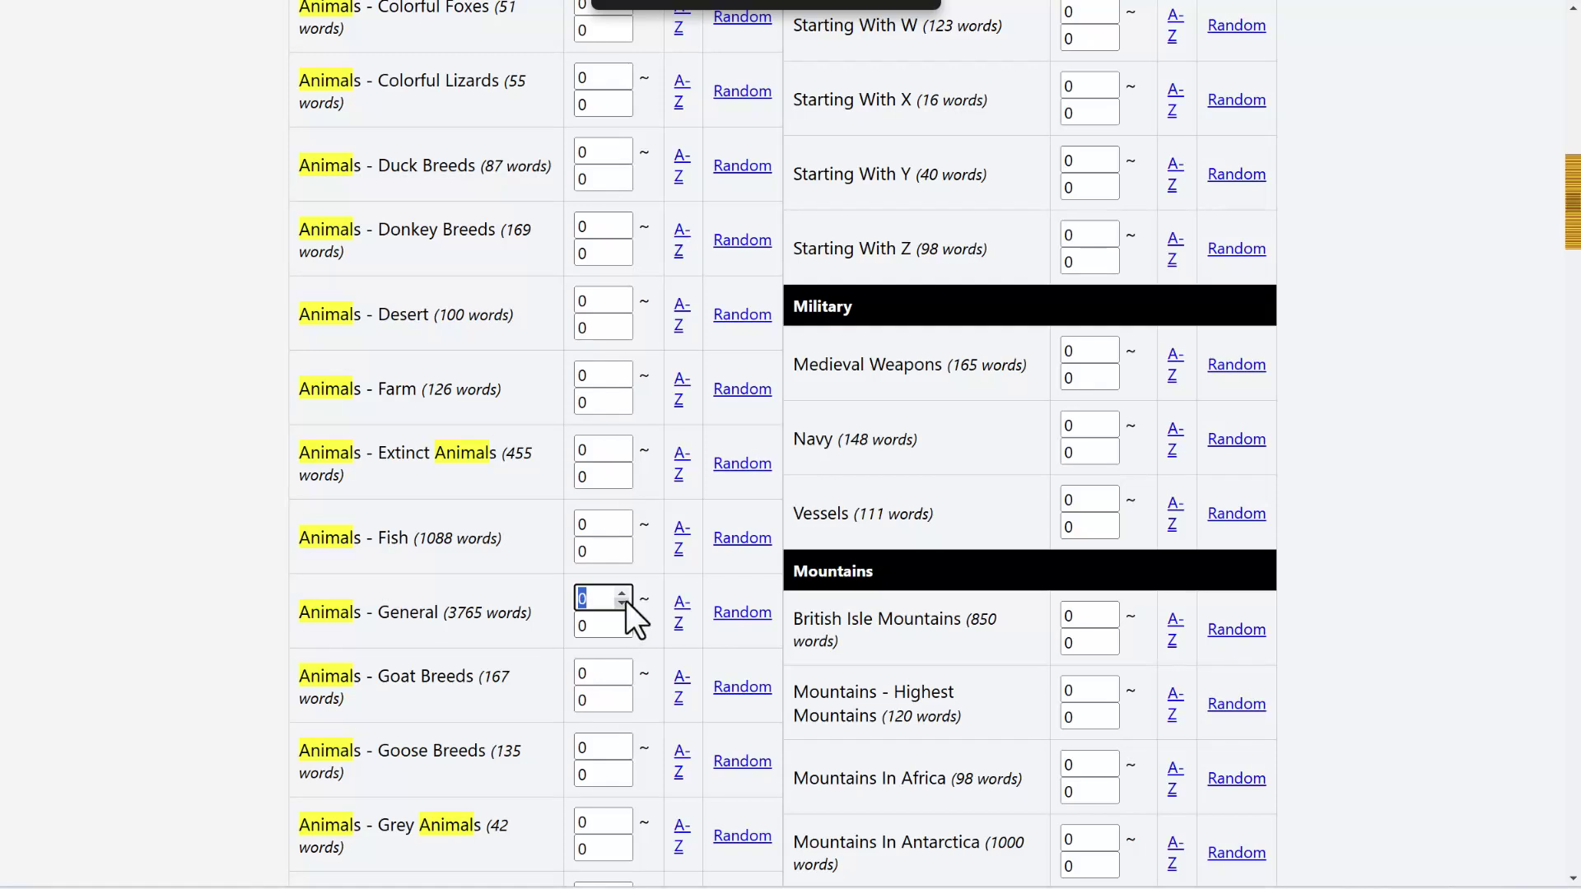
{"action": "type", "text": "3"}
{"action": "key", "text": "Tab"}
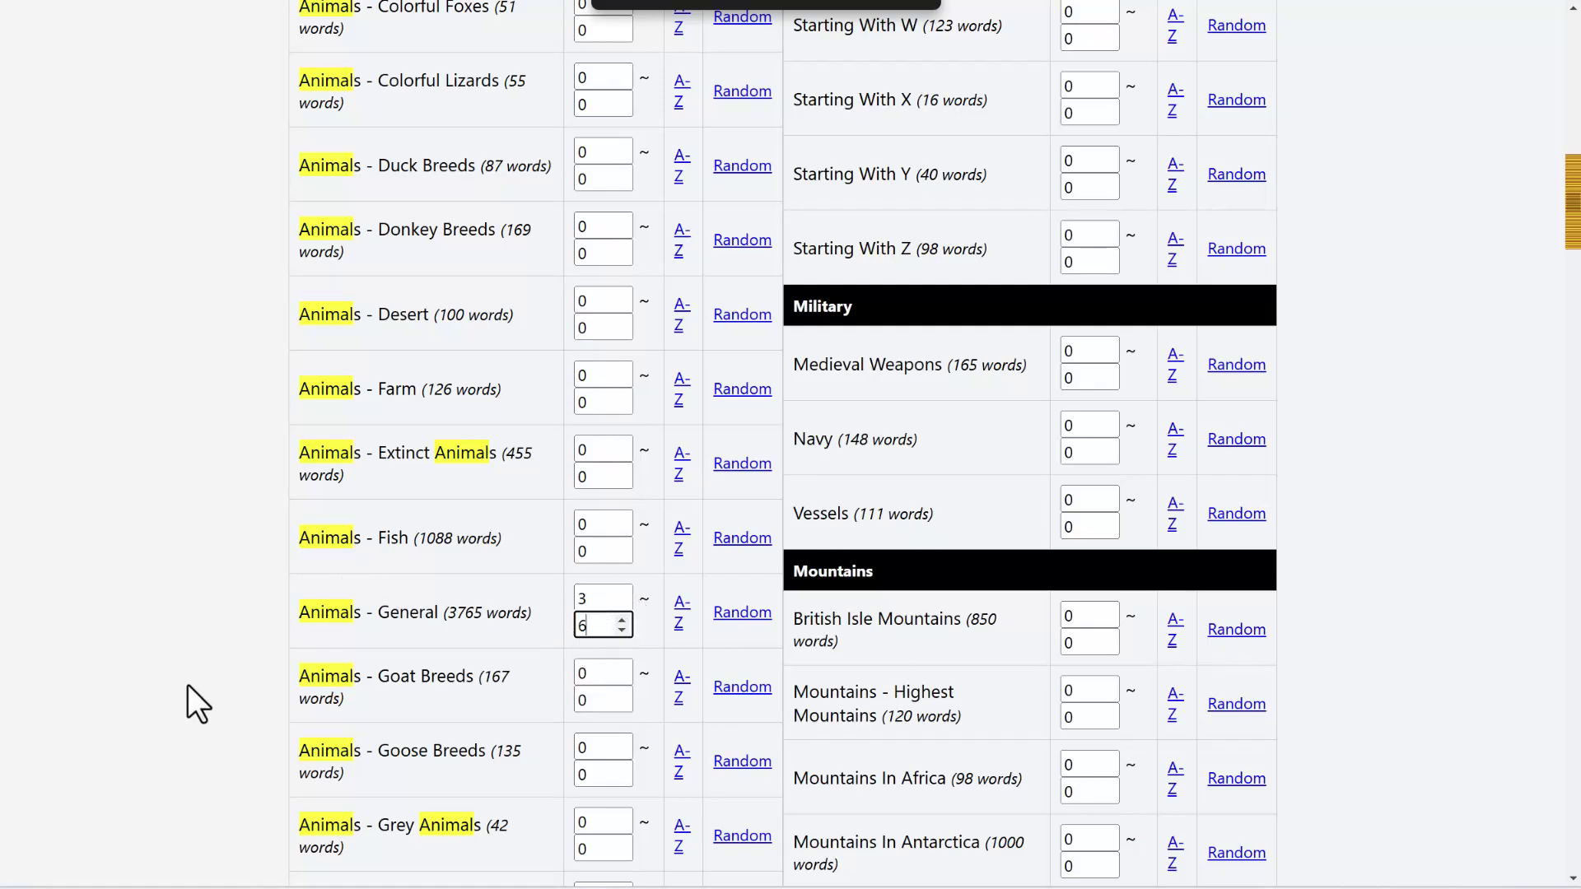
Step: Generate the Animals - General word list in random order and open the Edit File page
{"action": "left_click", "coordinate": [745, 620]}
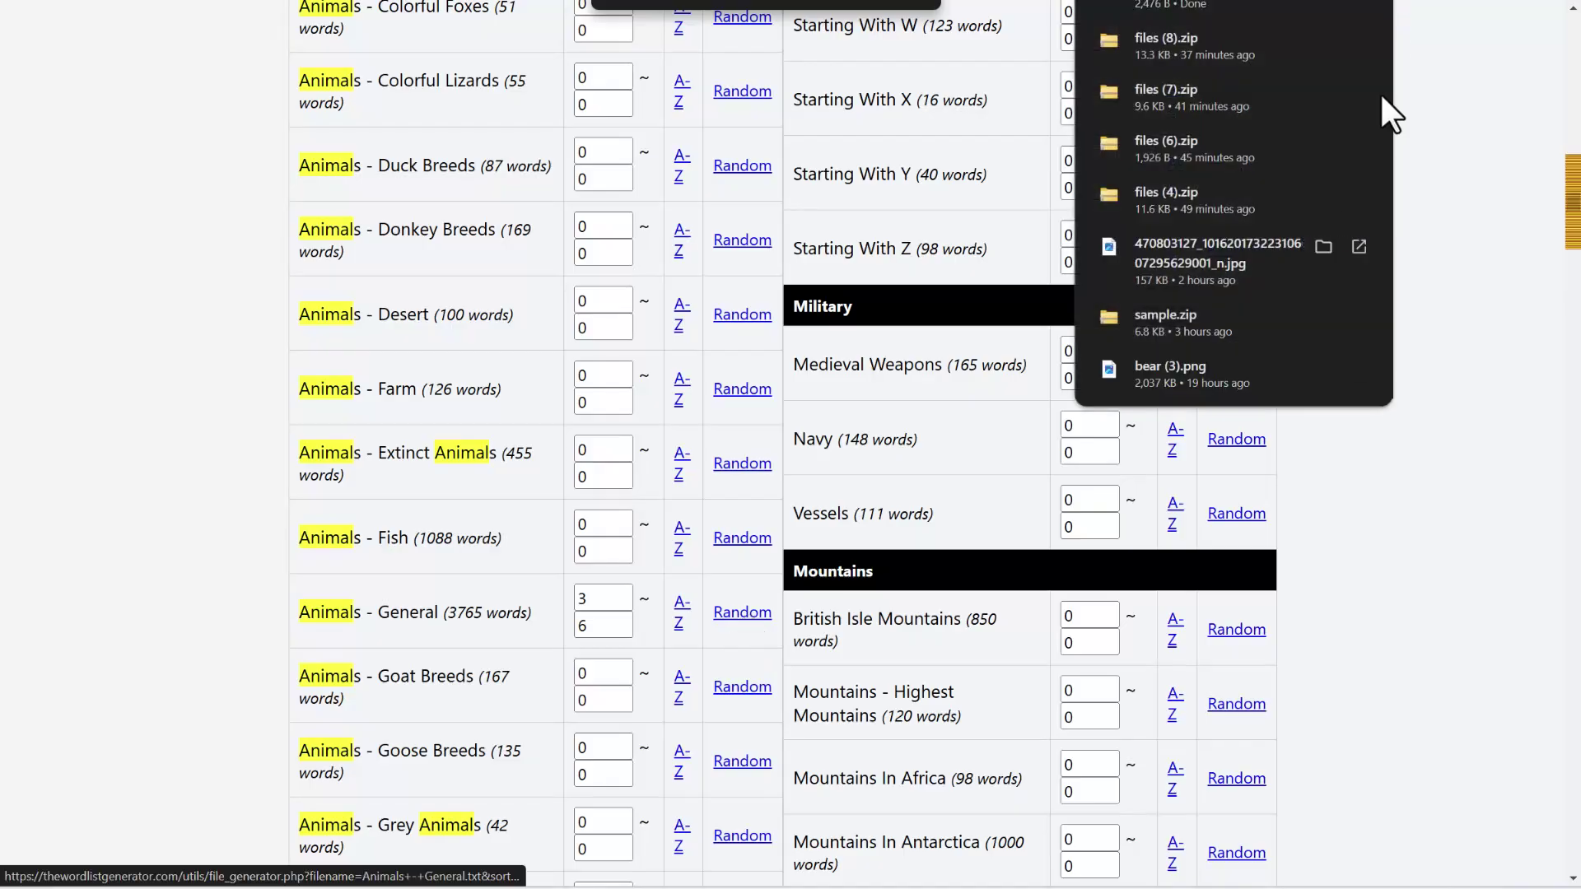
{"action": "left_click", "coordinate": [1474, 149]}
{"action": "scroll", "coordinate": [1194, 239], "scroll_direction": "up", "scroll_amount": 15}
{"action": "scroll", "coordinate": [1202, 235], "scroll_direction": "up", "scroll_amount": 20}
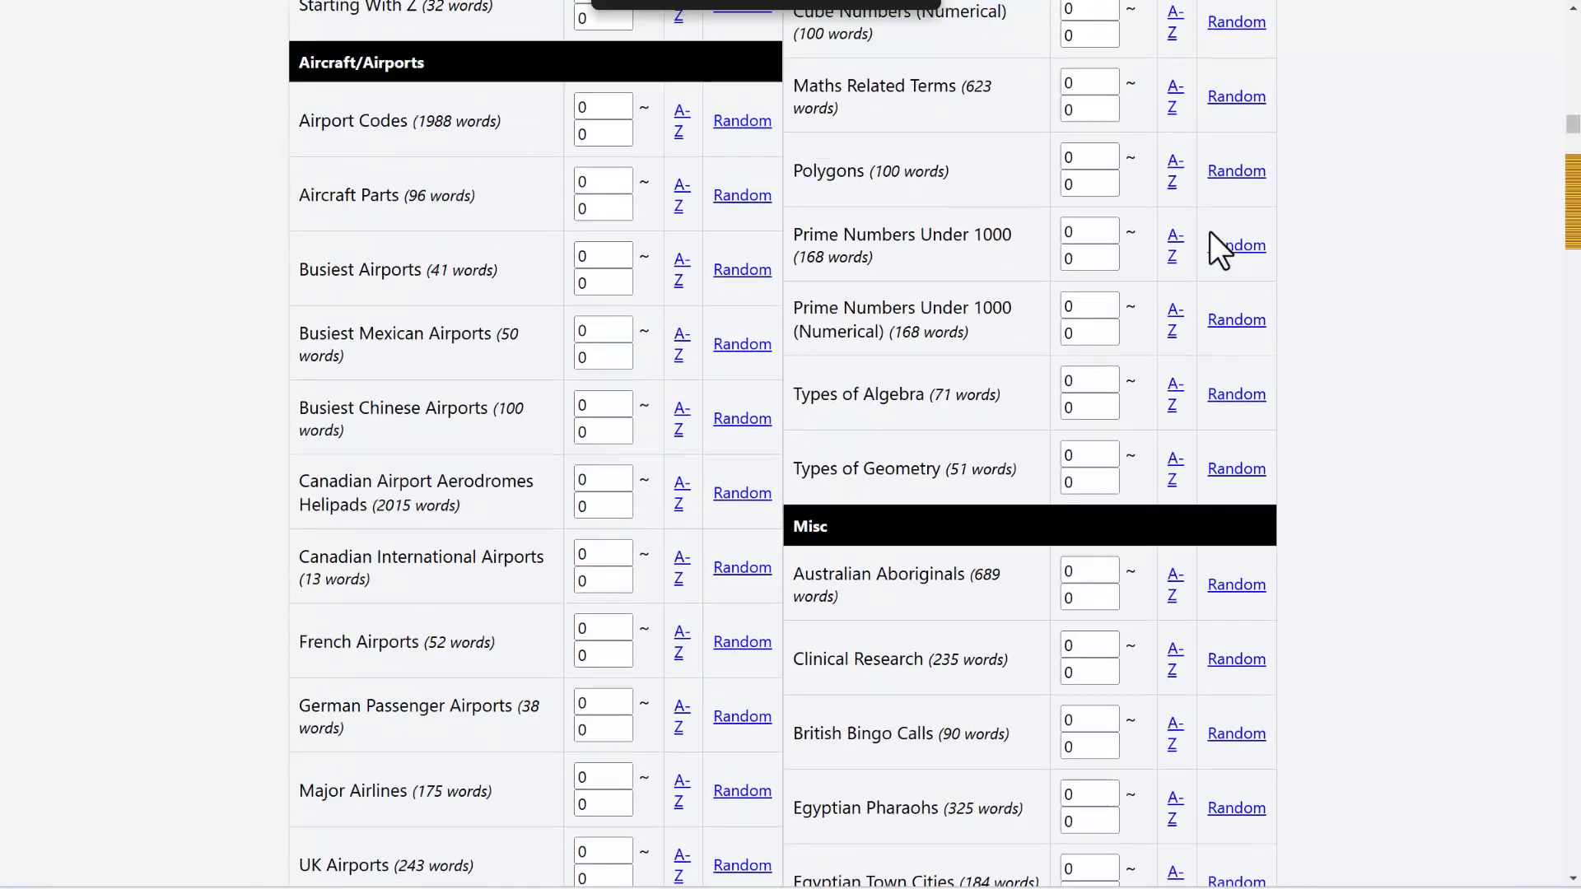
{"action": "scroll", "coordinate": [1211, 232], "scroll_direction": "up", "scroll_amount": 20}
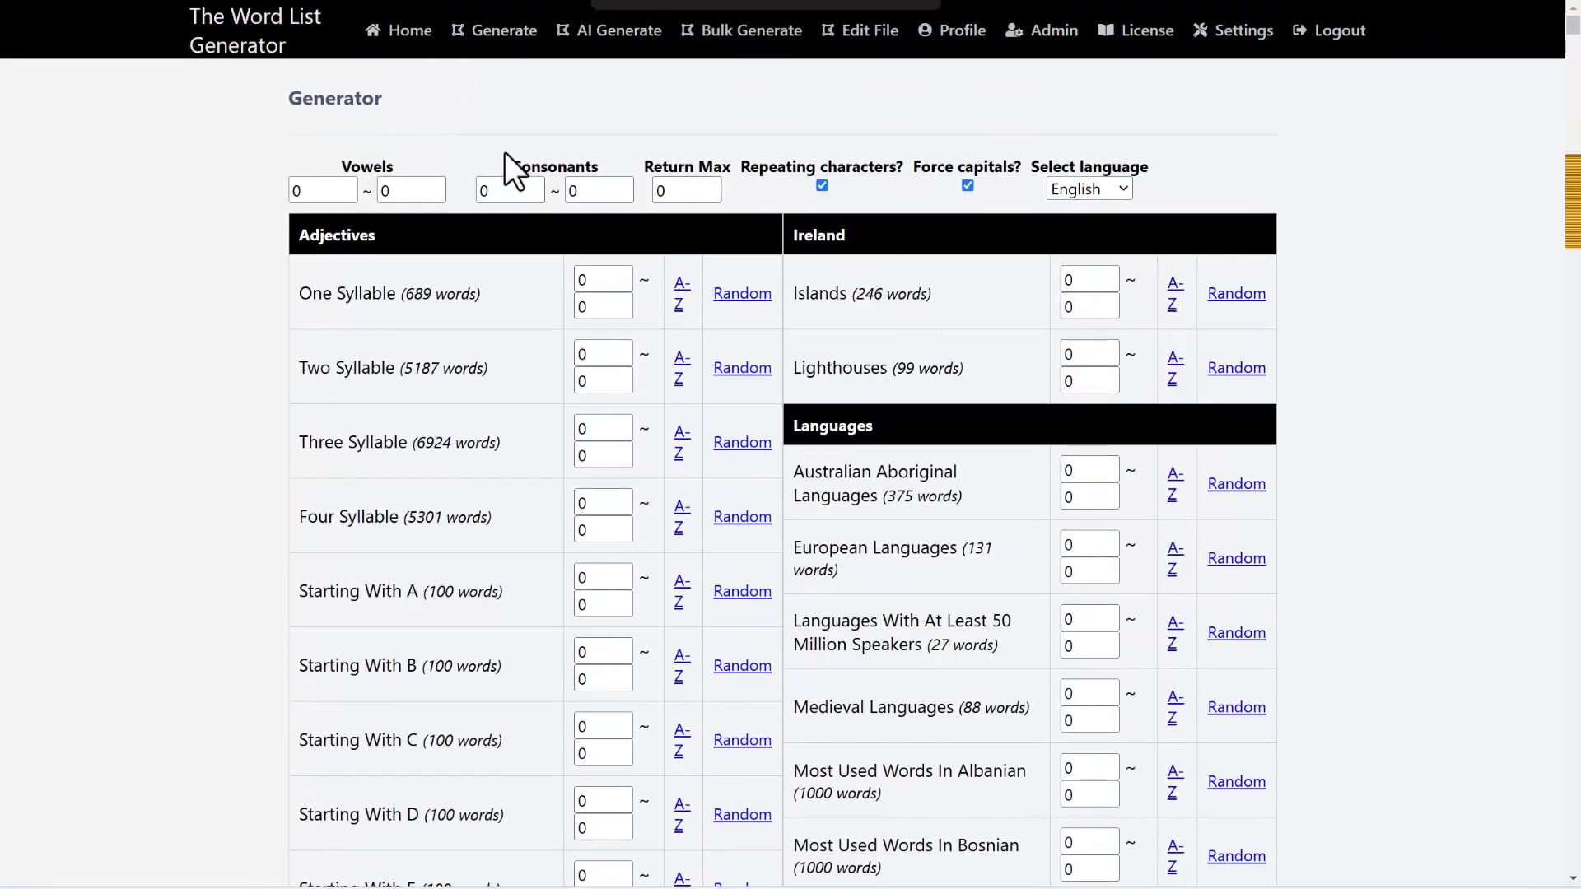
{"action": "left_click", "coordinate": [861, 31]}
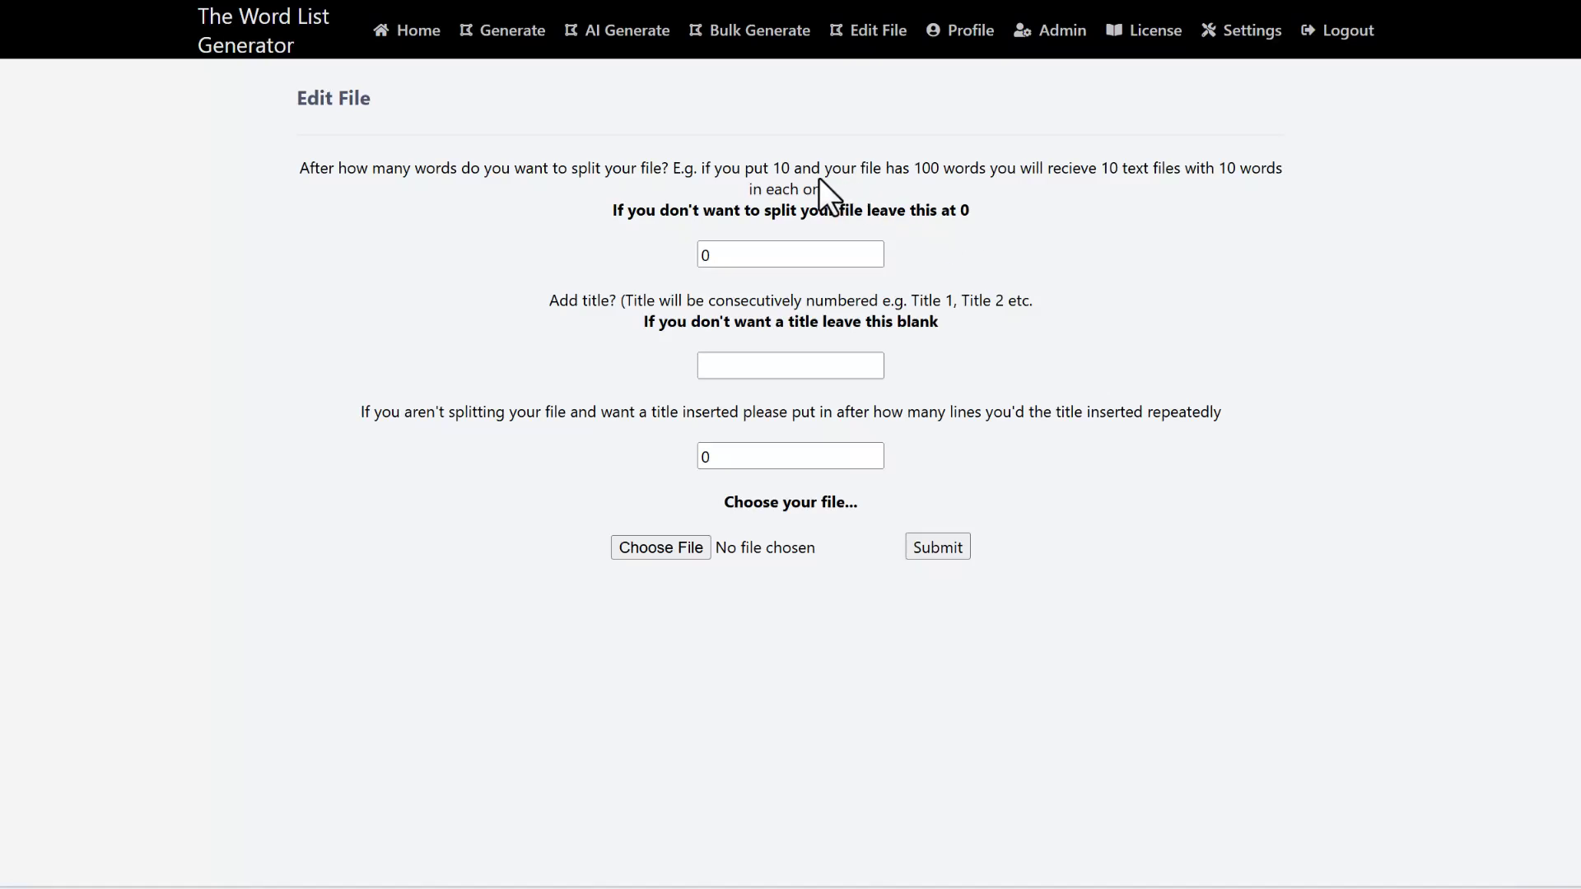
Step: Set the file title to "Title: Animals" and split the file after every 6 words
{"action": "left_click", "coordinate": [745, 364]}
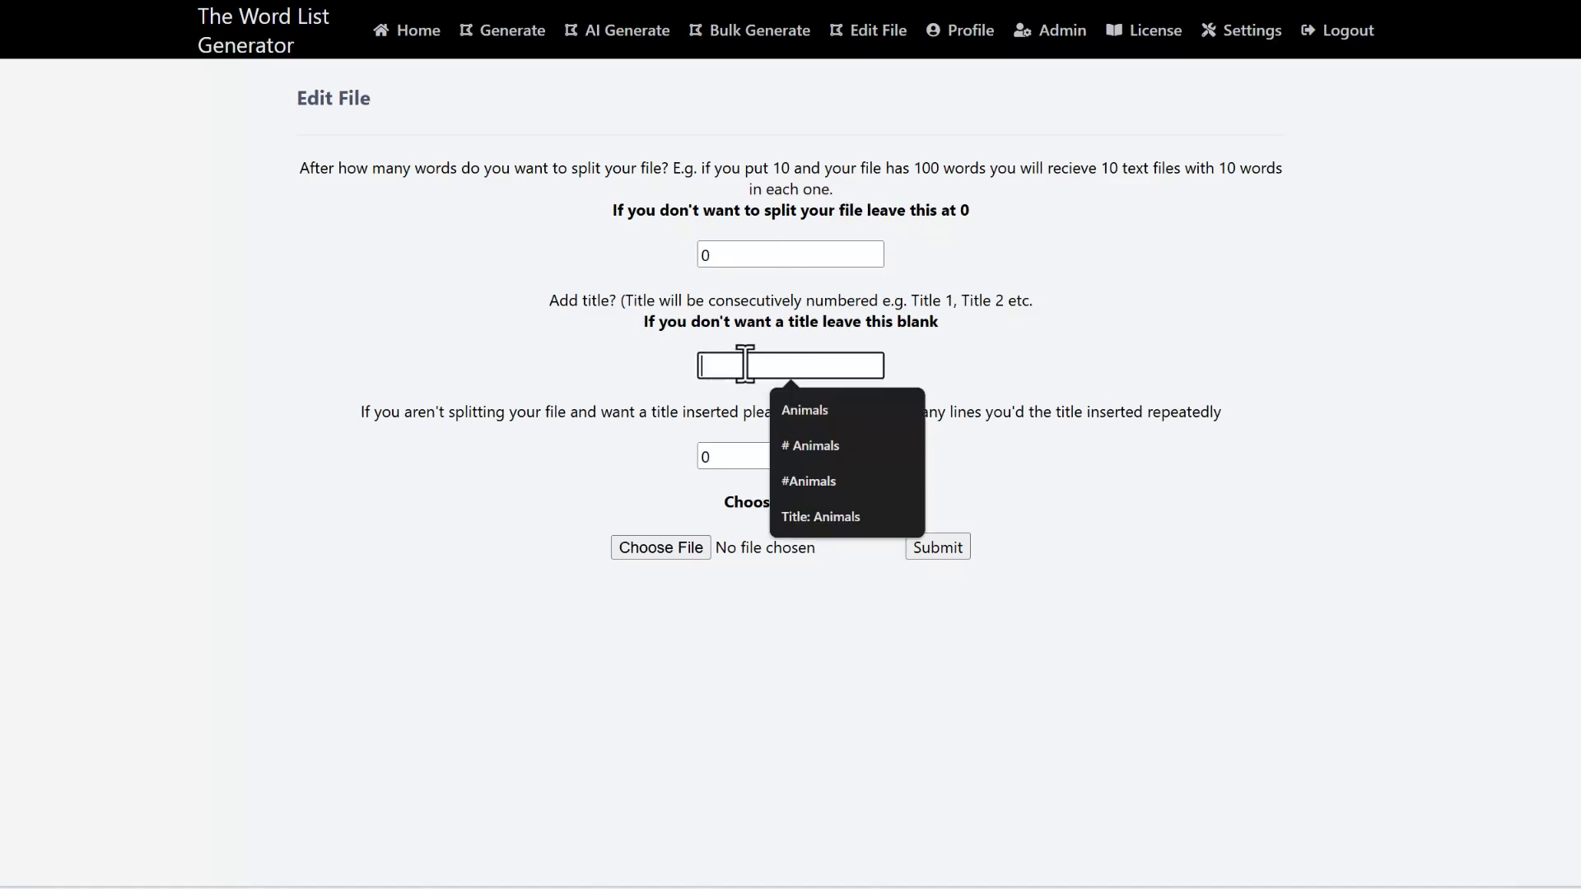
{"action": "type", "text": "Title"}
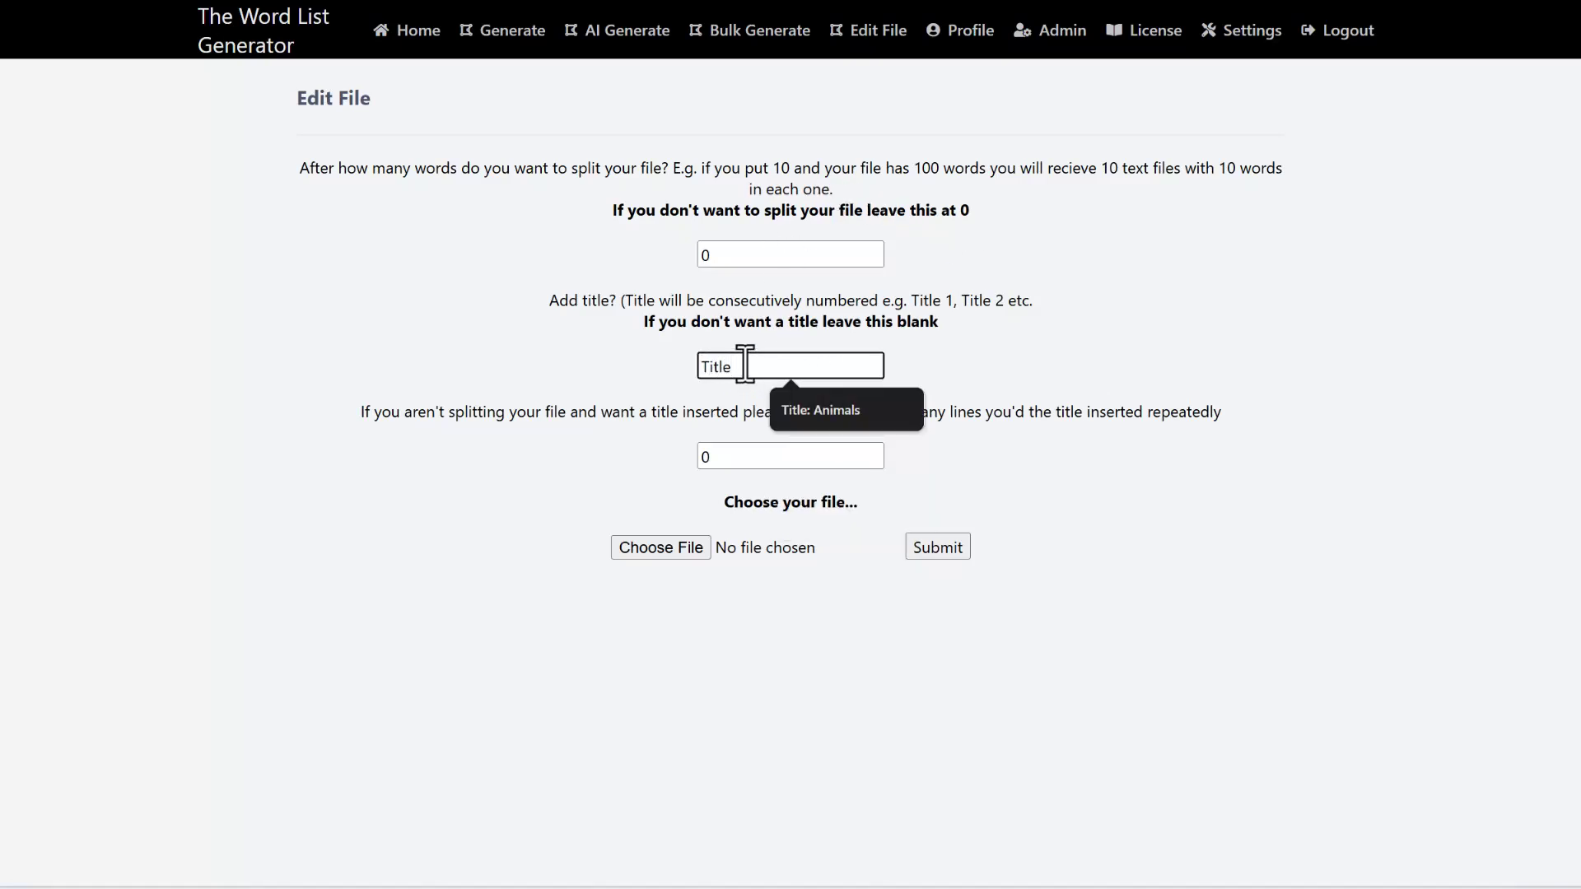
{"action": "type", "text": ": Animals"}
{"action": "left_click", "coordinate": [824, 408]}
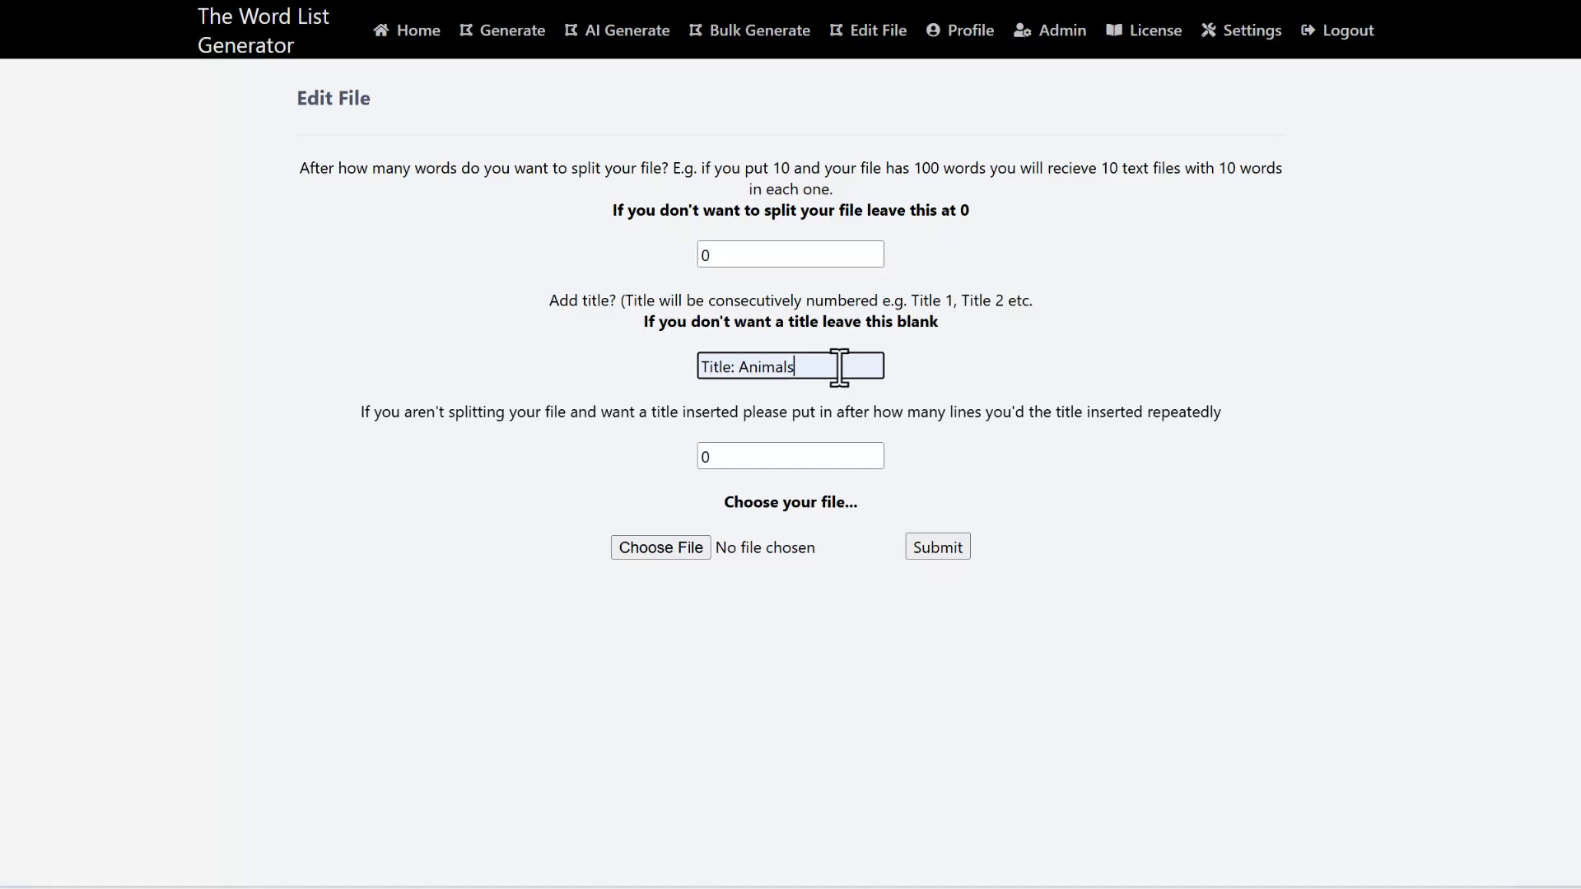
{"action": "key", "text": "shift+Tab"}
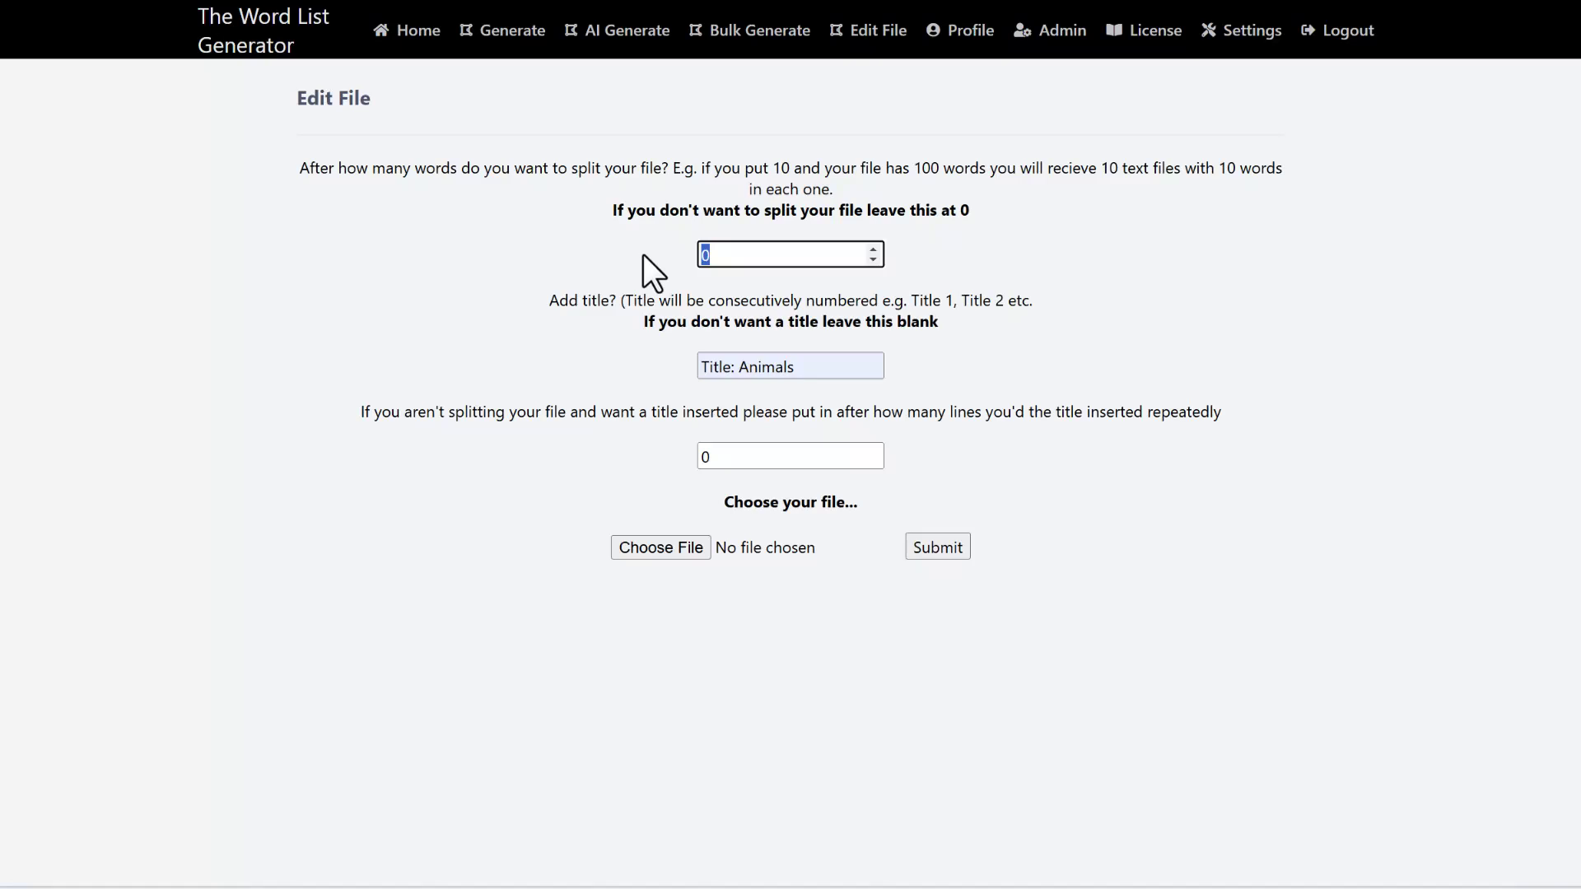
{"action": "type", "text": "6"}
Step: Choose "Animals - General_random_EN (4).txt" from Downloads as the file to split and submit it
{"action": "left_click", "coordinate": [681, 545]}
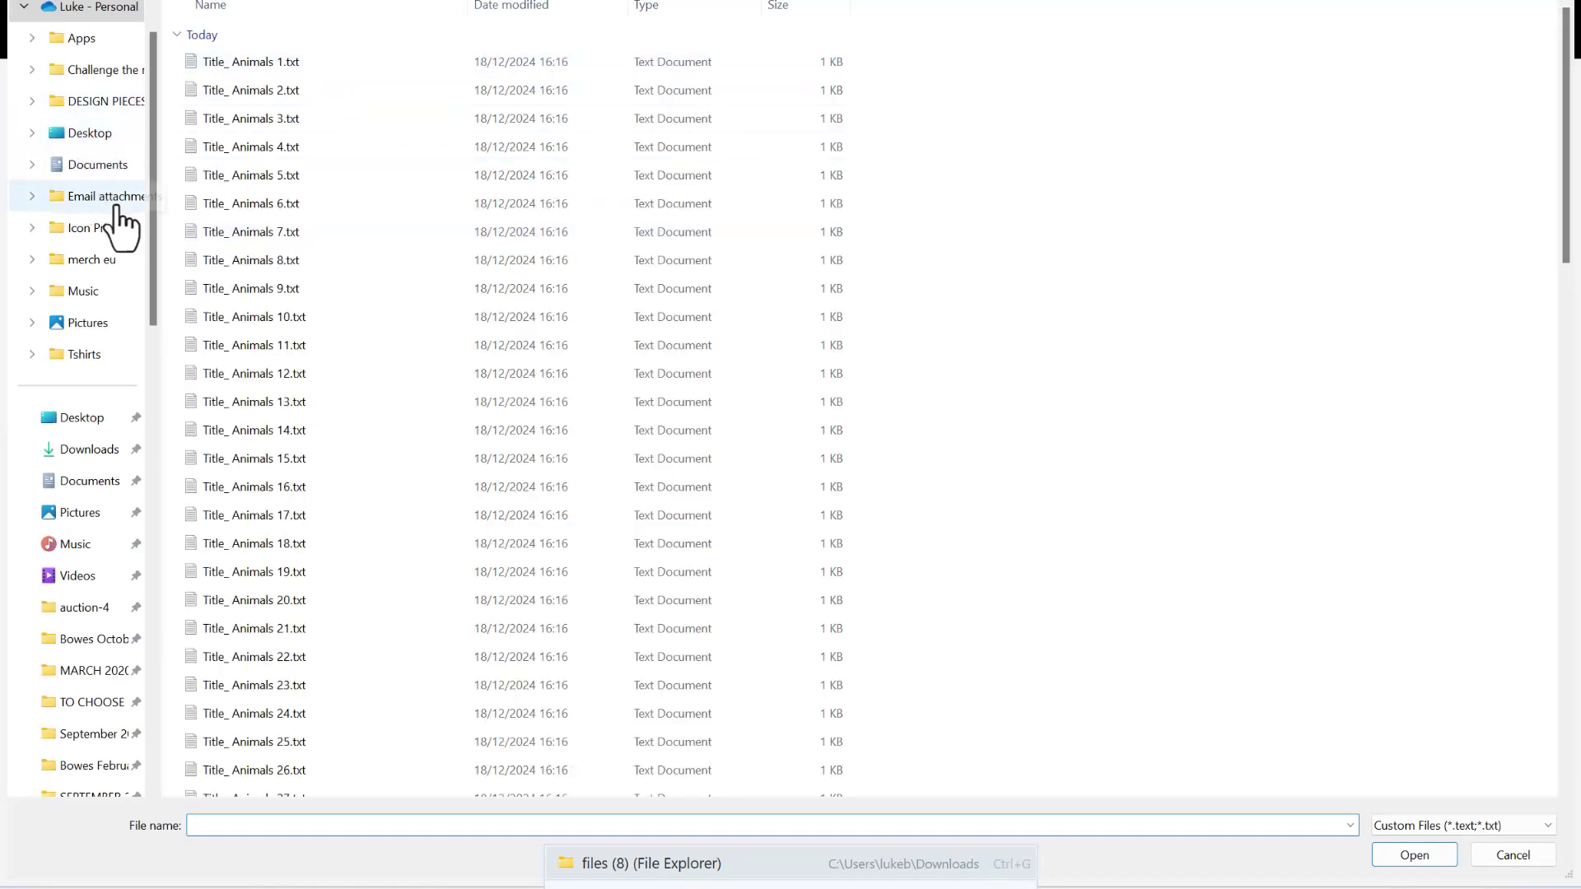
{"action": "left_click", "coordinate": [93, 450]}
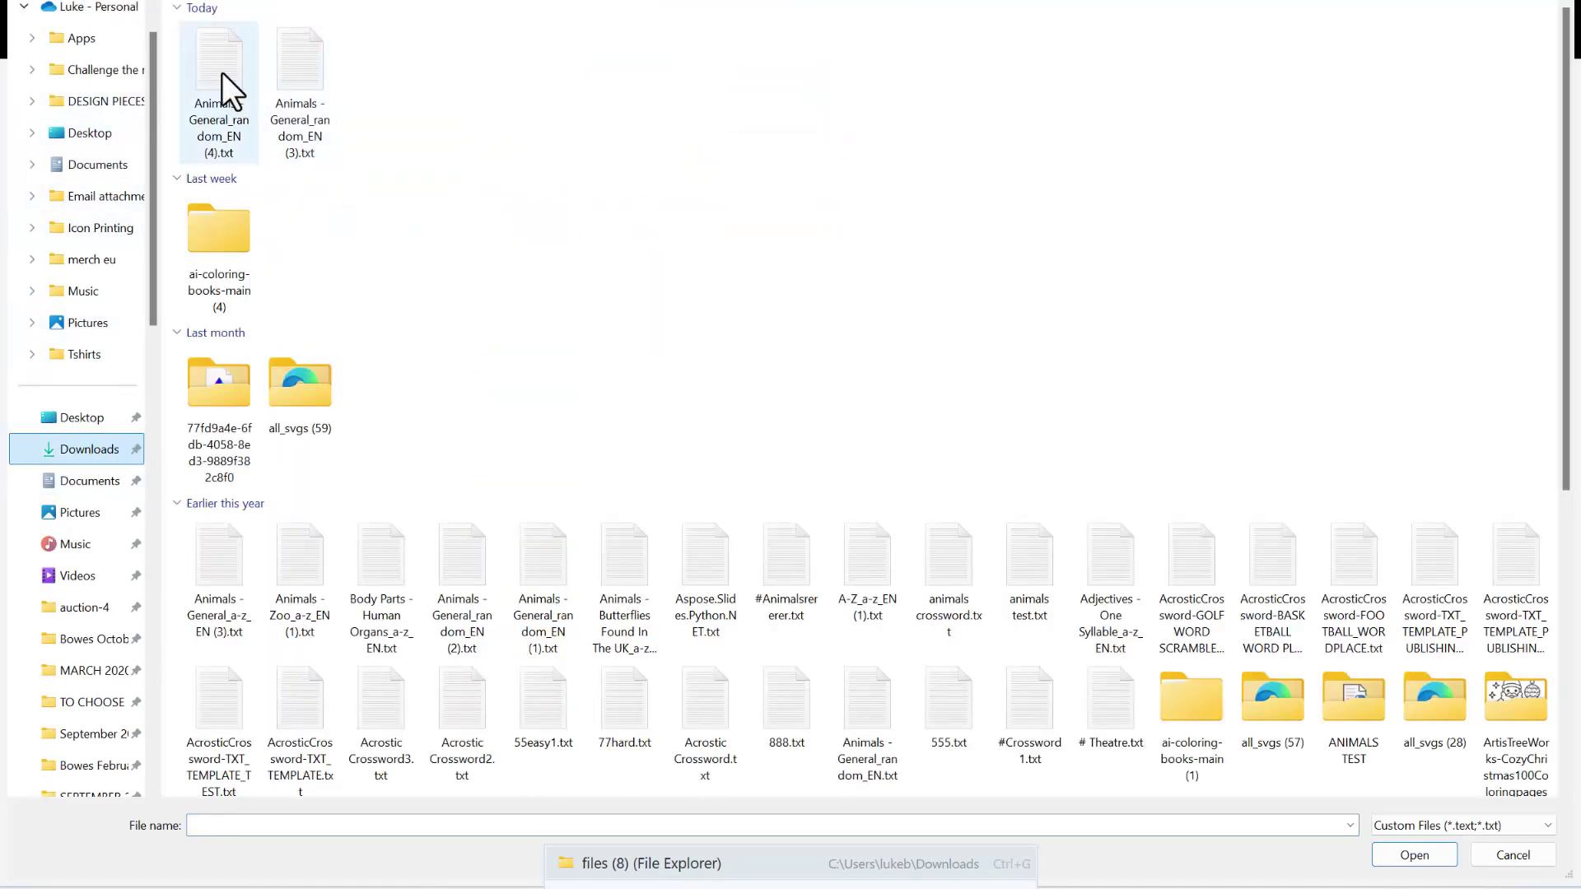
{"action": "left_click", "coordinate": [224, 74]}
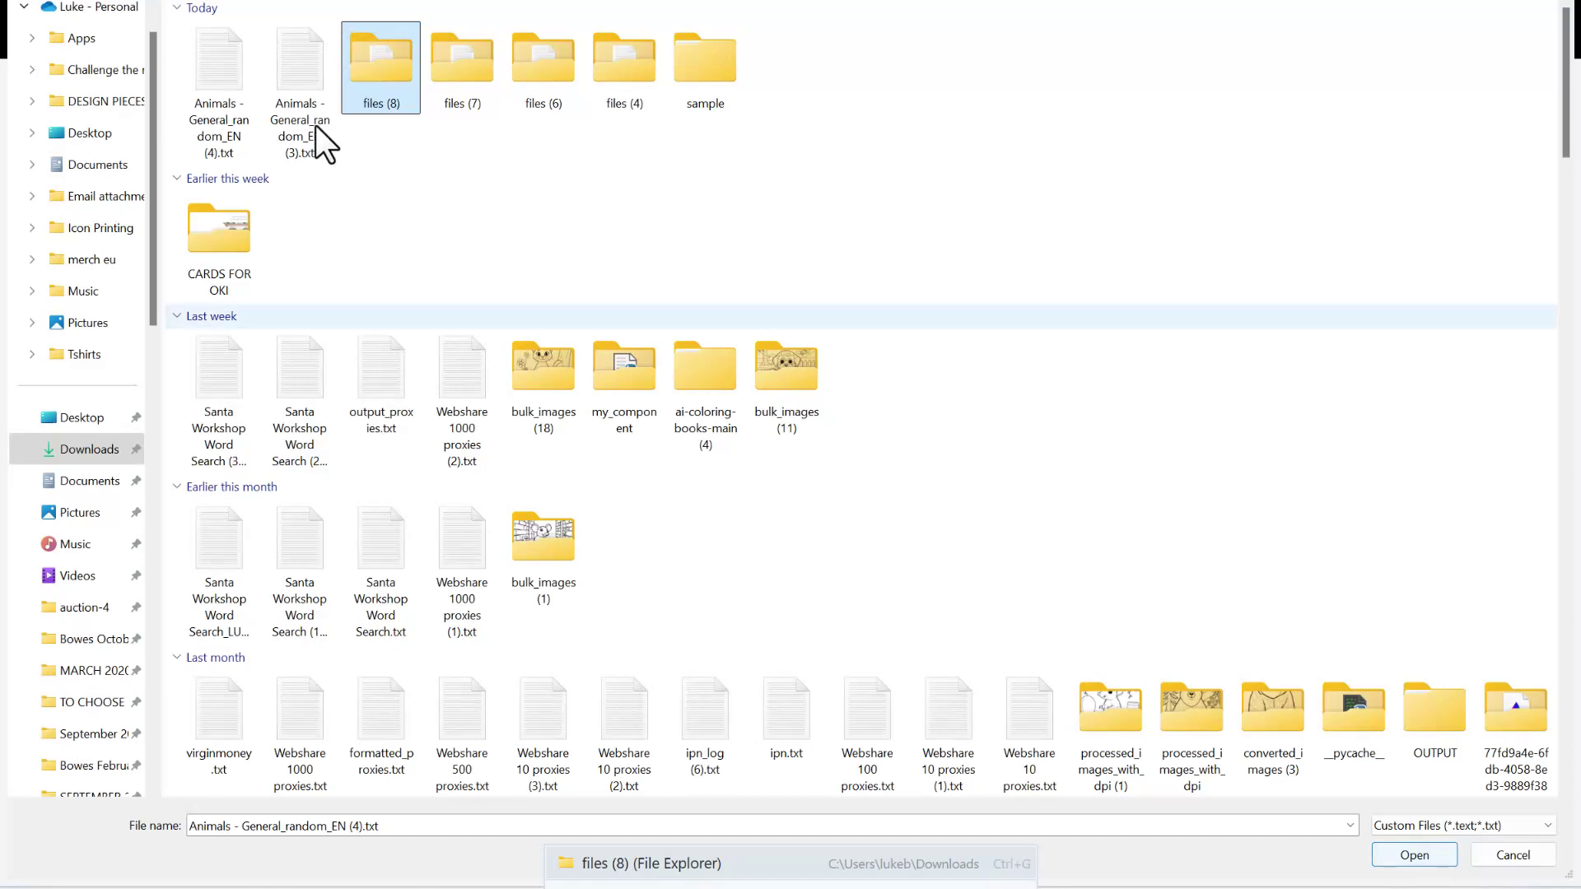
{"action": "left_click", "coordinate": [1418, 855]}
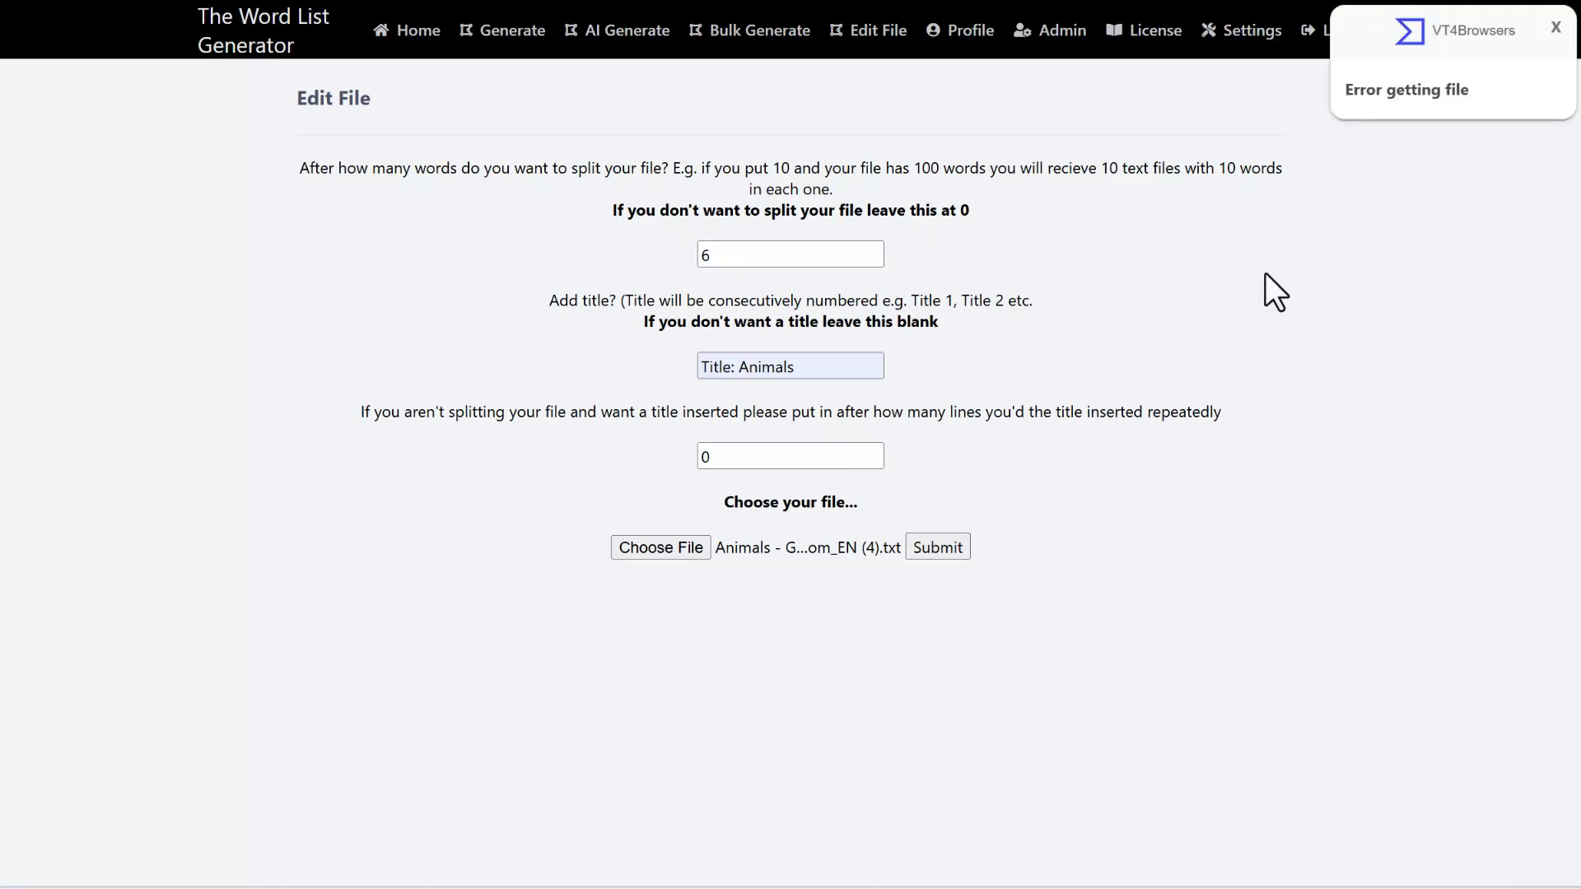
Step: Show the downloaded files (9).zip in the Downloads folder and extract it to its own folder
{"action": "left_click", "coordinate": [1376, 1]}
{"action": "left_click", "coordinate": [1310, 10]}
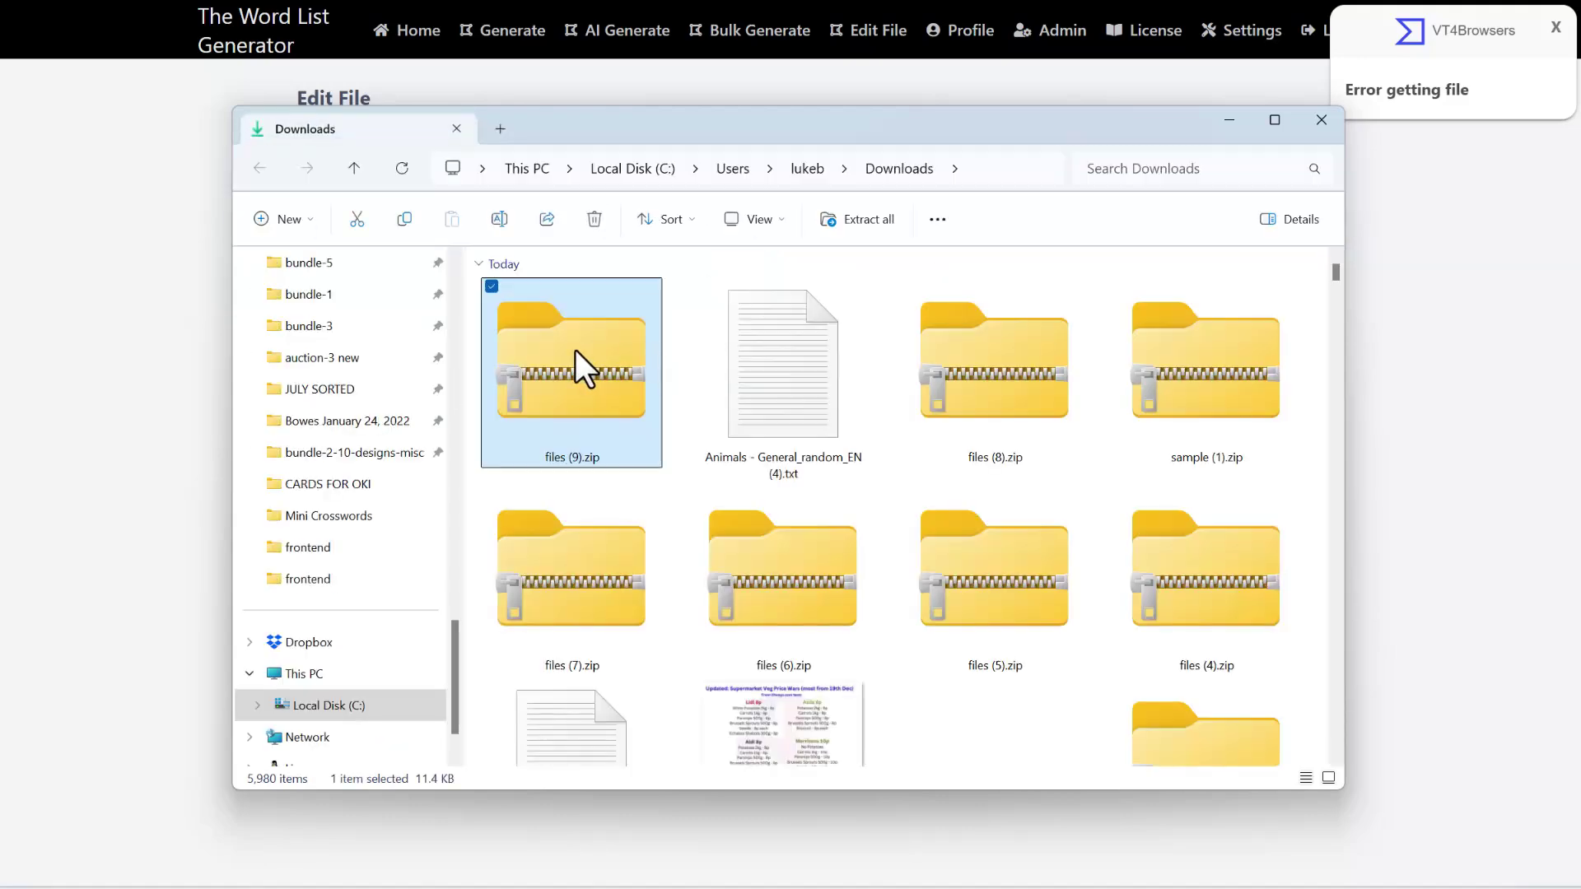
{"action": "right_click", "coordinate": [576, 349]}
{"action": "mouse_move", "coordinate": [797, 759]}
{"action": "left_click", "coordinate": [939, 824]}
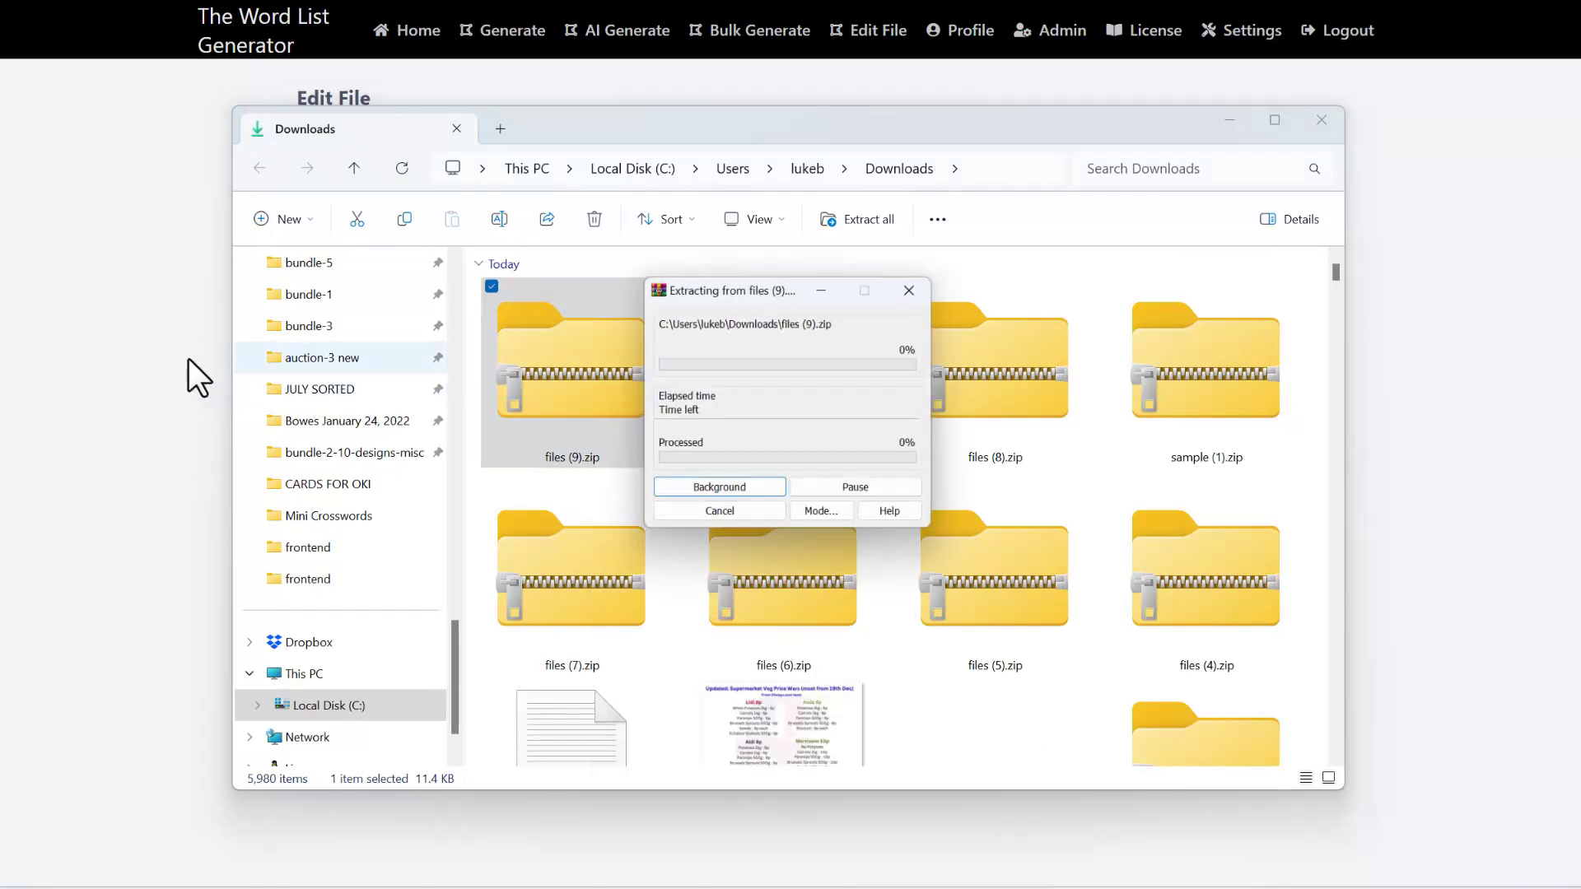
Step: Switch back to the Coloring Wordsearch app, replace the puzzle's word list with "Title_ Animals 1.txt" from the files (9) folder, and save it
{"action": "left_click", "coordinate": [135, 352]}
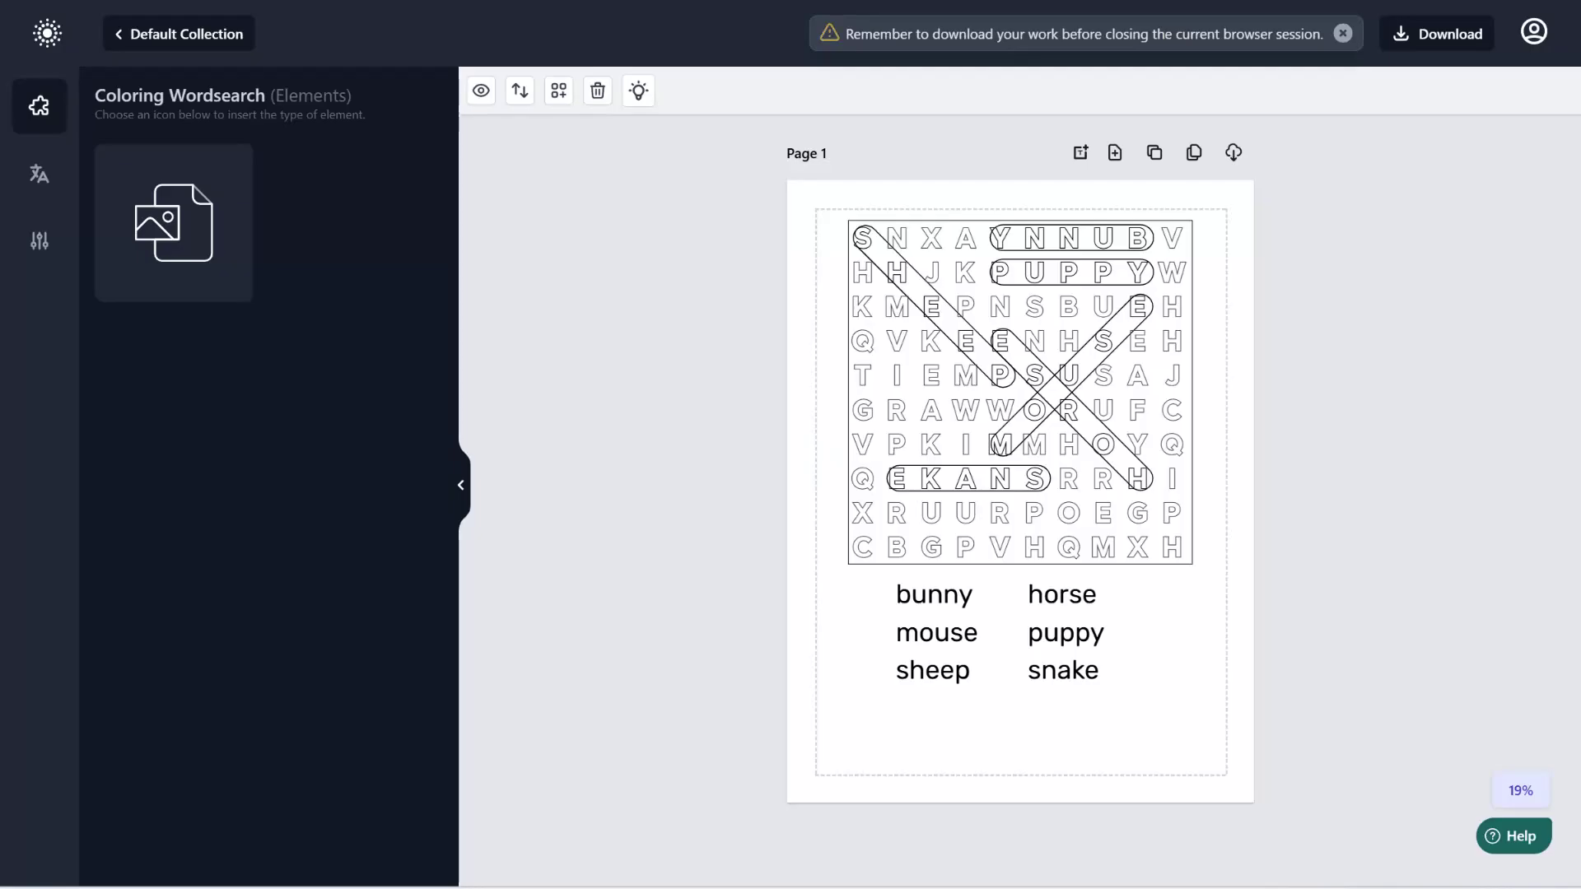
{"action": "left_click", "coordinate": [1180, 255]}
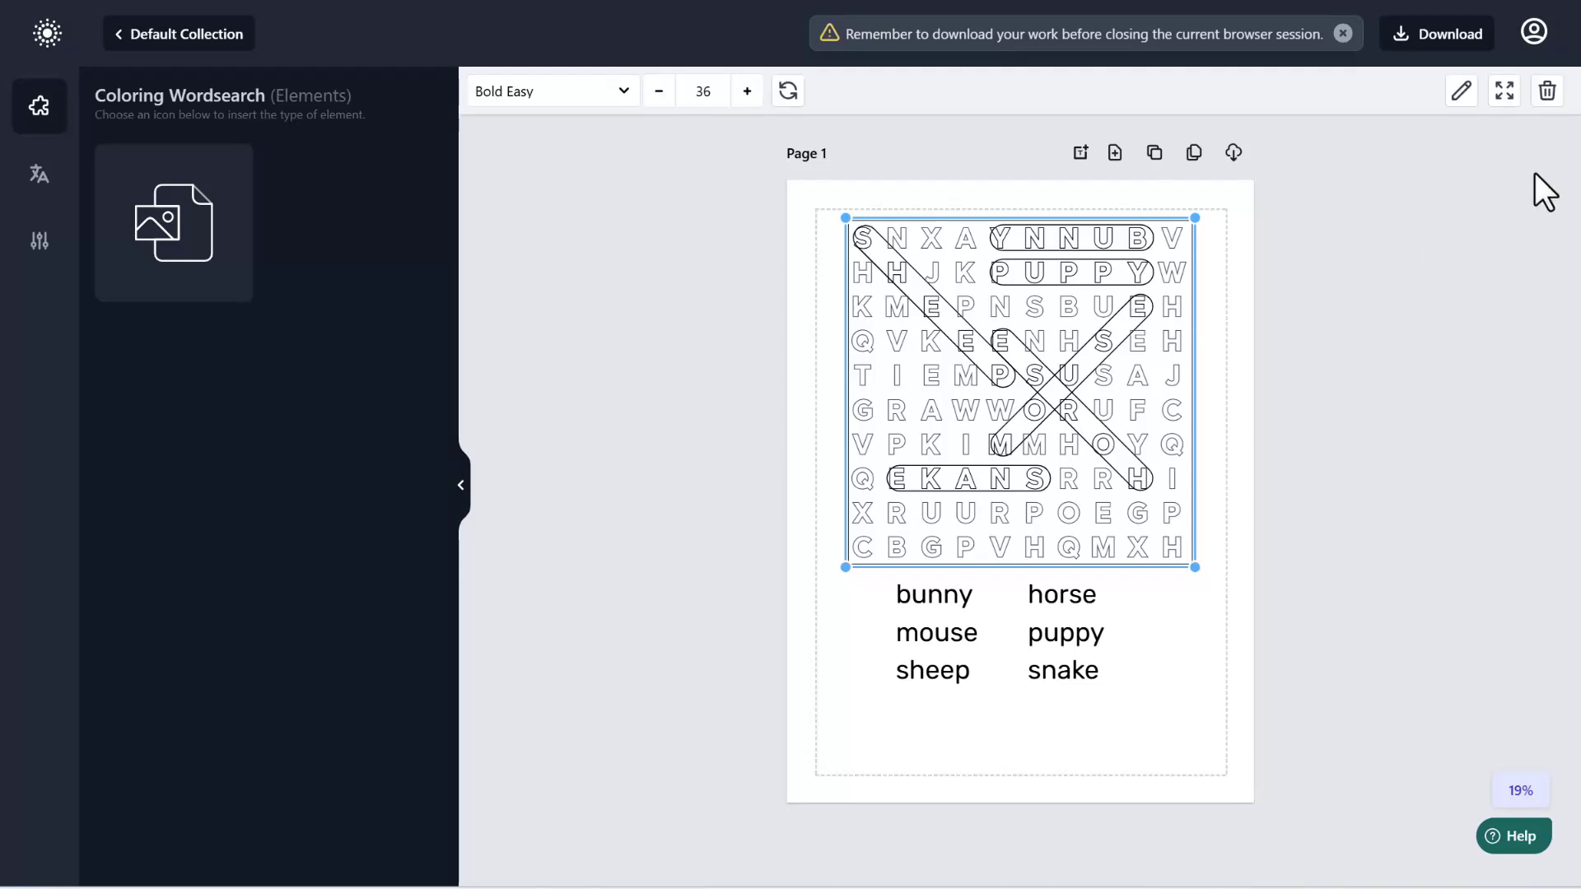
{"action": "left_click", "coordinate": [1463, 93]}
{"action": "left_click", "coordinate": [690, 338]}
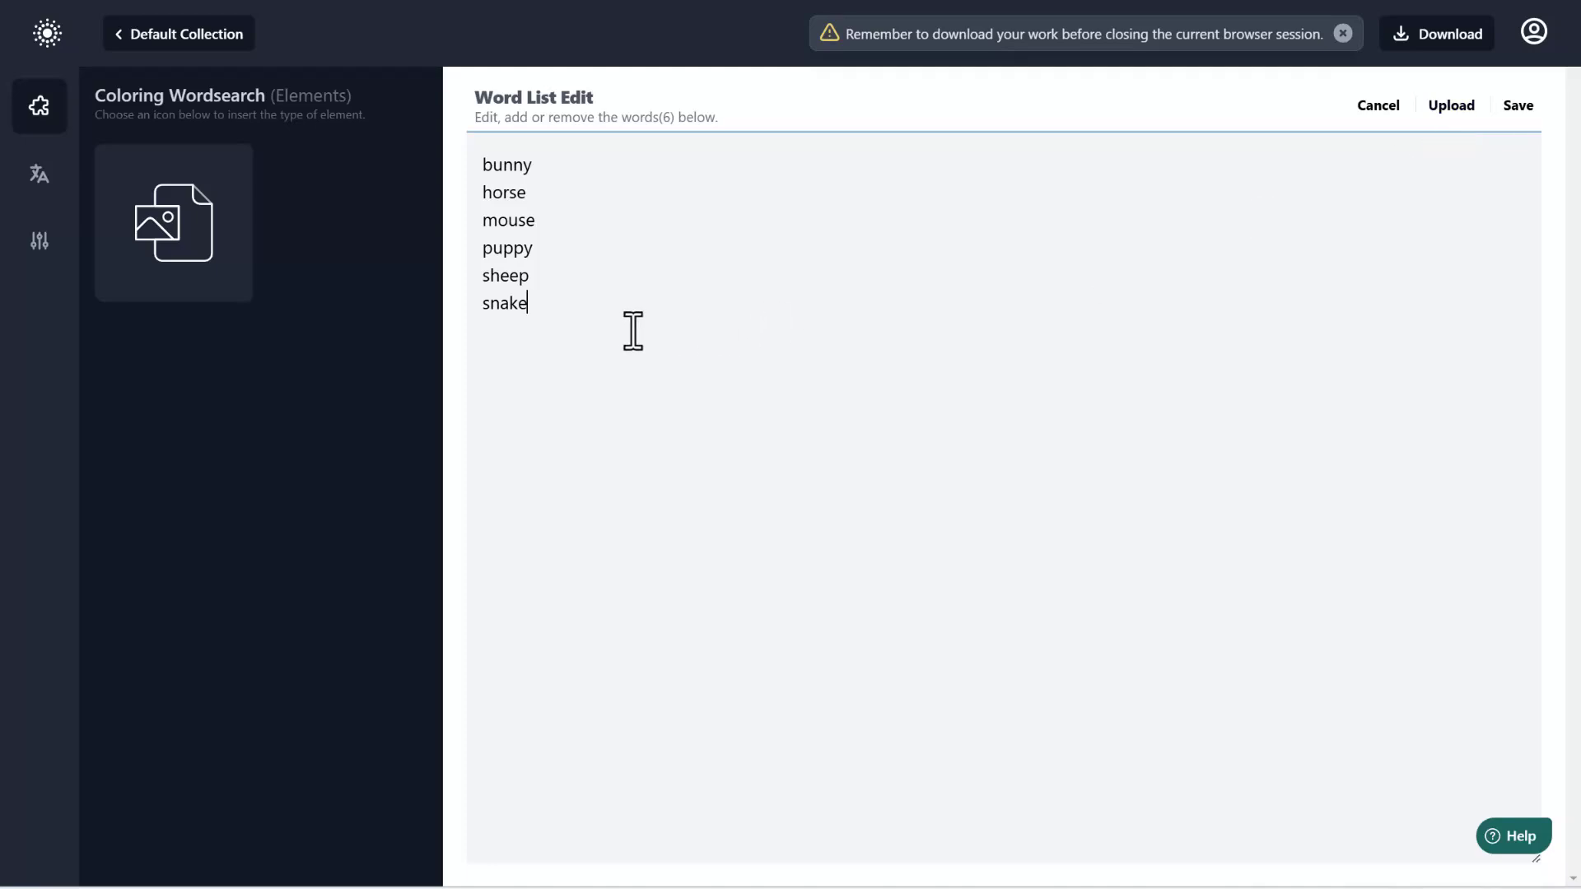
{"action": "left_click", "coordinate": [1452, 106]}
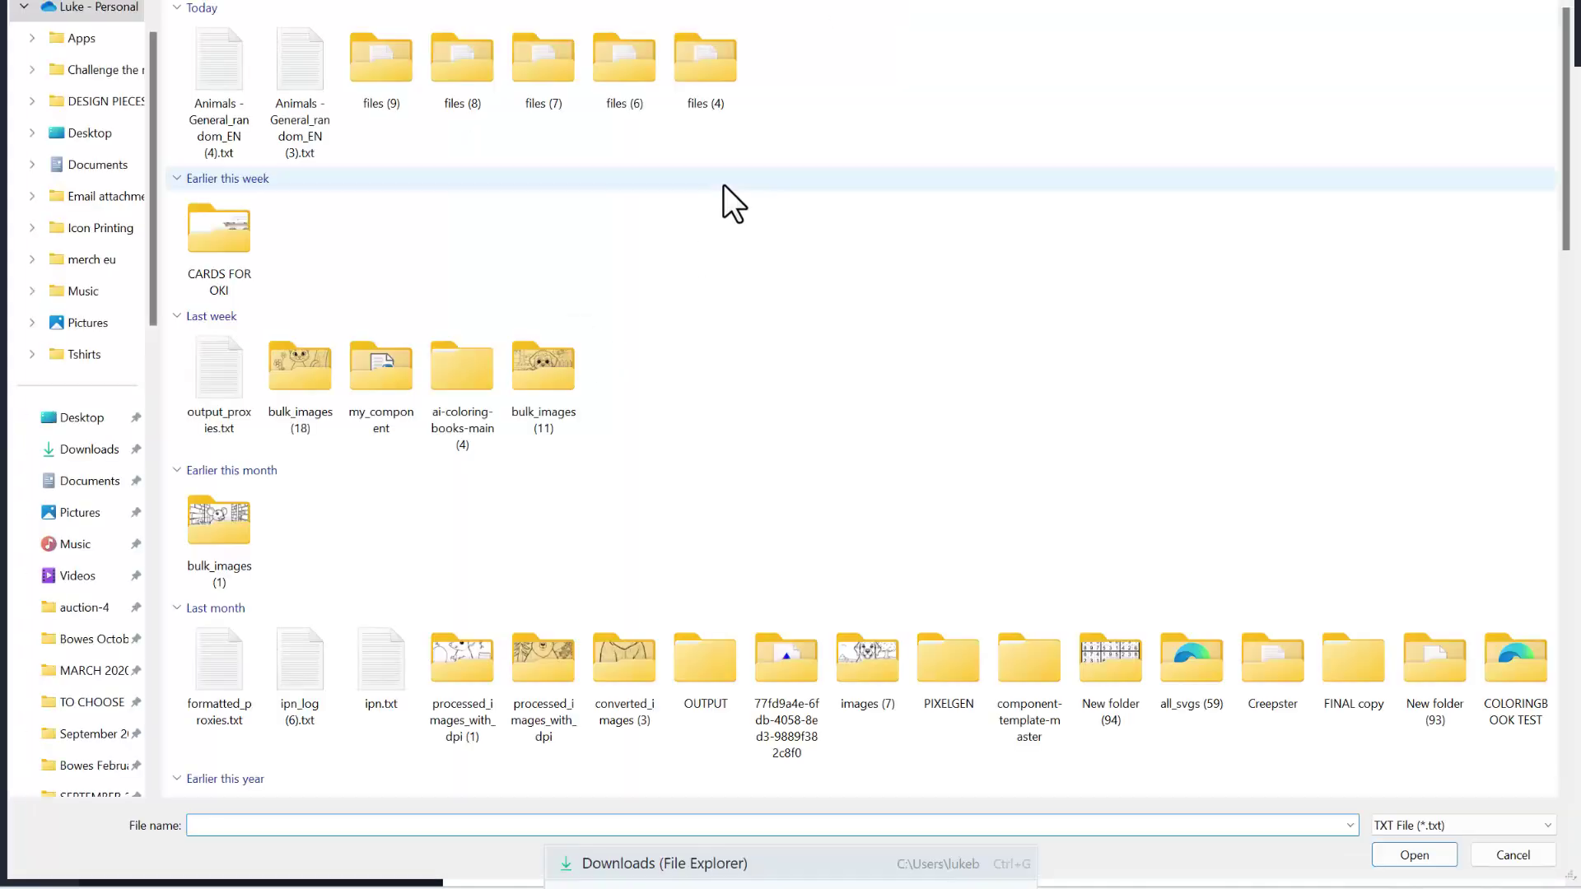
{"action": "double_click", "coordinate": [377, 74]}
{"action": "left_click", "coordinate": [381, 64]}
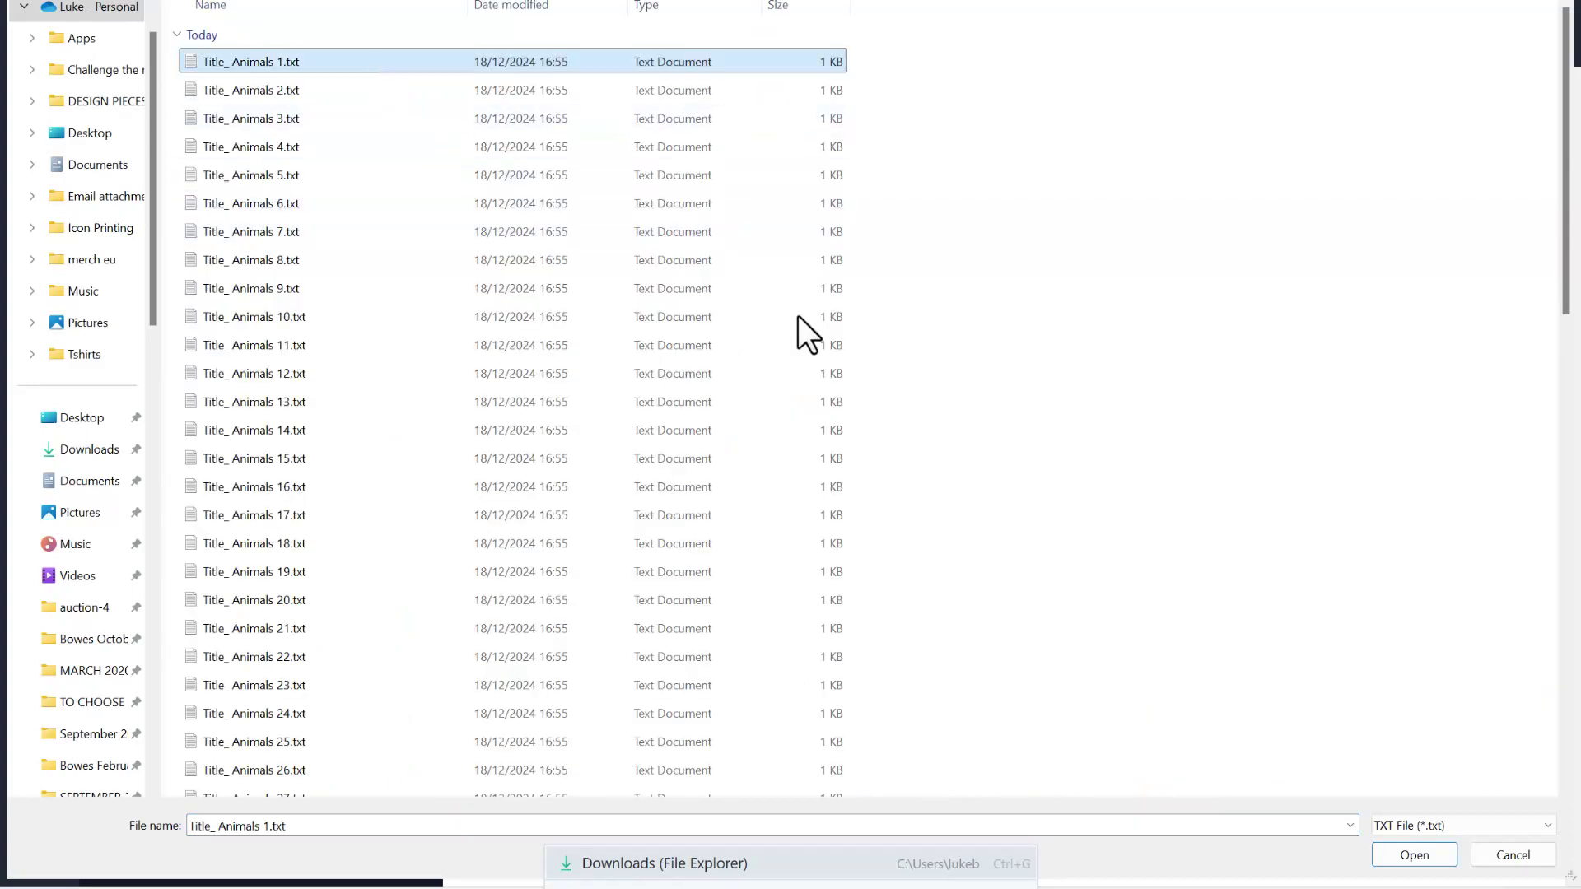
{"action": "left_click", "coordinate": [1438, 855]}
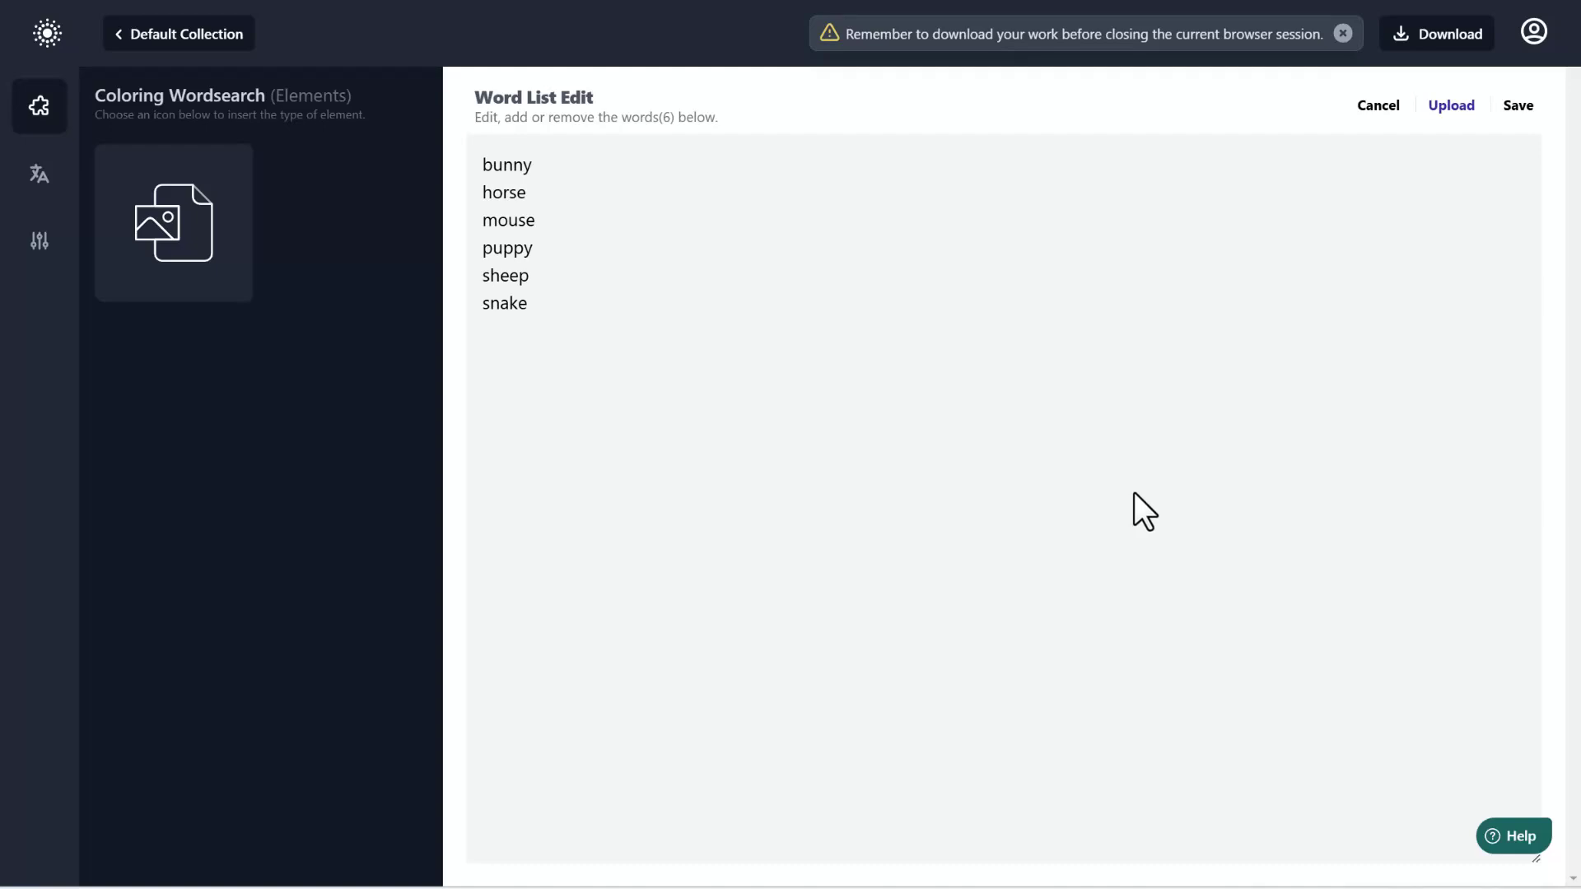
{"action": "left_click", "coordinate": [1518, 107]}
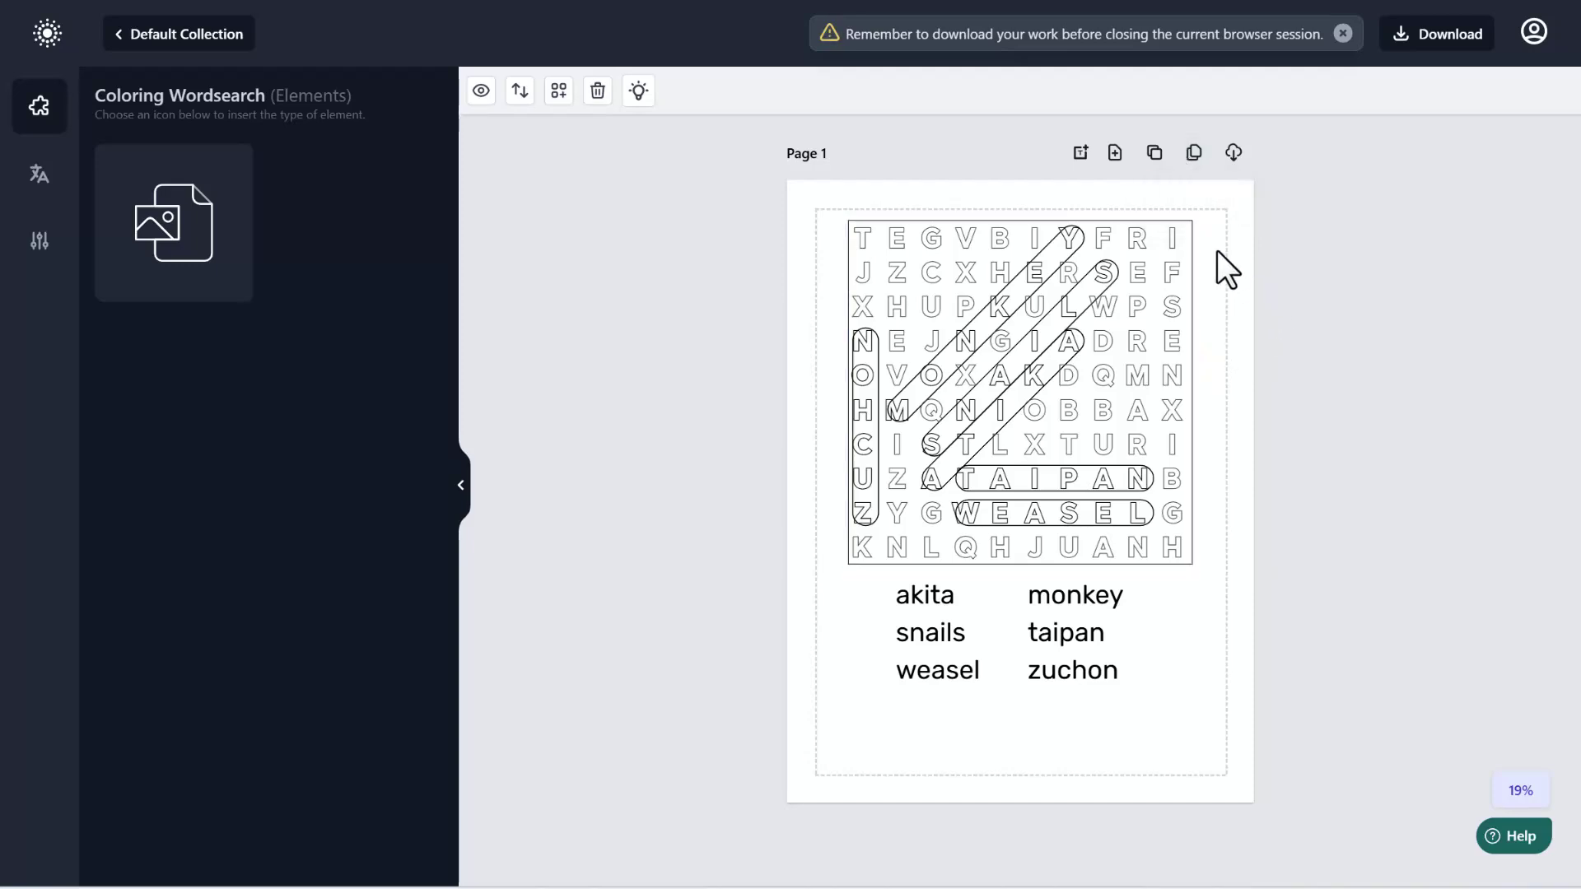
Step: Bulk clone the page as a Wordsearch Clone and load all the Title_ Animals text files as word lists
{"action": "left_click", "coordinate": [1195, 156]}
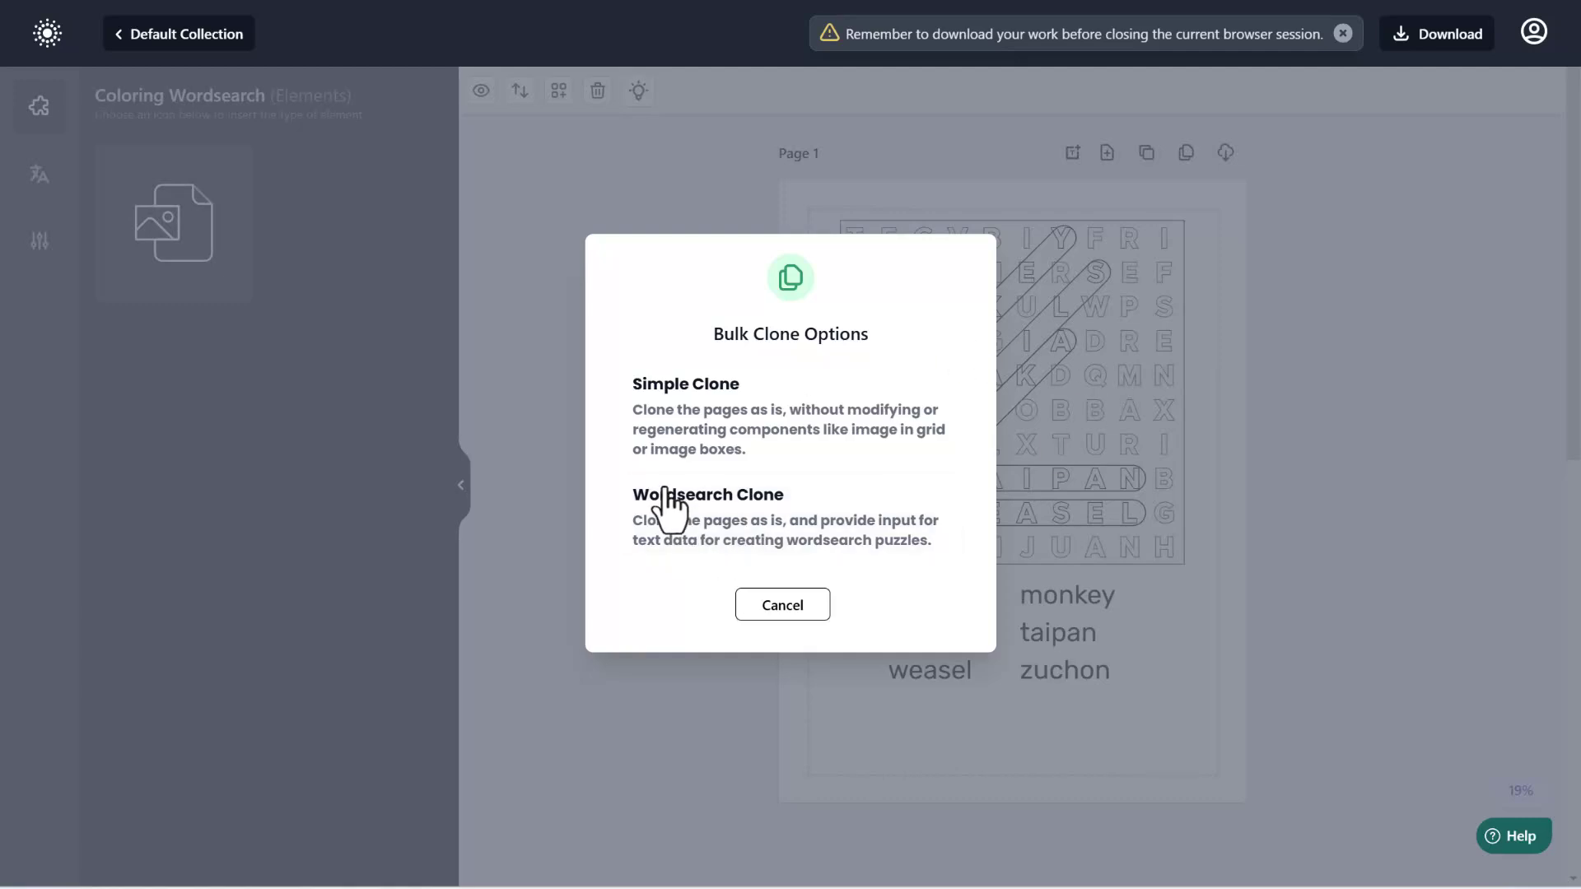
{"action": "left_click", "coordinate": [726, 531]}
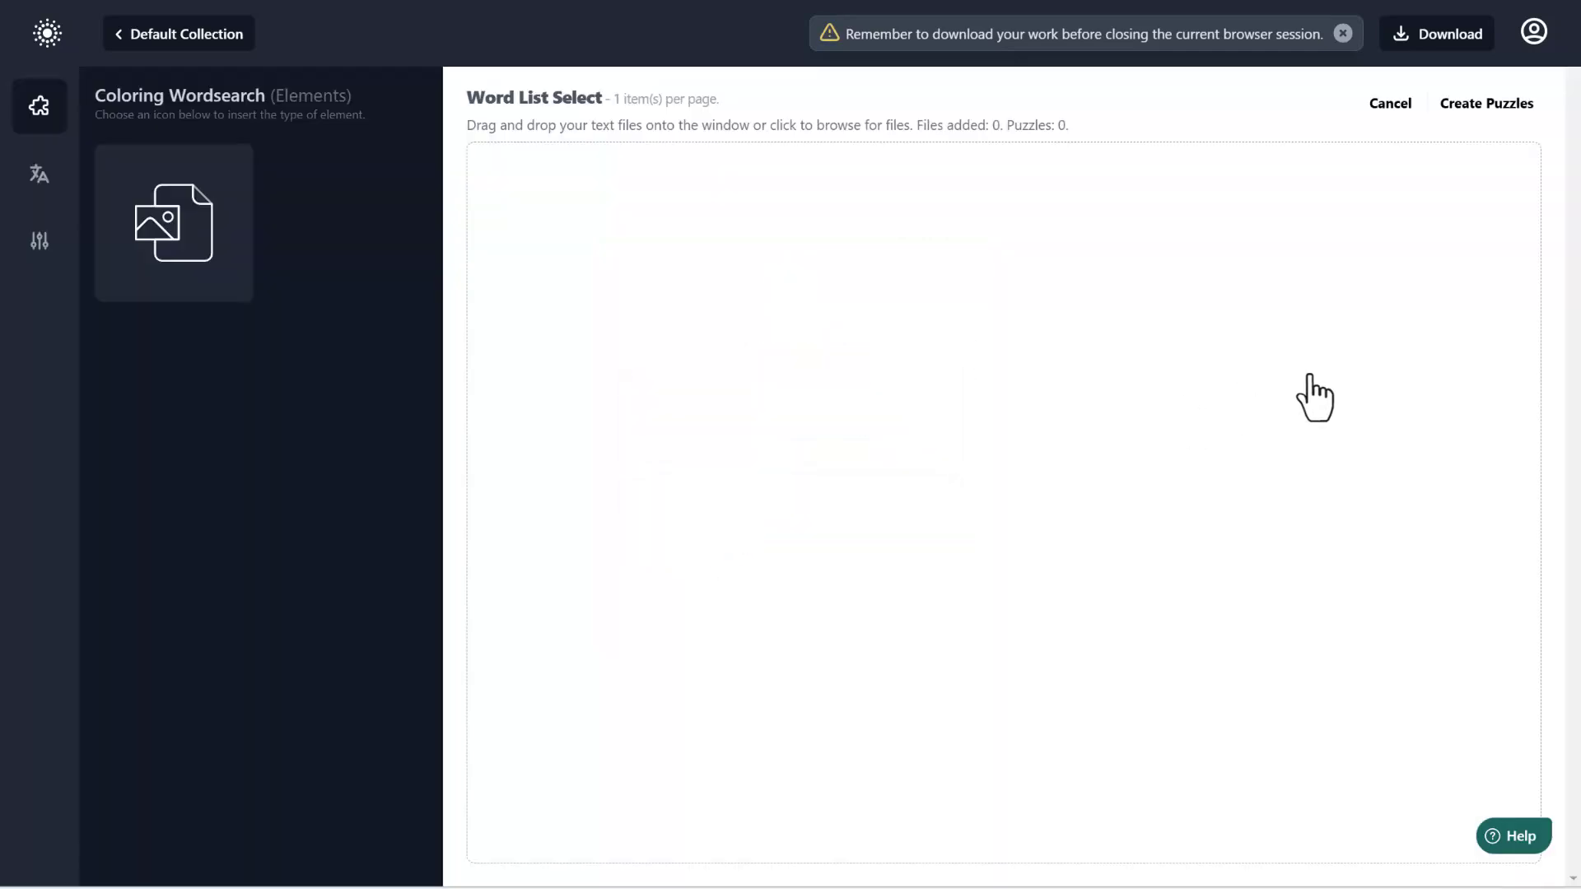
{"action": "left_click", "coordinate": [888, 299]}
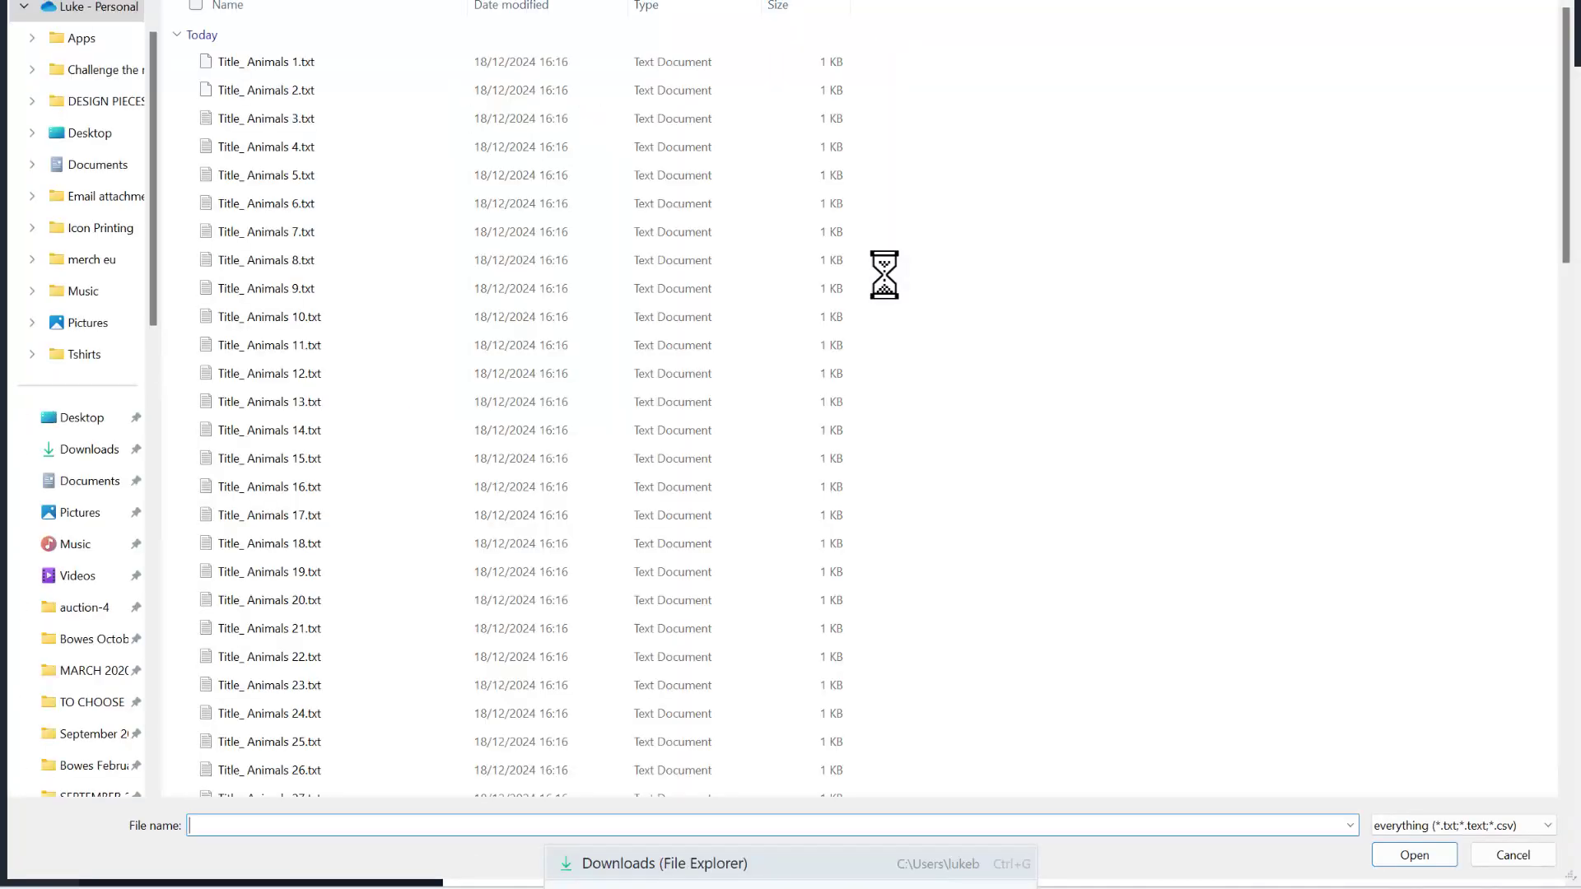
{"action": "left_click", "coordinate": [390, 56]}
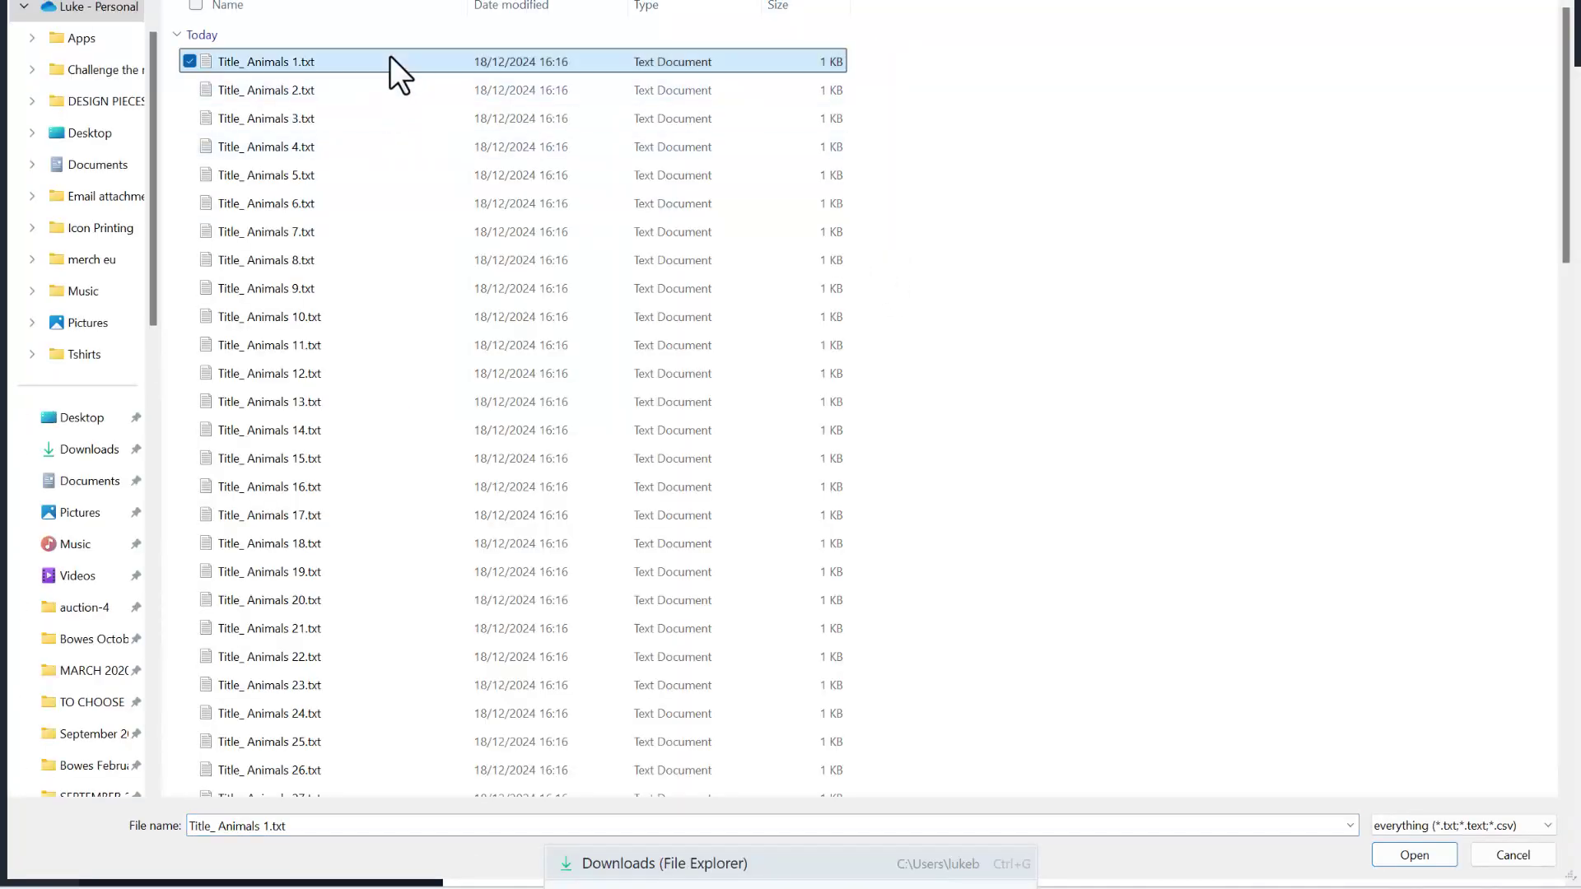
{"action": "key", "text": "ctrl+a"}
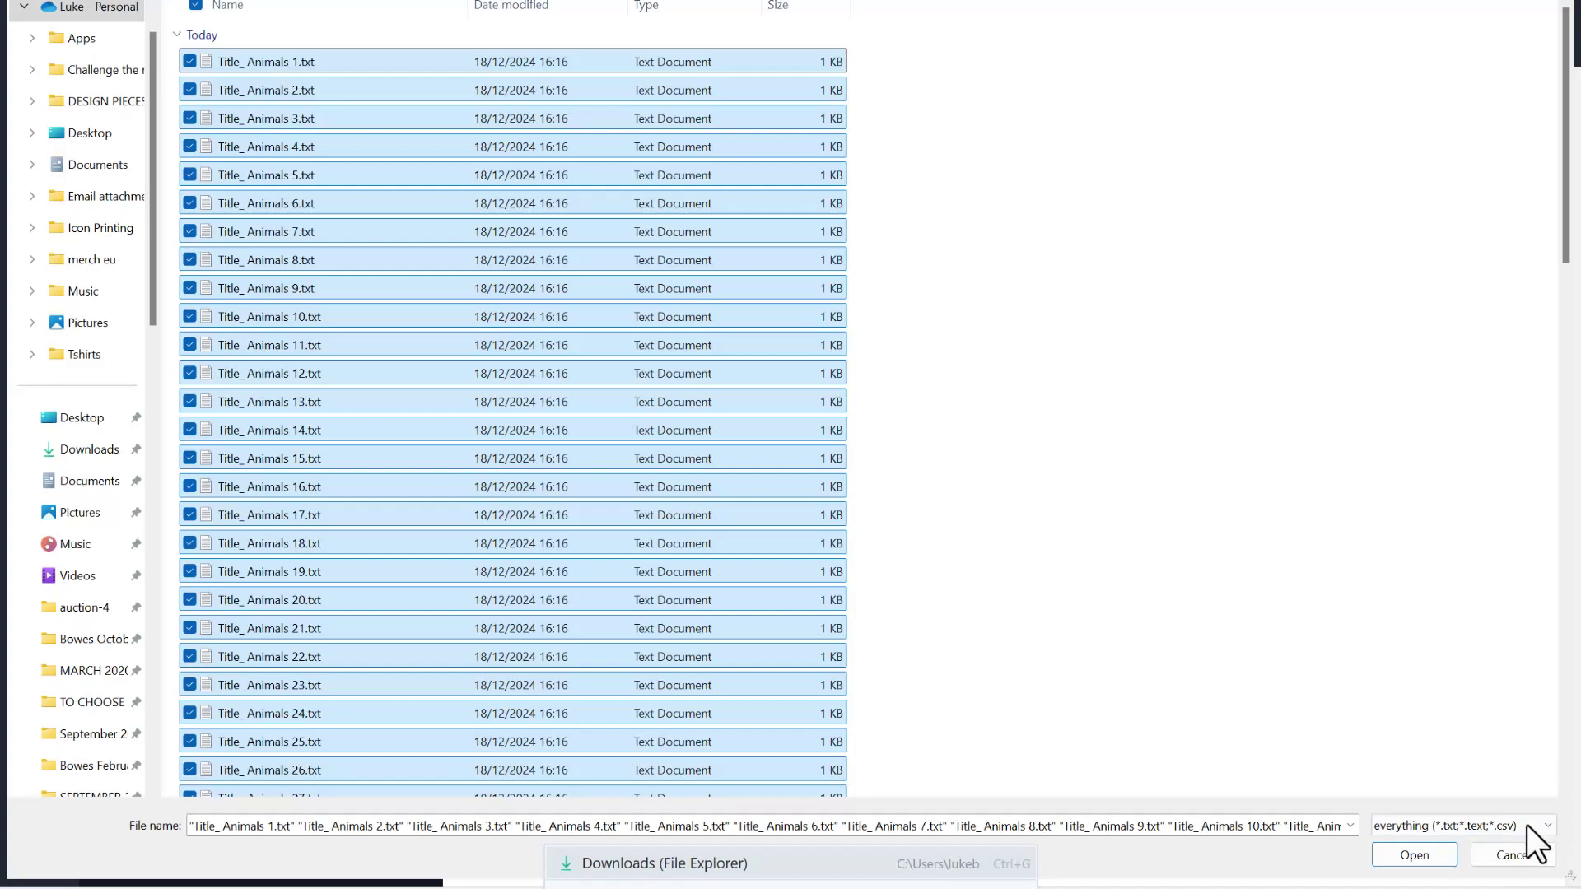
{"action": "left_click", "coordinate": [1424, 854]}
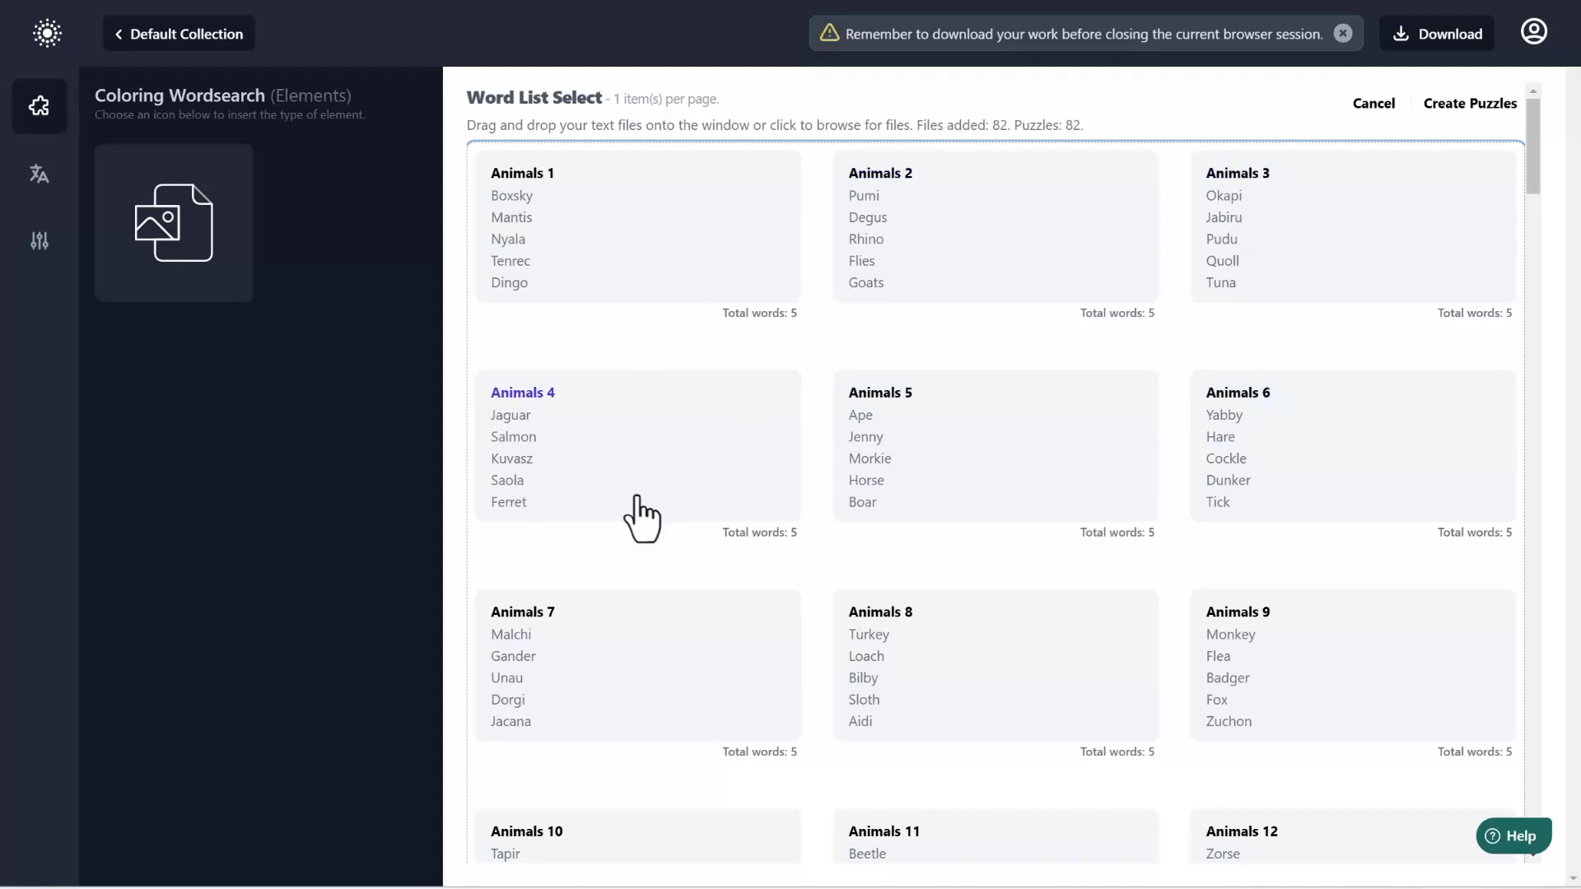
Step: Check the loaded animal word lists and create the puzzles, choosing to wait whenever the page is unresponsive
{"action": "scroll", "coordinate": [805, 511], "scroll_direction": "down", "scroll_amount": 5}
{"action": "scroll", "coordinate": [804, 512], "scroll_direction": "up", "scroll_amount": 6}
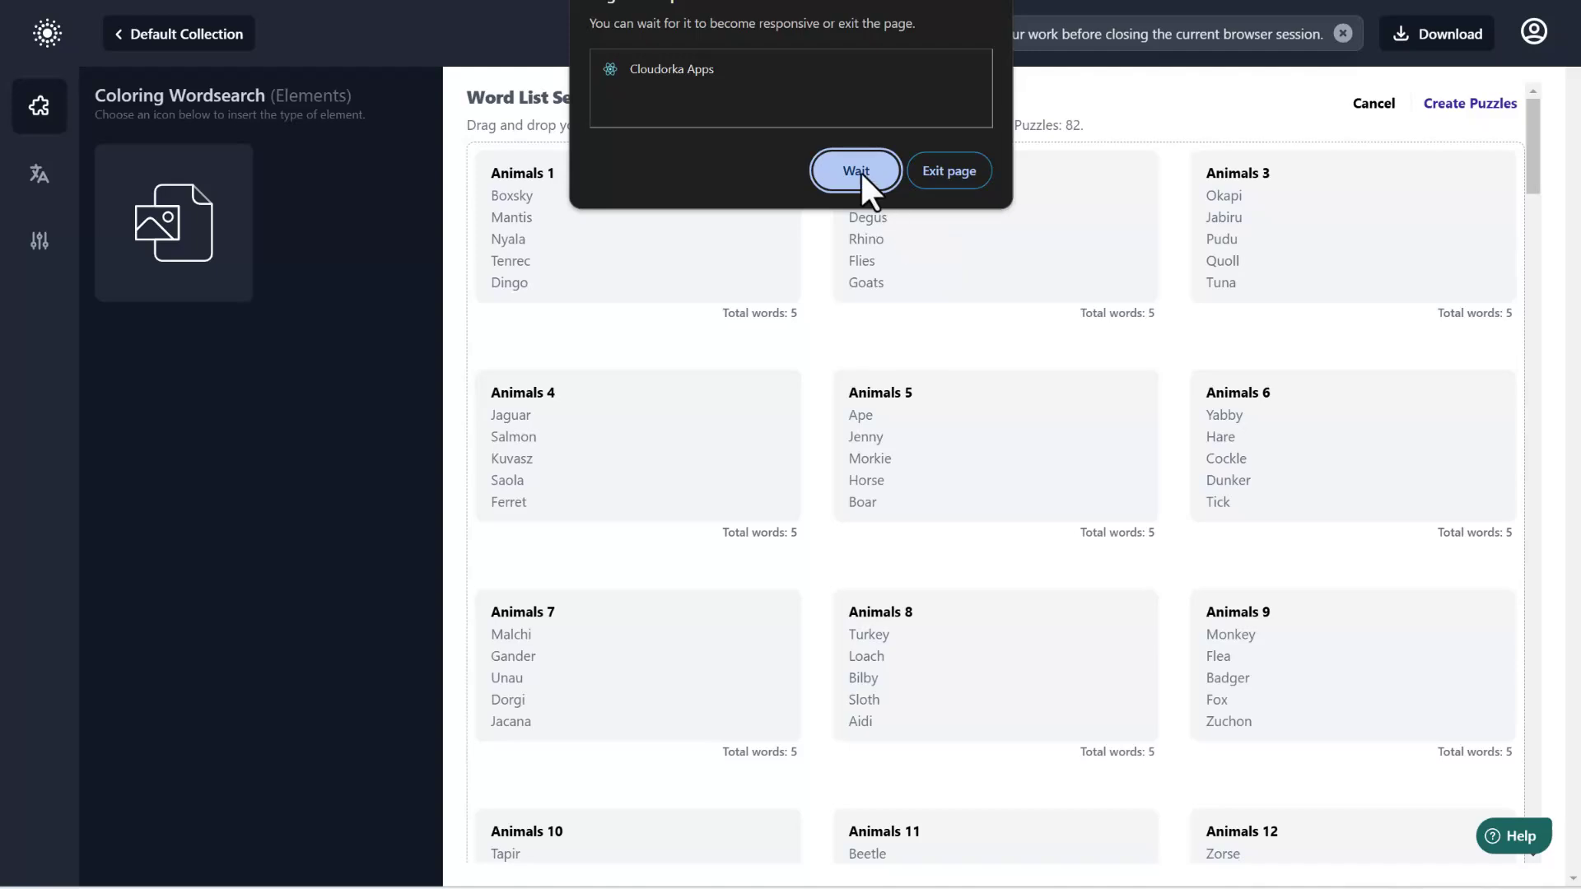
{"action": "left_click", "coordinate": [856, 171]}
{"action": "left_click", "coordinate": [867, 171]}
{"action": "left_click", "coordinate": [856, 172]}
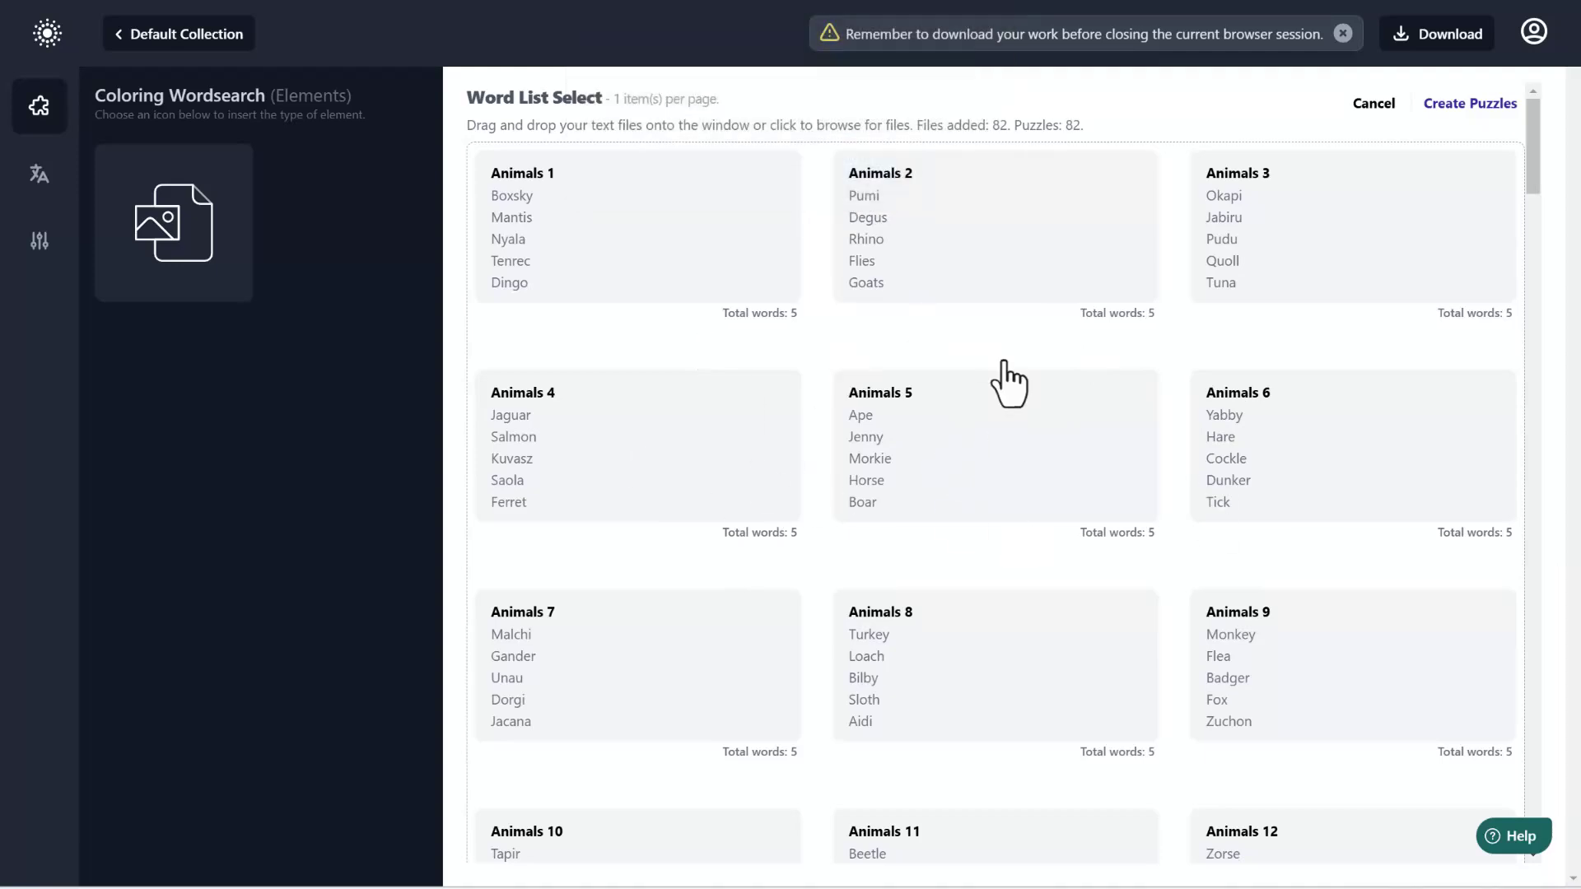
Step: Look through the generated word search pages and their animal word lists
{"action": "scroll", "coordinate": [823, 283], "scroll_direction": "down", "scroll_amount": 8}
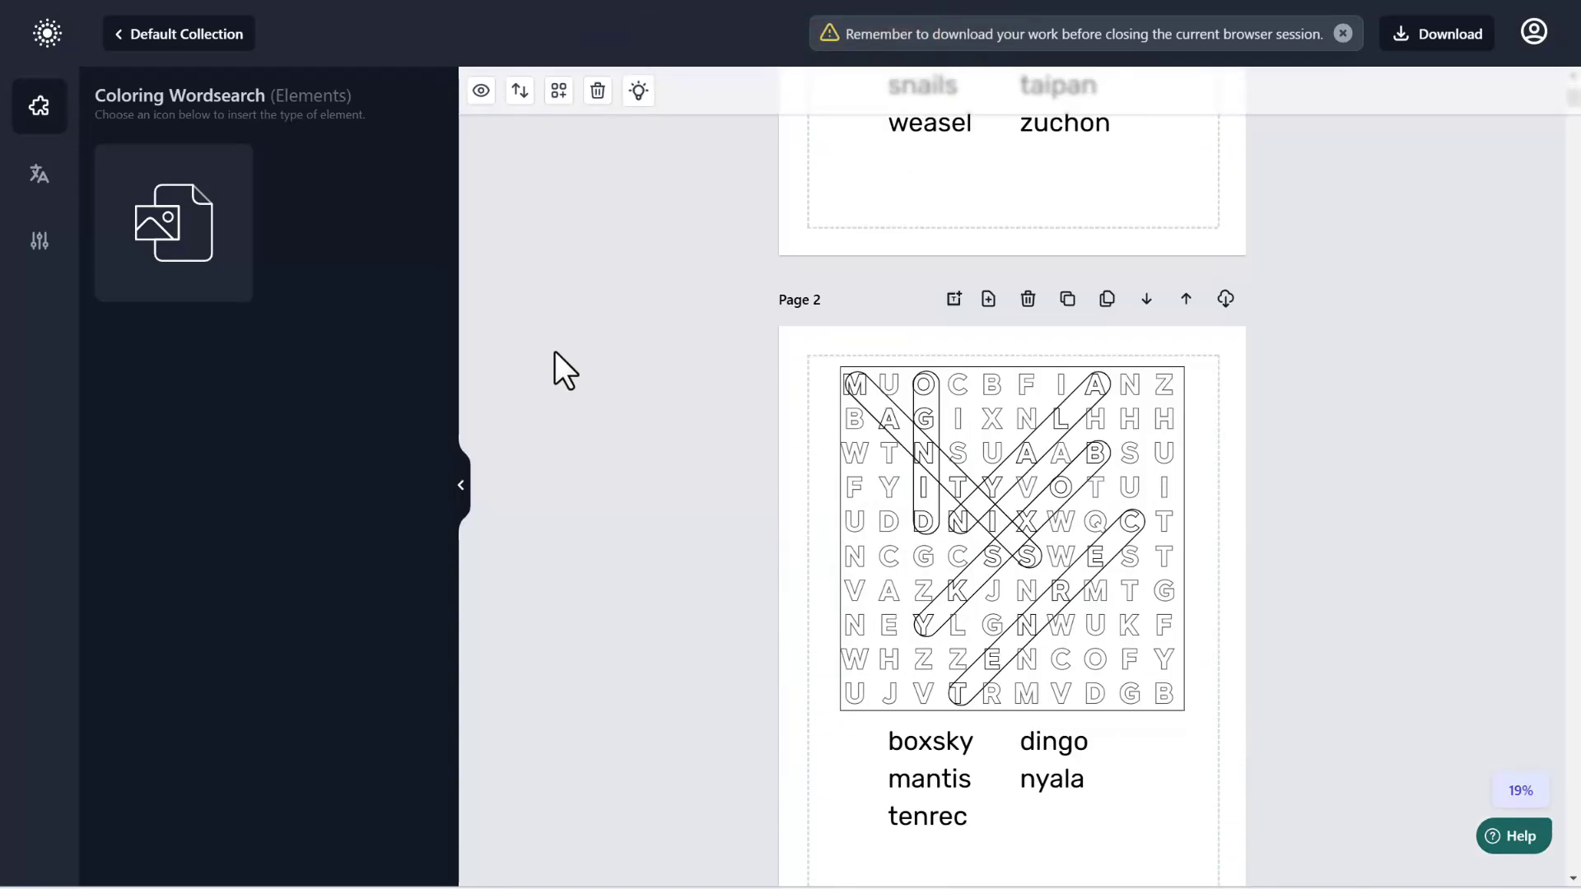
{"action": "scroll", "coordinate": [1137, 437], "scroll_direction": "up", "scroll_amount": 9}
{"action": "scroll", "coordinate": [1112, 543], "scroll_direction": "down", "scroll_amount": 17}
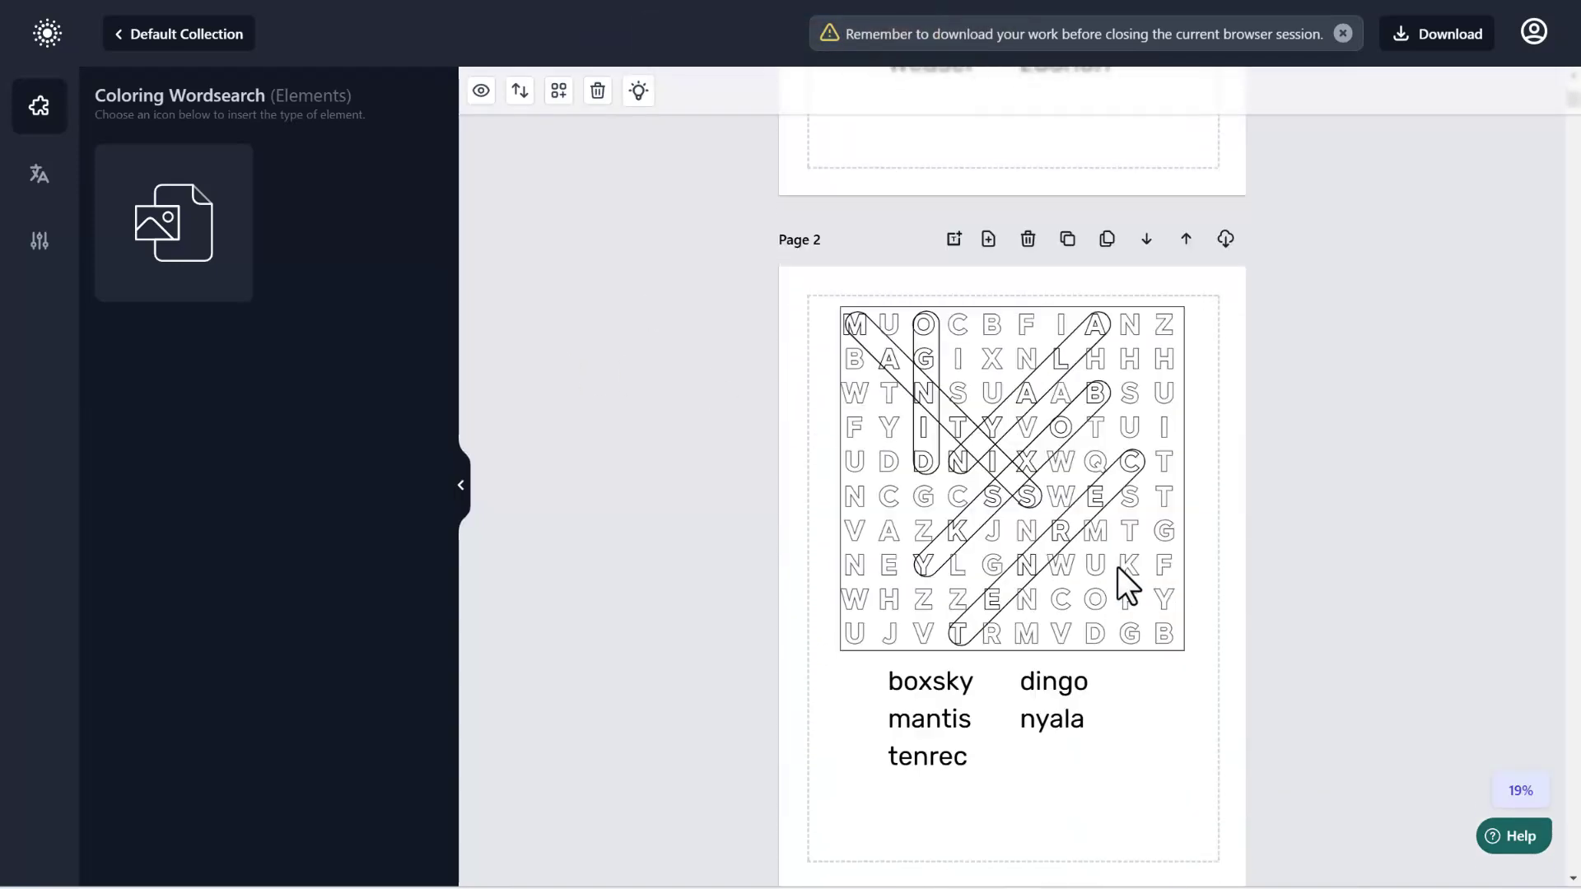
{"action": "scroll", "coordinate": [1119, 568], "scroll_direction": "down", "scroll_amount": 20}
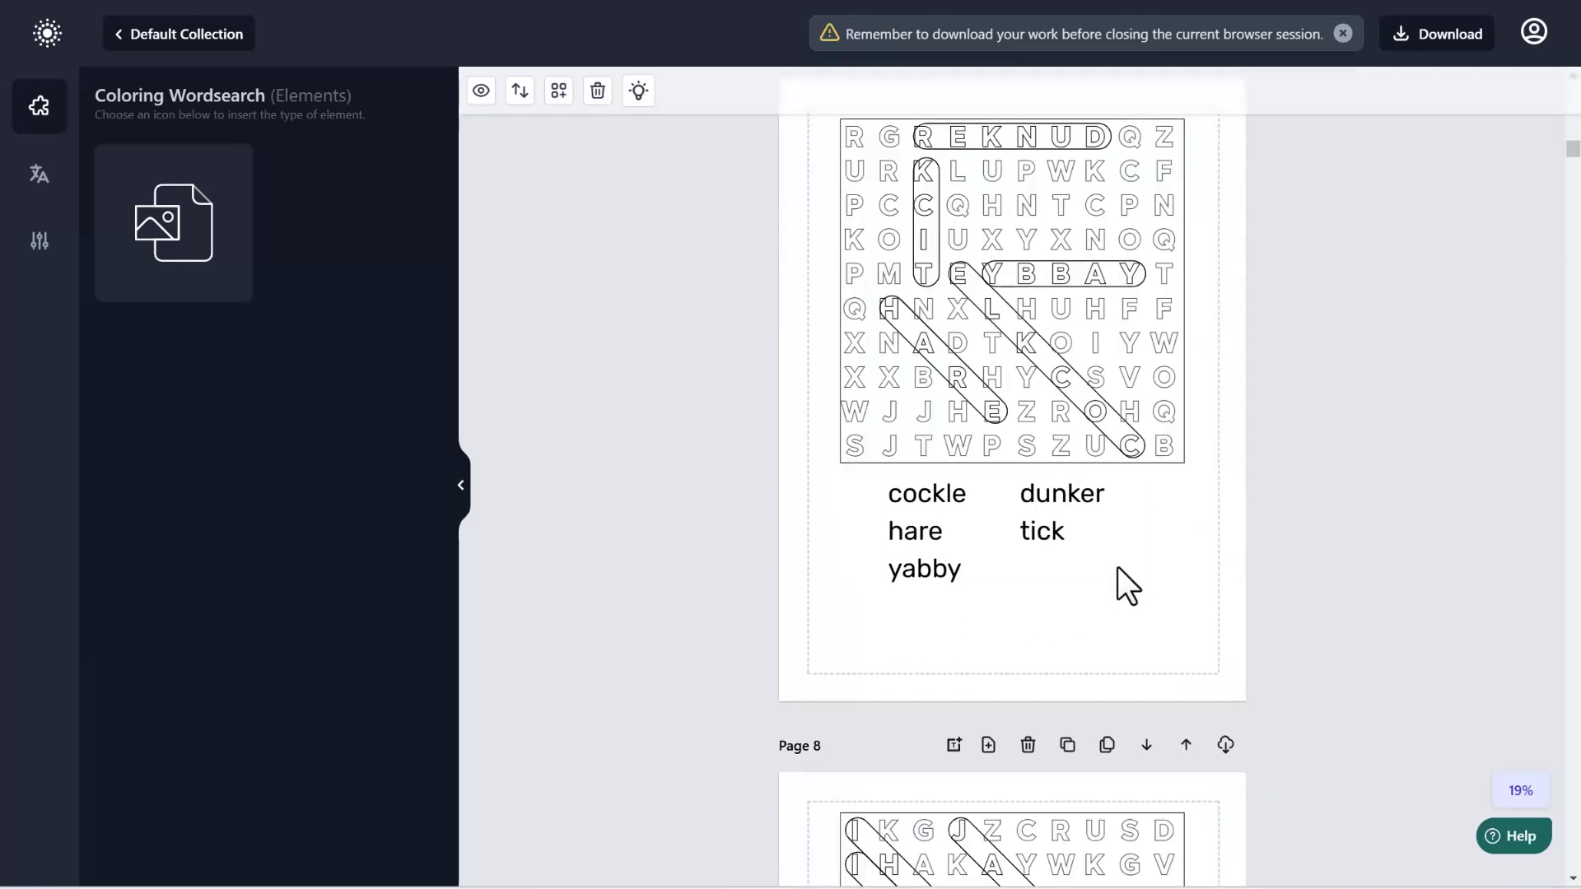
{"action": "scroll", "coordinate": [1118, 568], "scroll_direction": "down", "scroll_amount": 20}
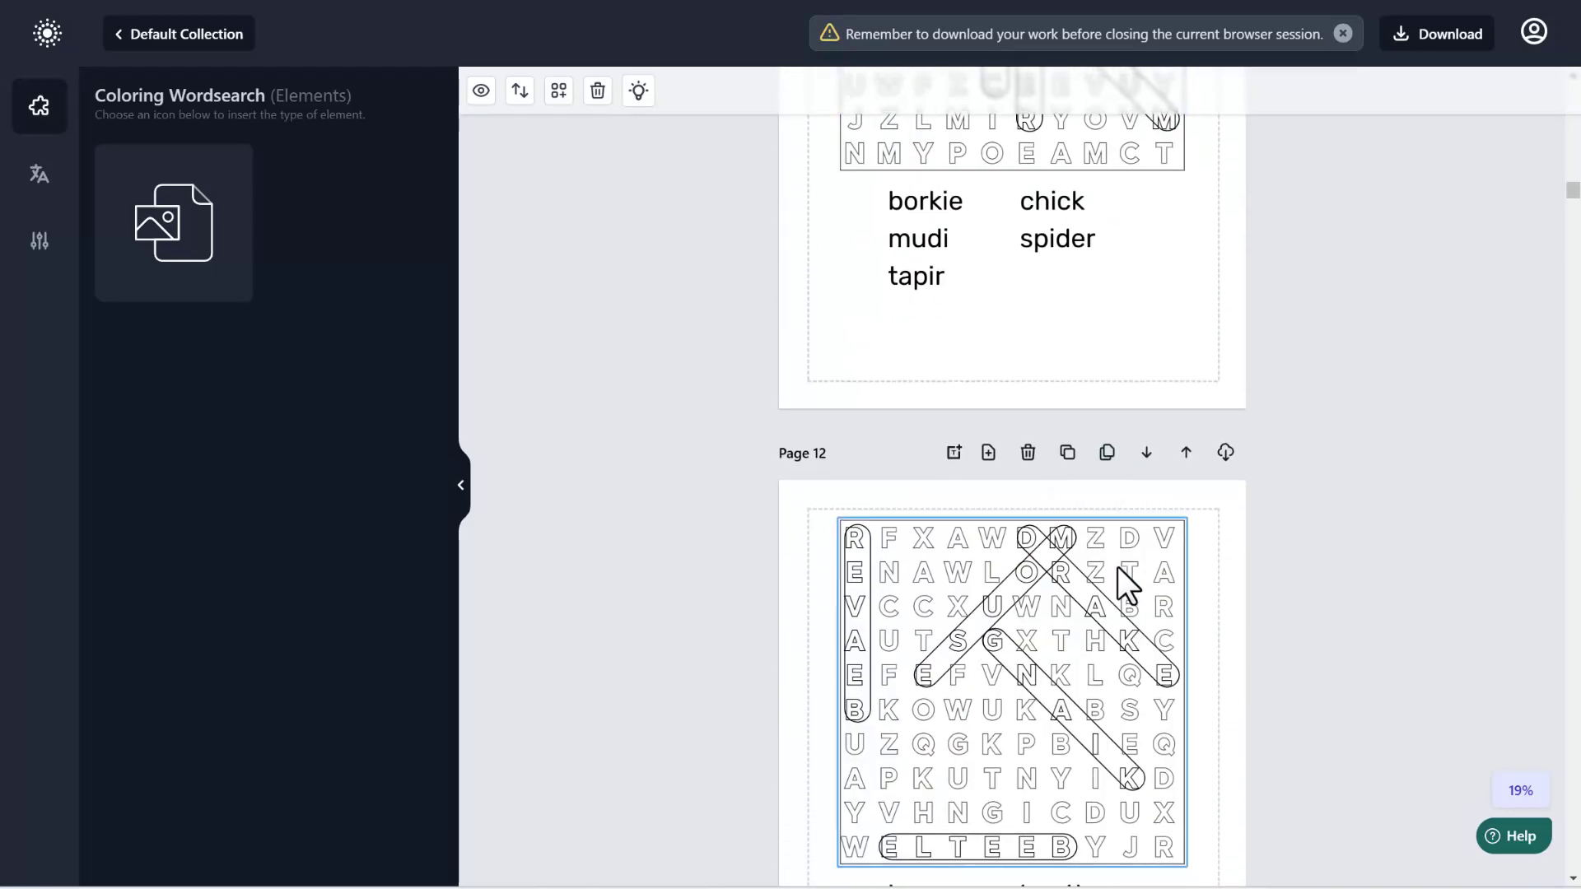
{"action": "scroll", "coordinate": [1118, 566], "scroll_direction": "down", "scroll_amount": 20}
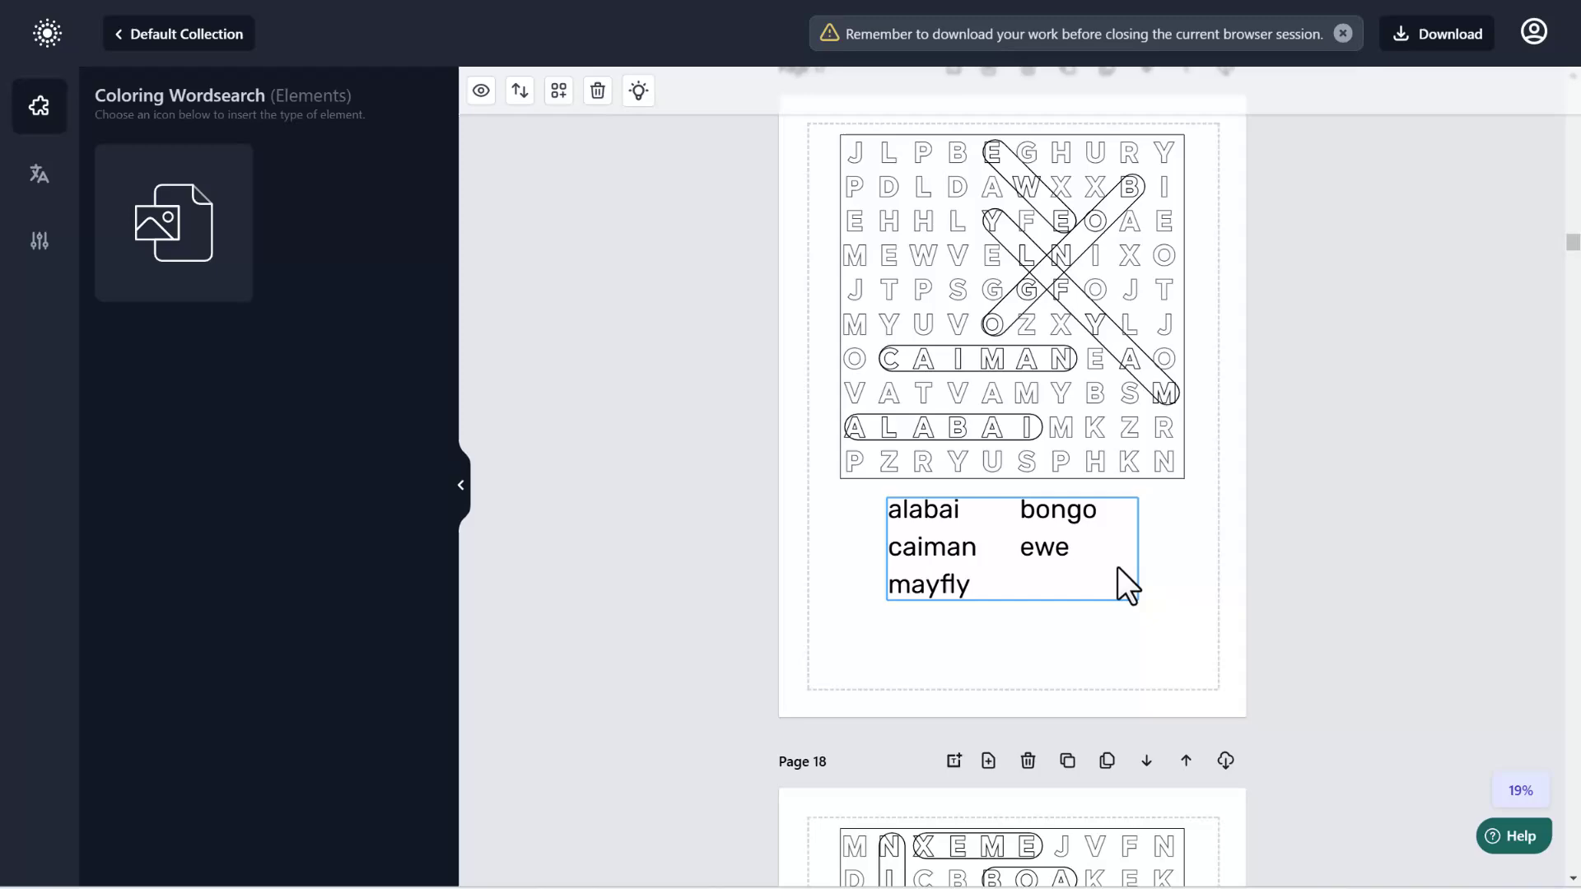
{"action": "scroll", "coordinate": [1032, 621], "scroll_direction": "down", "scroll_amount": 20}
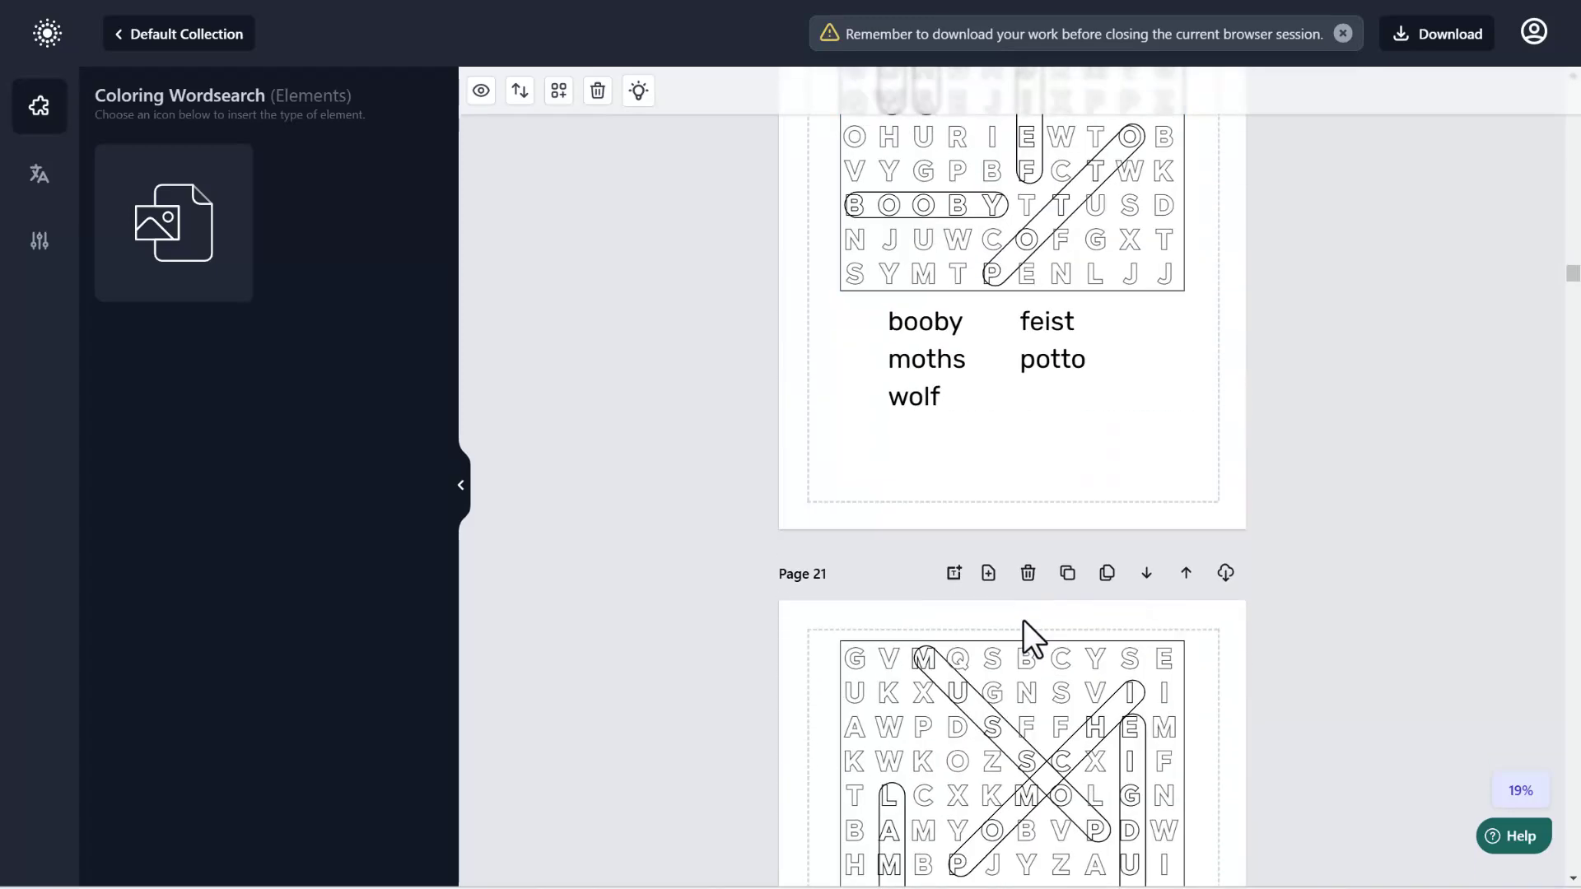
Step: Browse further through the bulk-generated word search pages, then return to the first page
{"action": "scroll", "coordinate": [1024, 616], "scroll_direction": "down", "scroll_amount": 20}
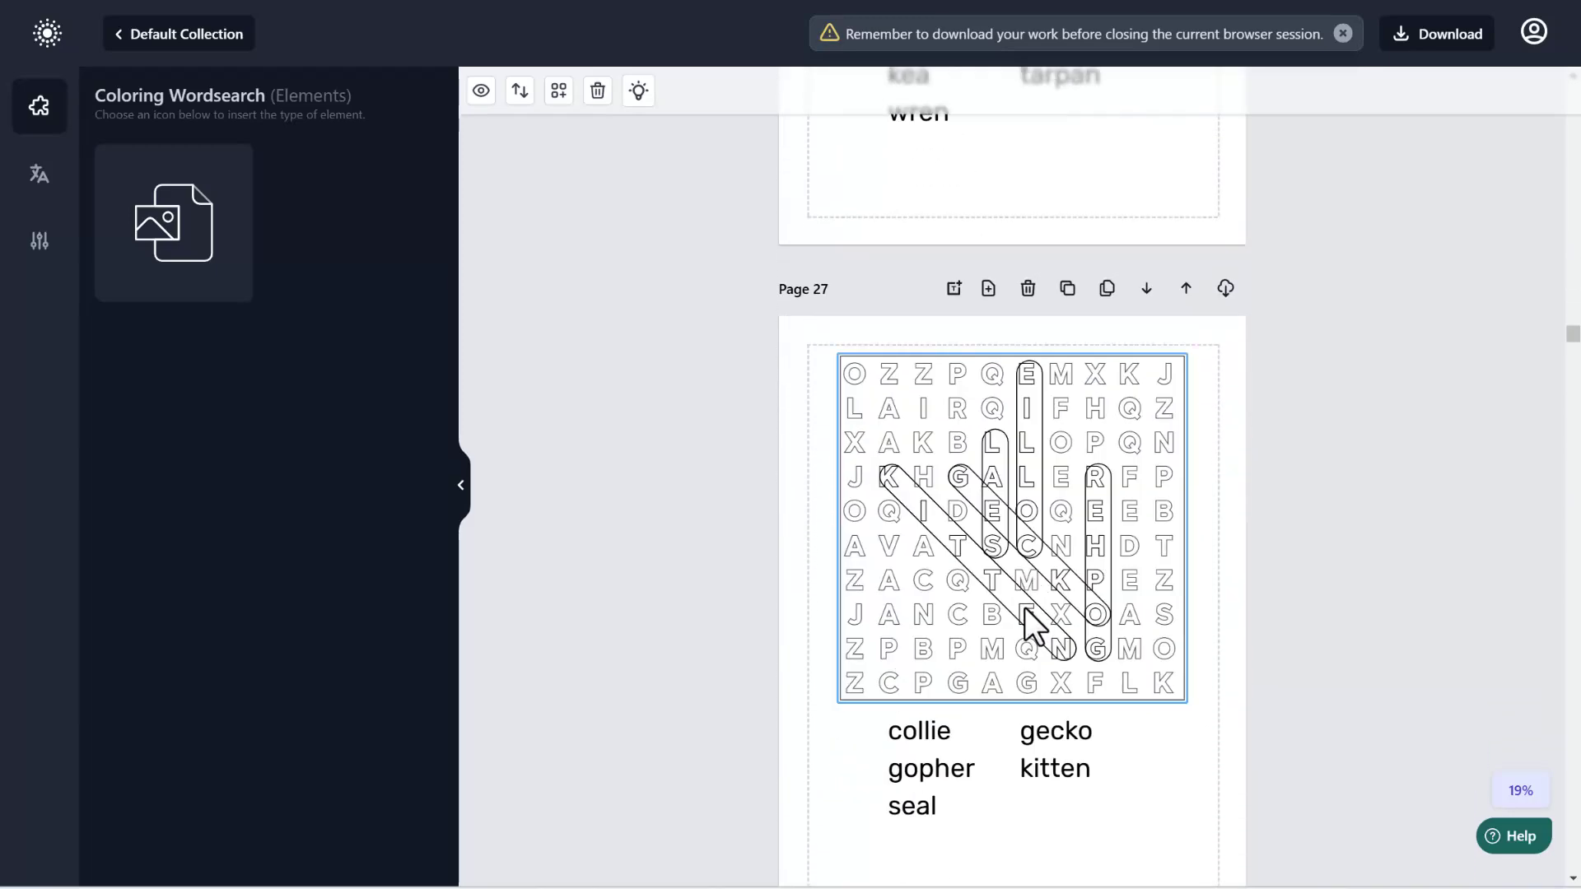
{"action": "scroll", "coordinate": [1025, 608], "scroll_direction": "up", "scroll_amount": 20}
{"action": "scroll", "coordinate": [1025, 606], "scroll_direction": "up", "scroll_amount": 20}
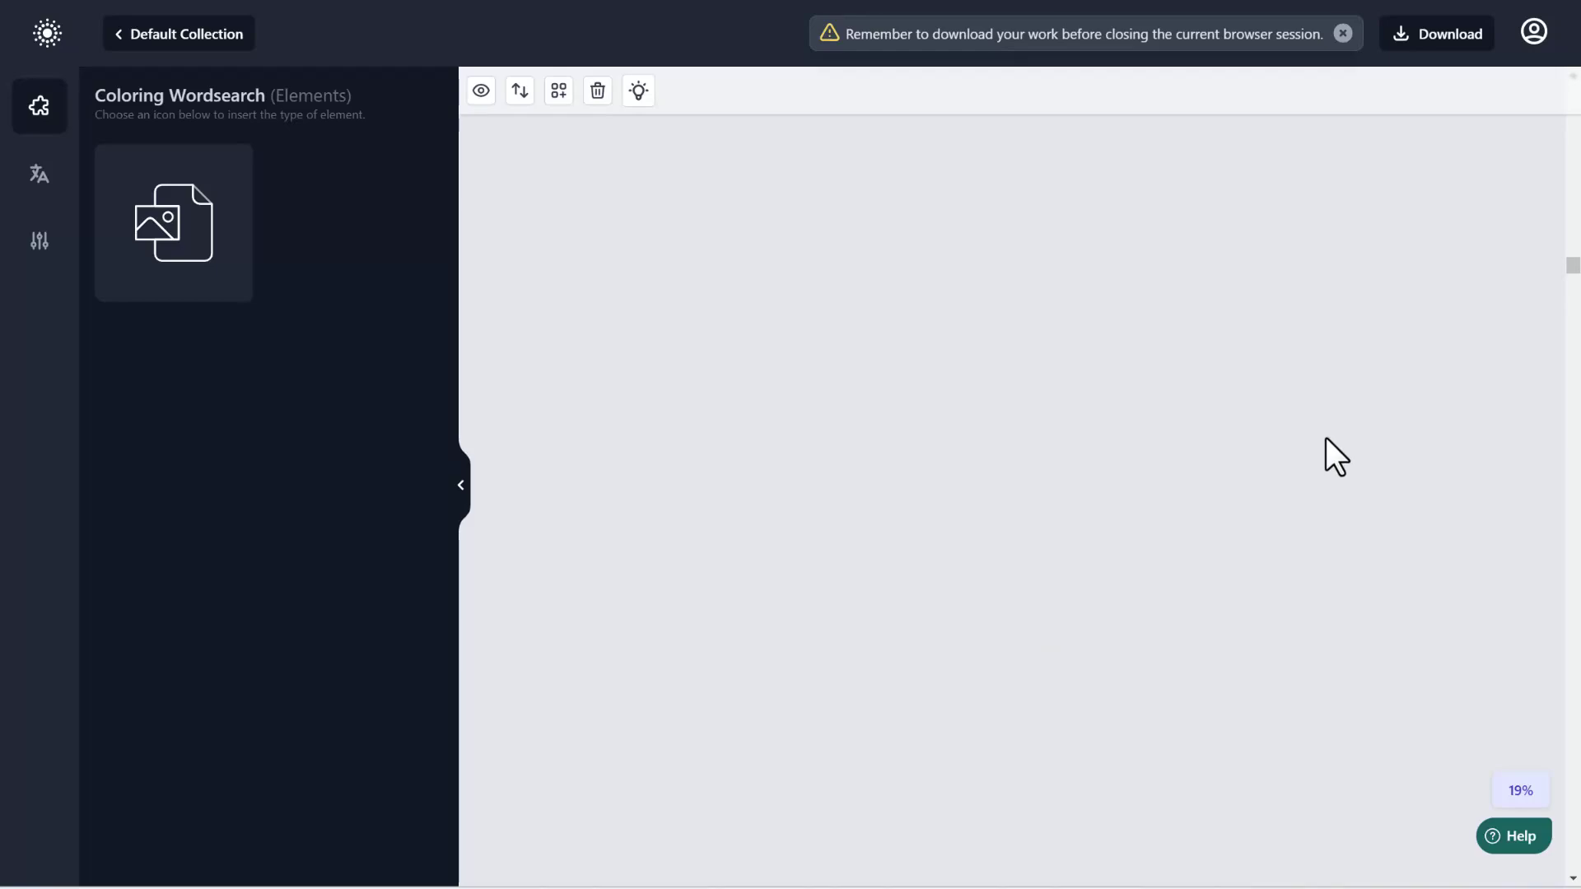
{"action": "left_click_drag", "start_coordinate": [1569, 280], "coordinate": [1580, 162]}
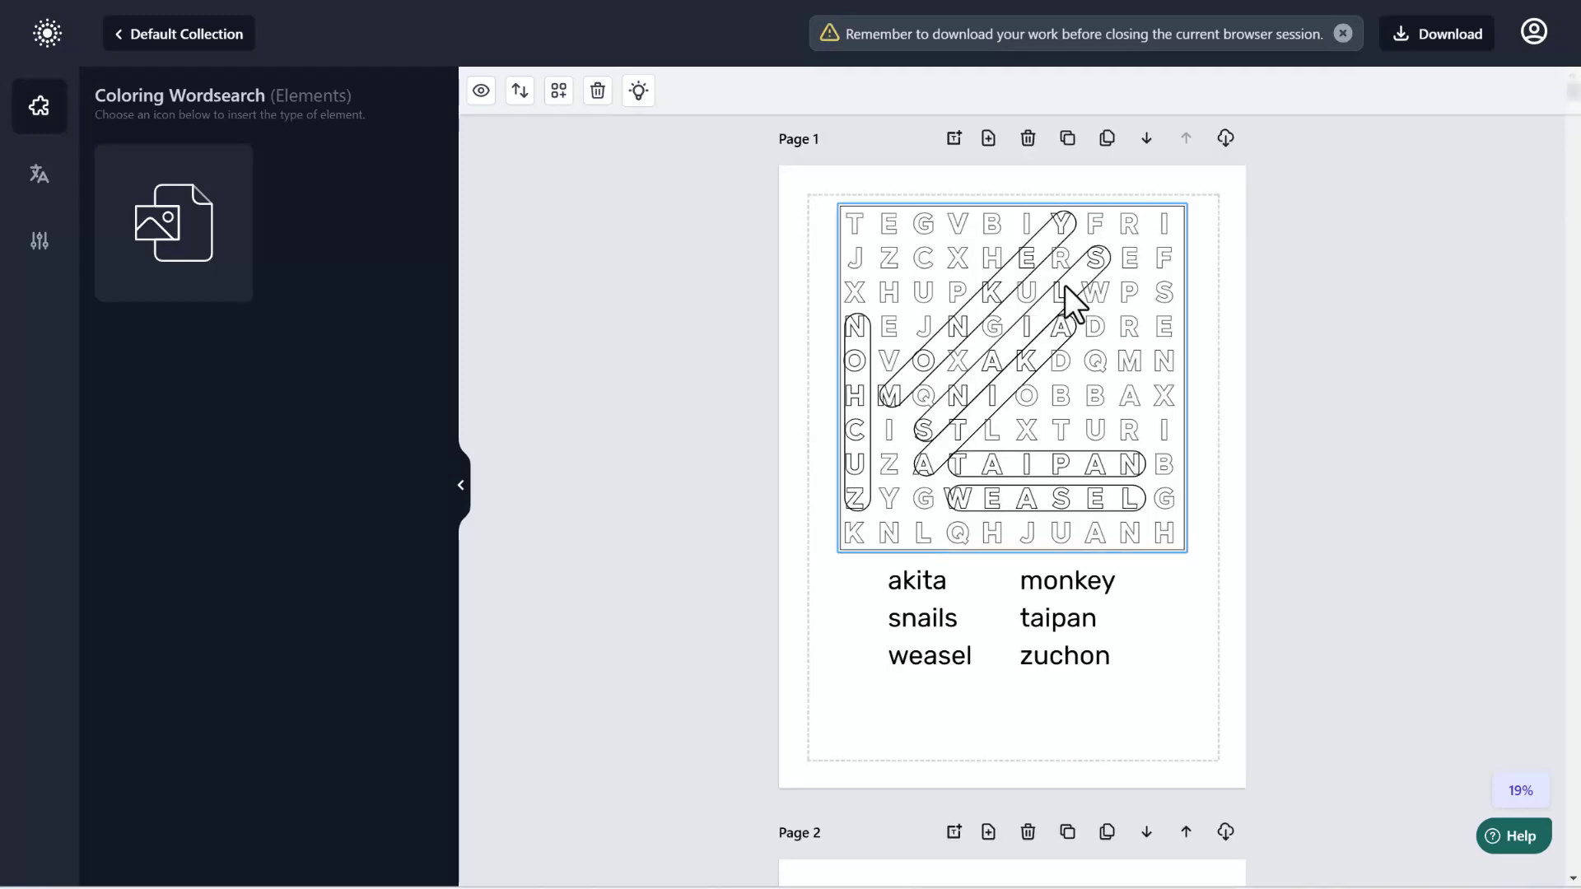
{"action": "left_click", "coordinate": [1312, 364]}
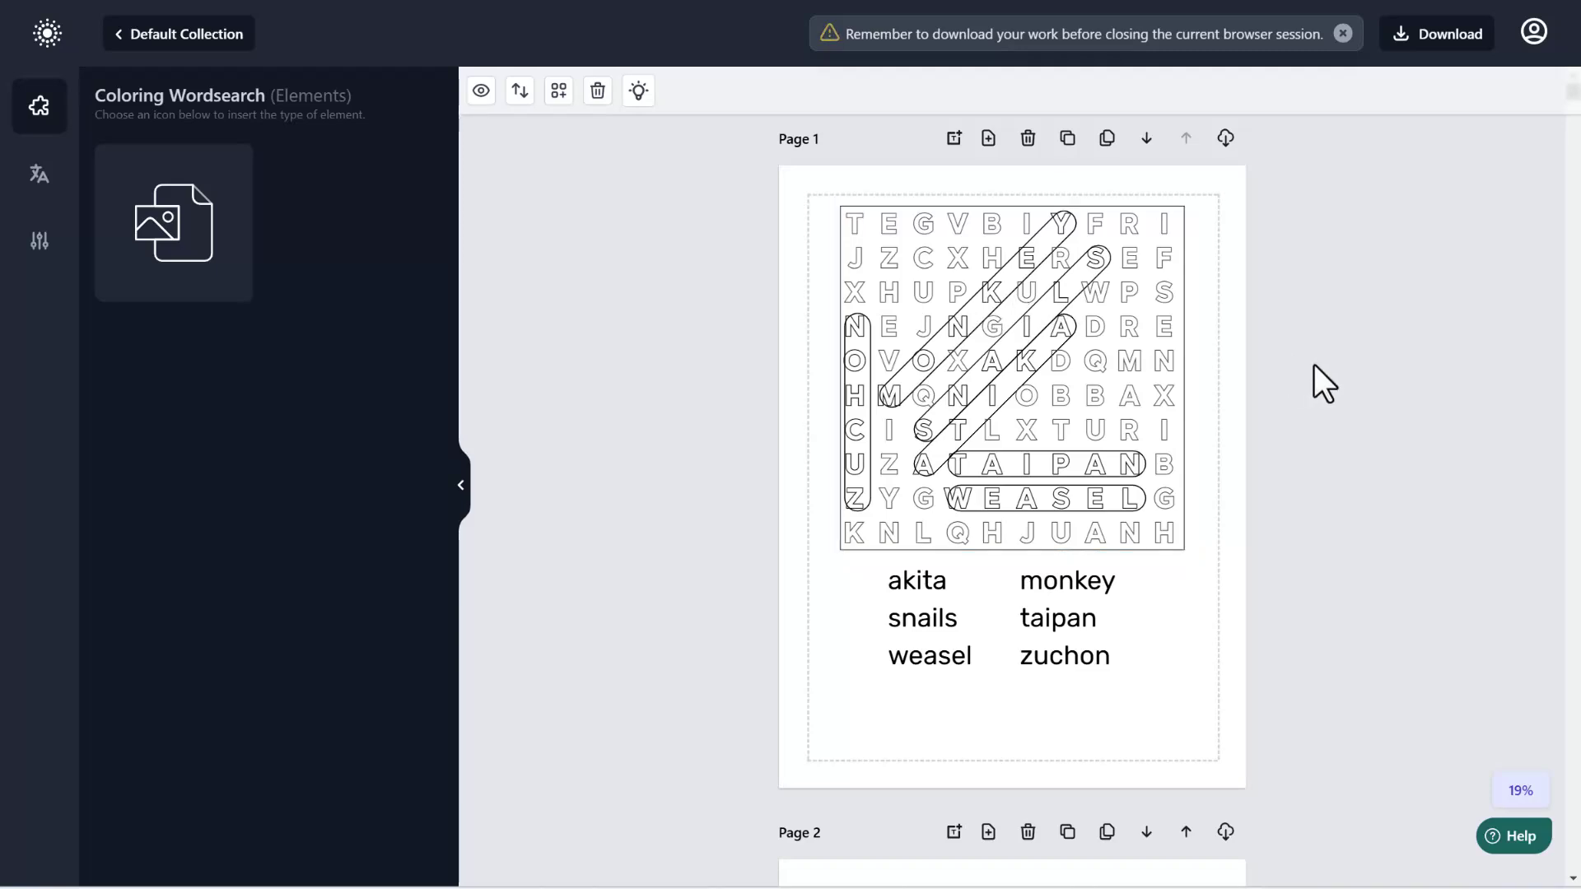
Step: Generate the word search solutions with 6 solutions per page, choosing to wait whenever the page is unresponsive
{"action": "left_click", "coordinate": [481, 91]}
{"action": "left_click", "coordinate": [734, 519]}
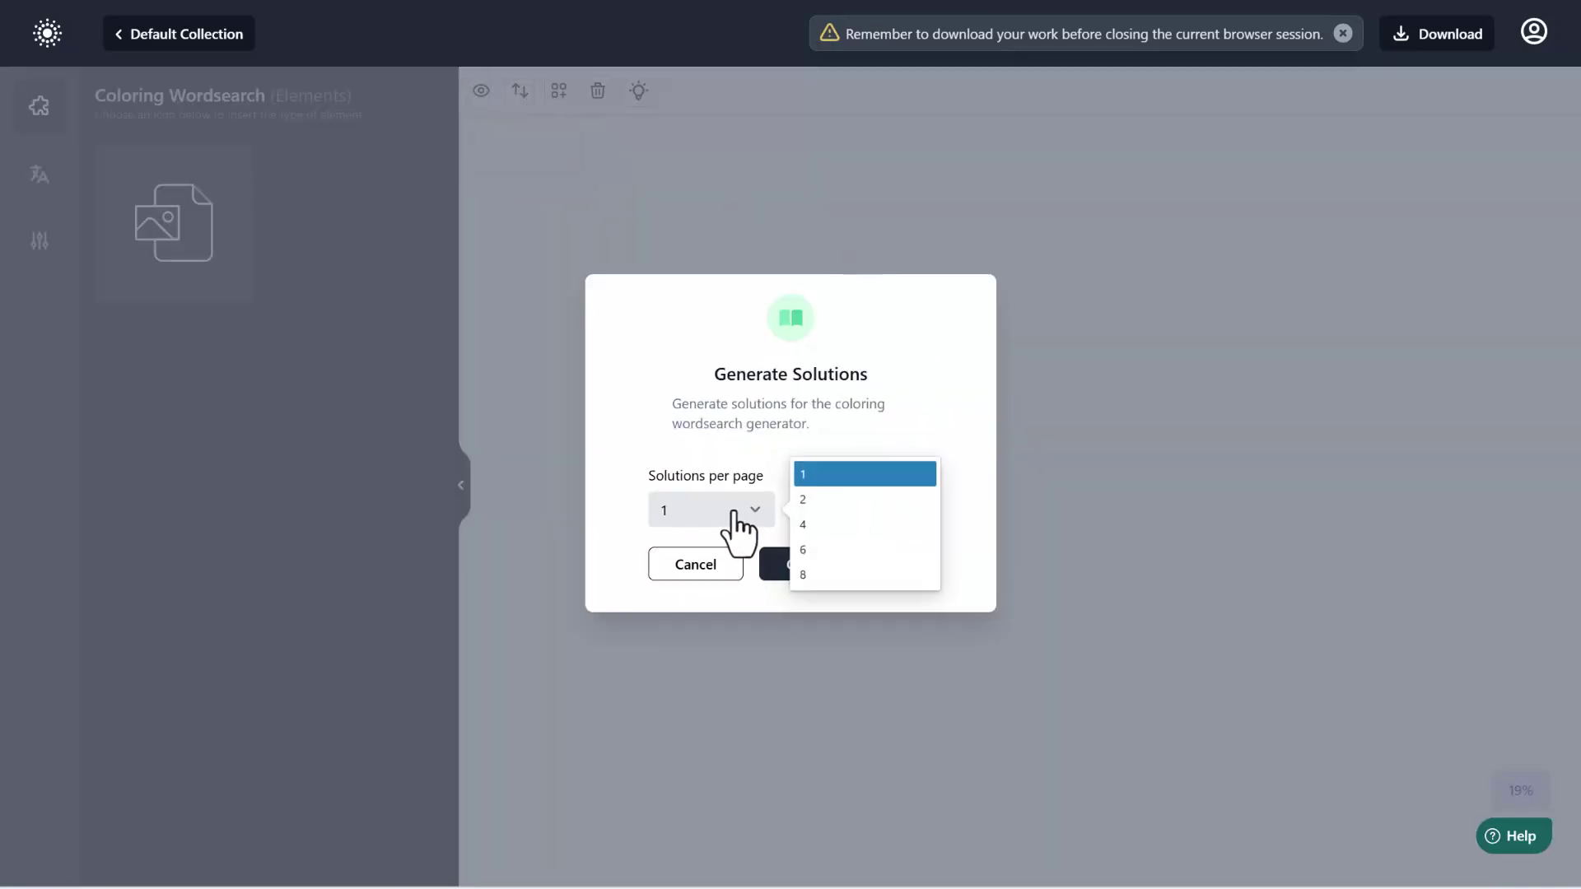
{"action": "left_click", "coordinate": [844, 559]}
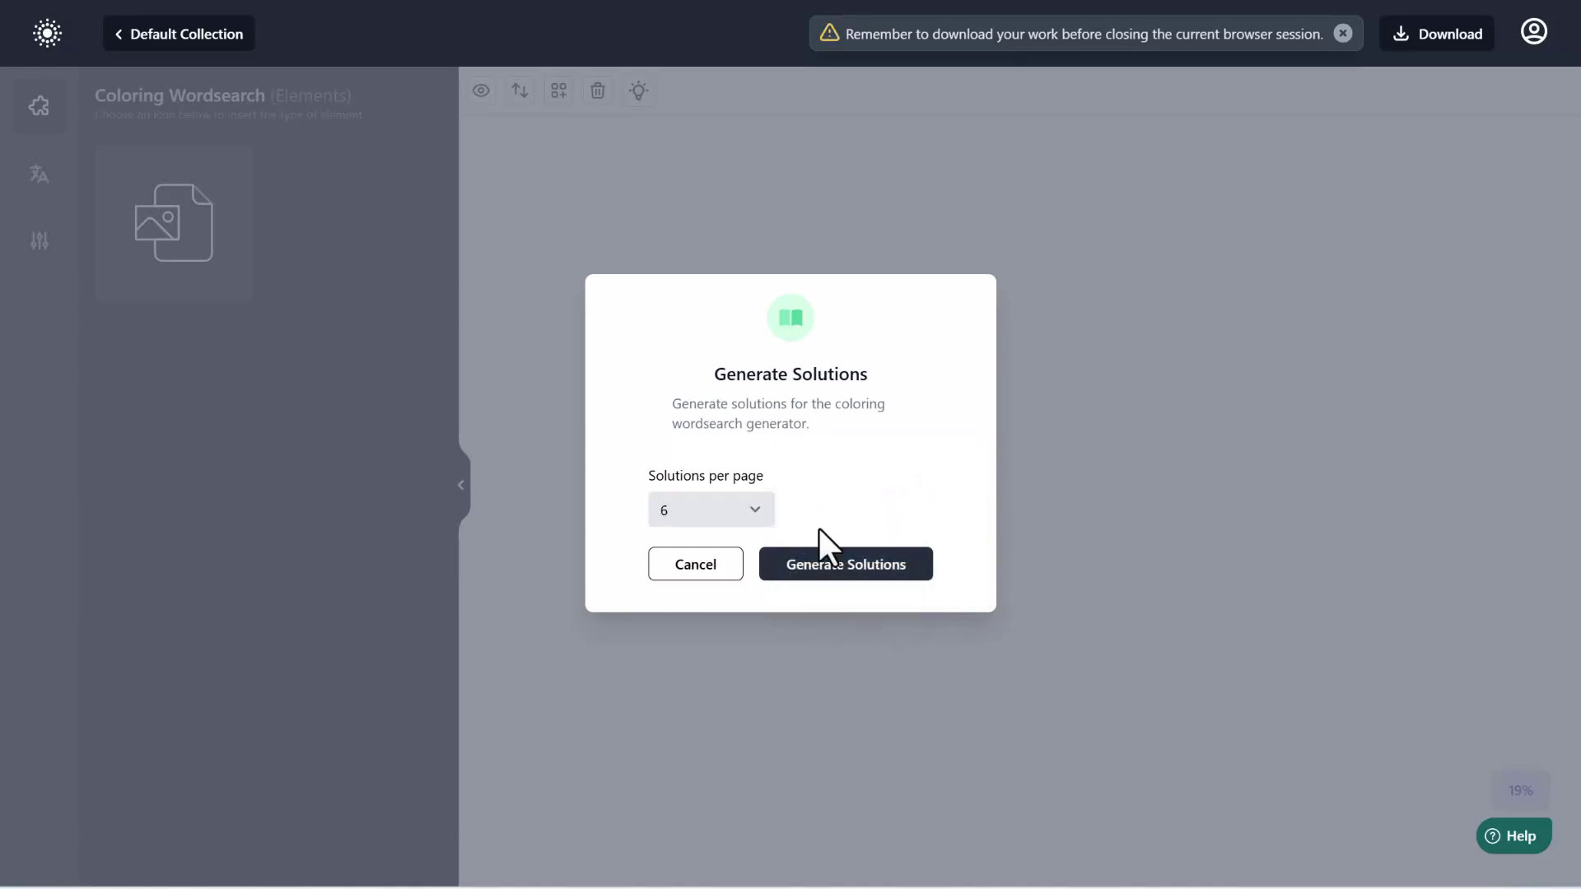
{"action": "left_click", "coordinate": [842, 567]}
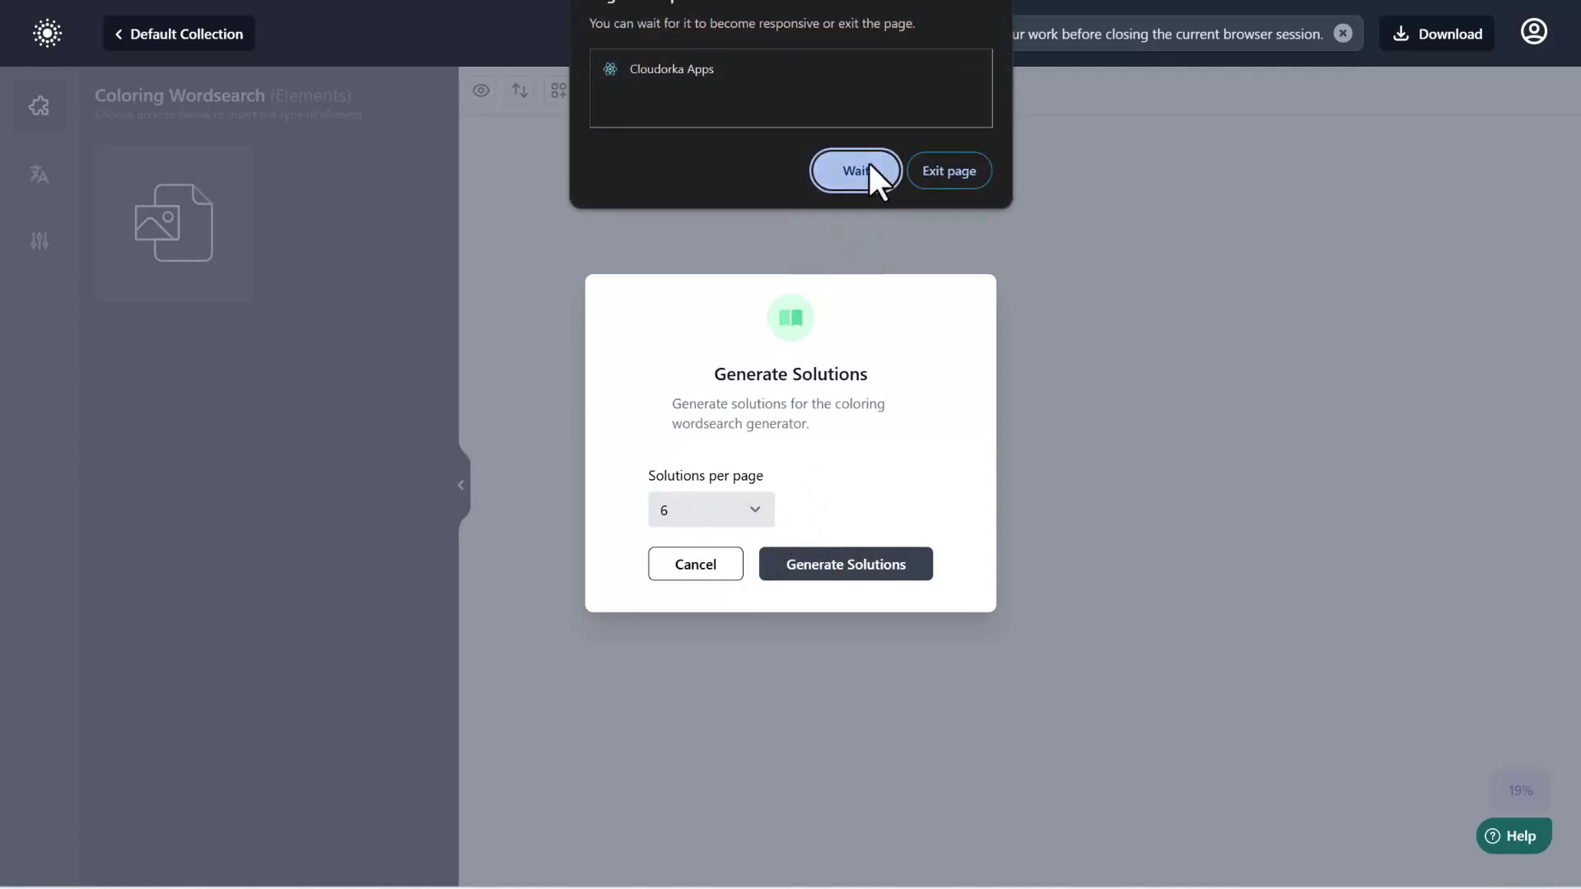
{"action": "left_click", "coordinate": [869, 163]}
{"action": "left_click", "coordinate": [857, 171]}
{"action": "left_click", "coordinate": [857, 171]}
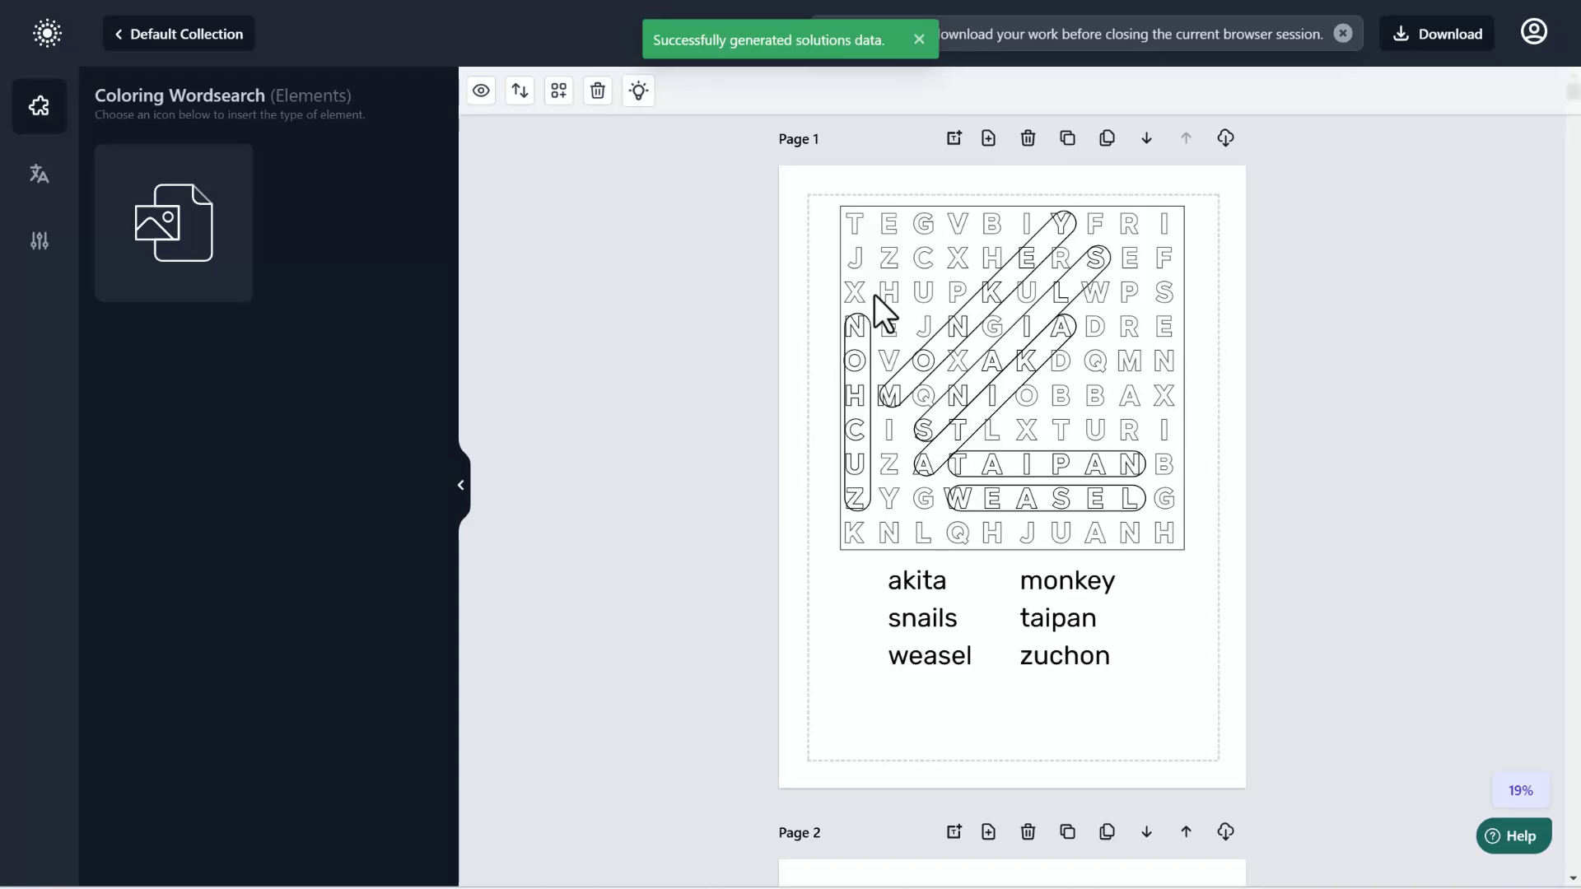
Step: Look through the pages after generating solutions and check which download formats are offered
{"action": "scroll", "coordinate": [1411, 237], "scroll_direction": "down", "scroll_amount": 20}
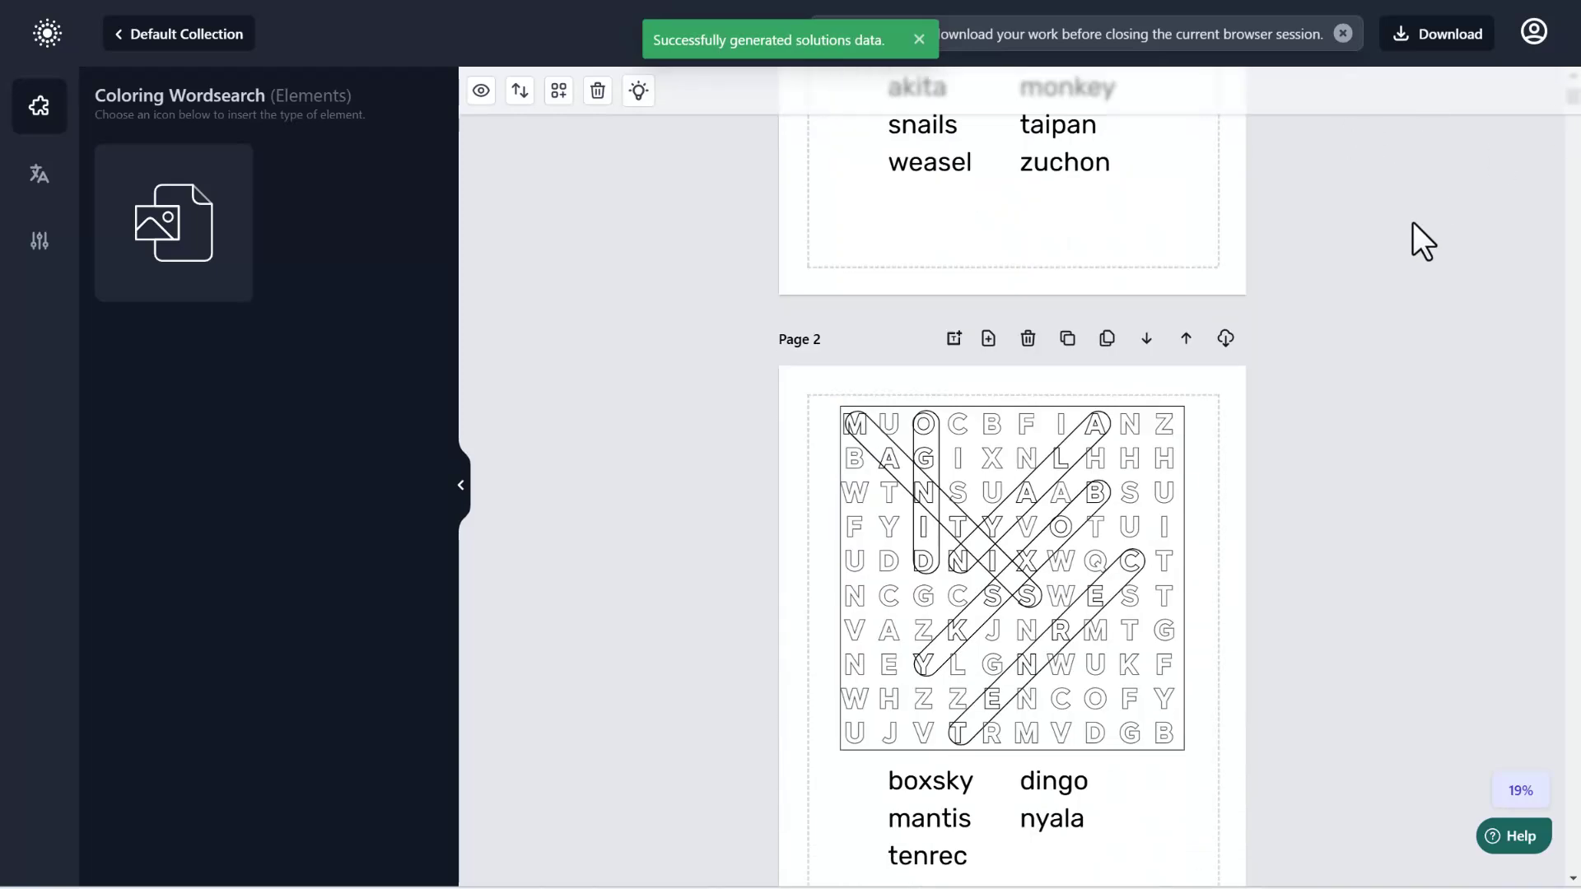
{"action": "left_click_drag", "start_coordinate": [1575, 132], "coordinate": [1576, 356]}
{"action": "left_click_drag", "start_coordinate": [1576, 139], "coordinate": [1575, 97]}
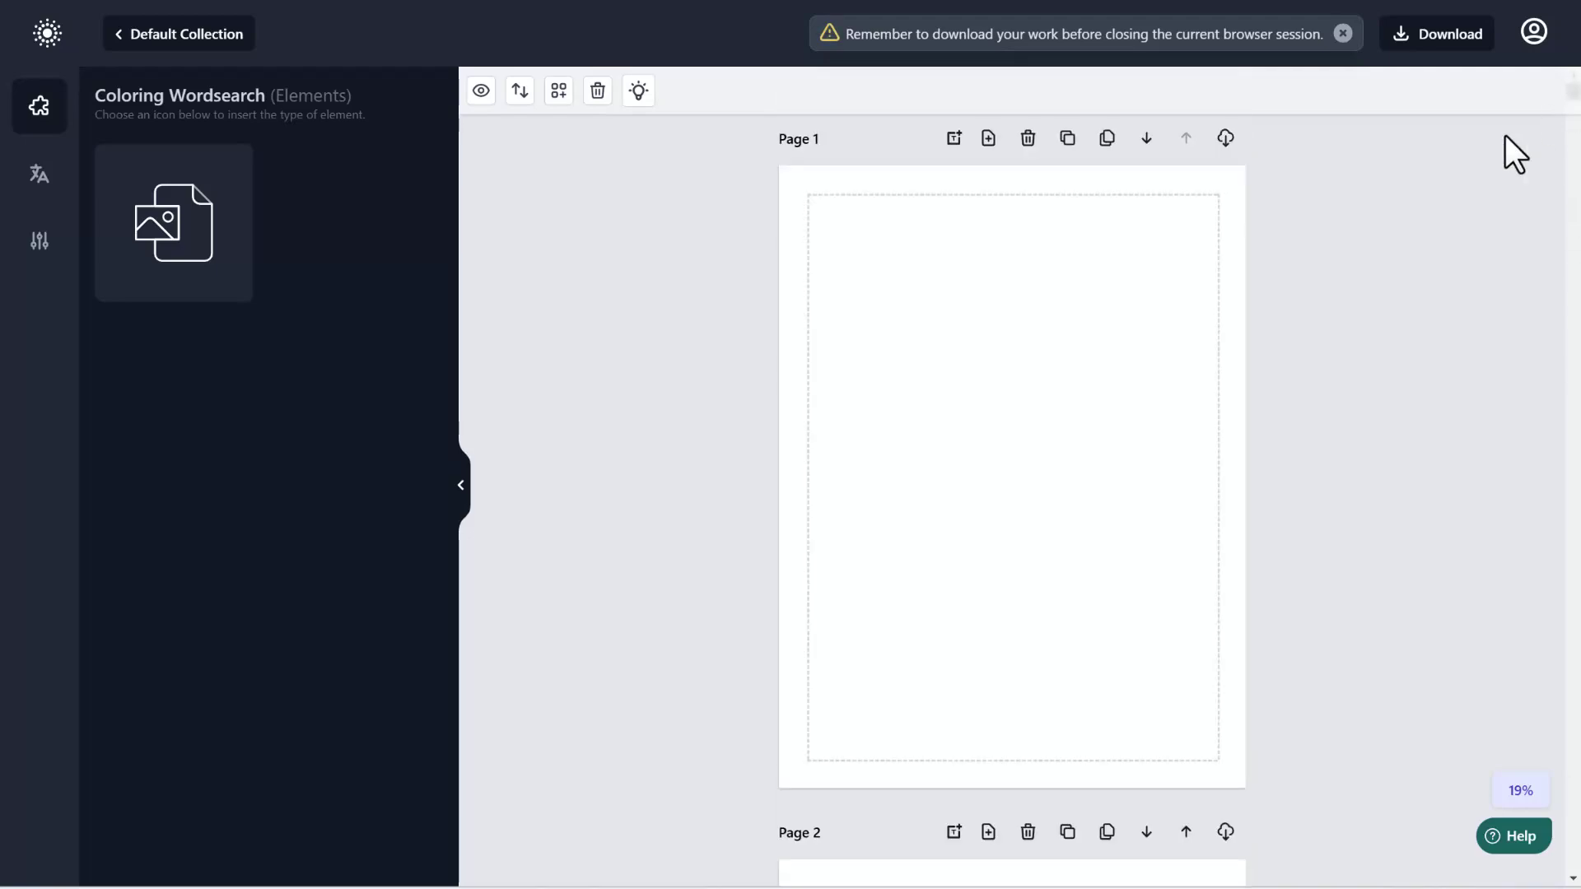
{"action": "left_click", "coordinate": [1474, 54]}
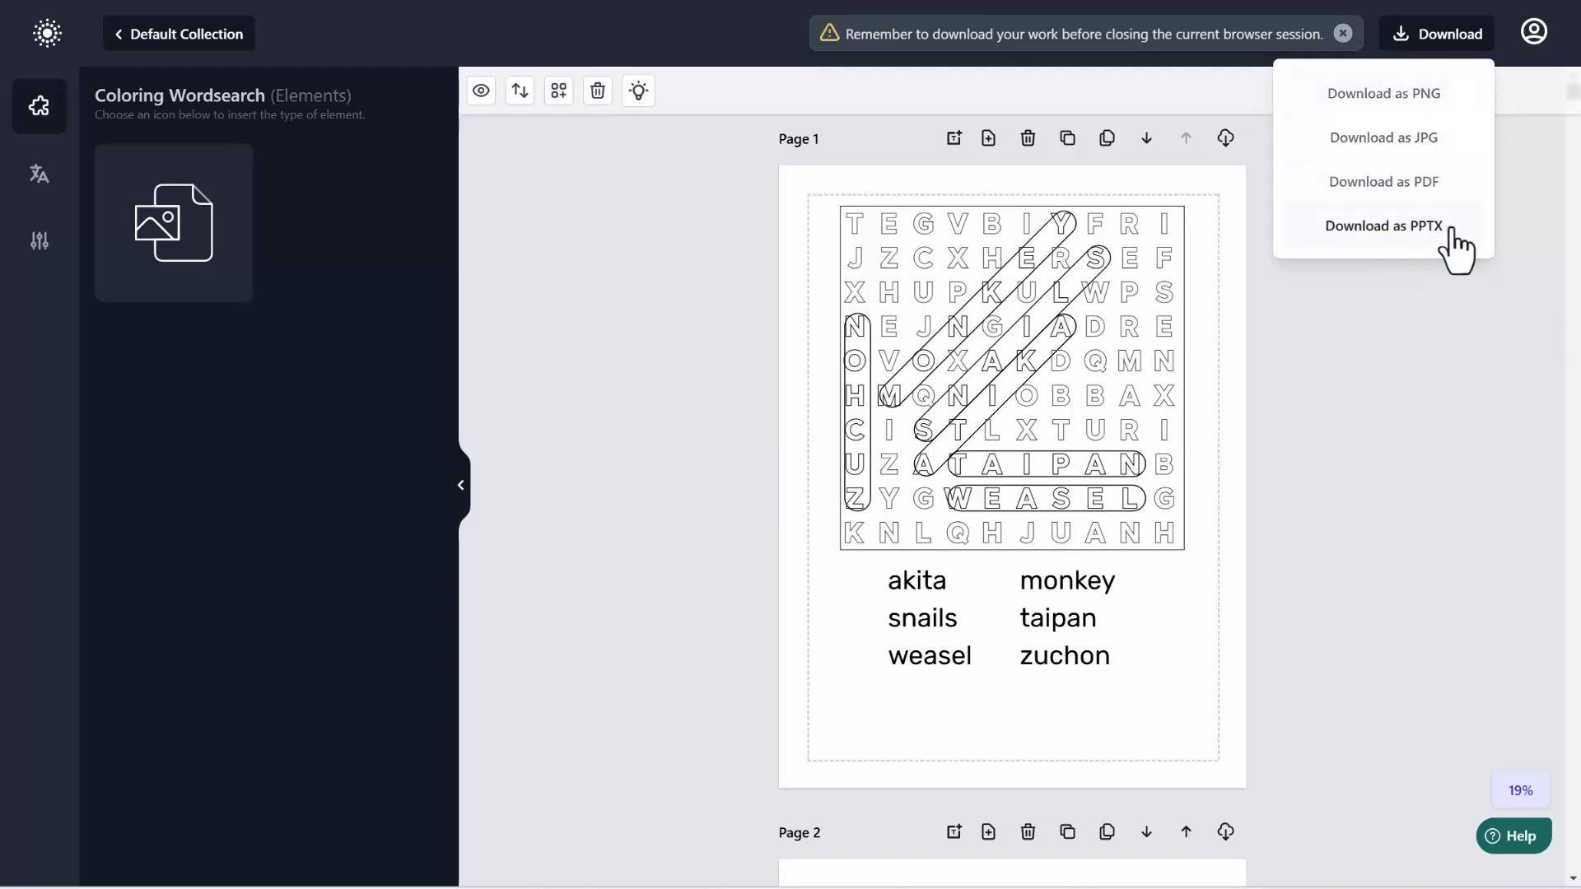
{"action": "left_click", "coordinate": [1352, 374]}
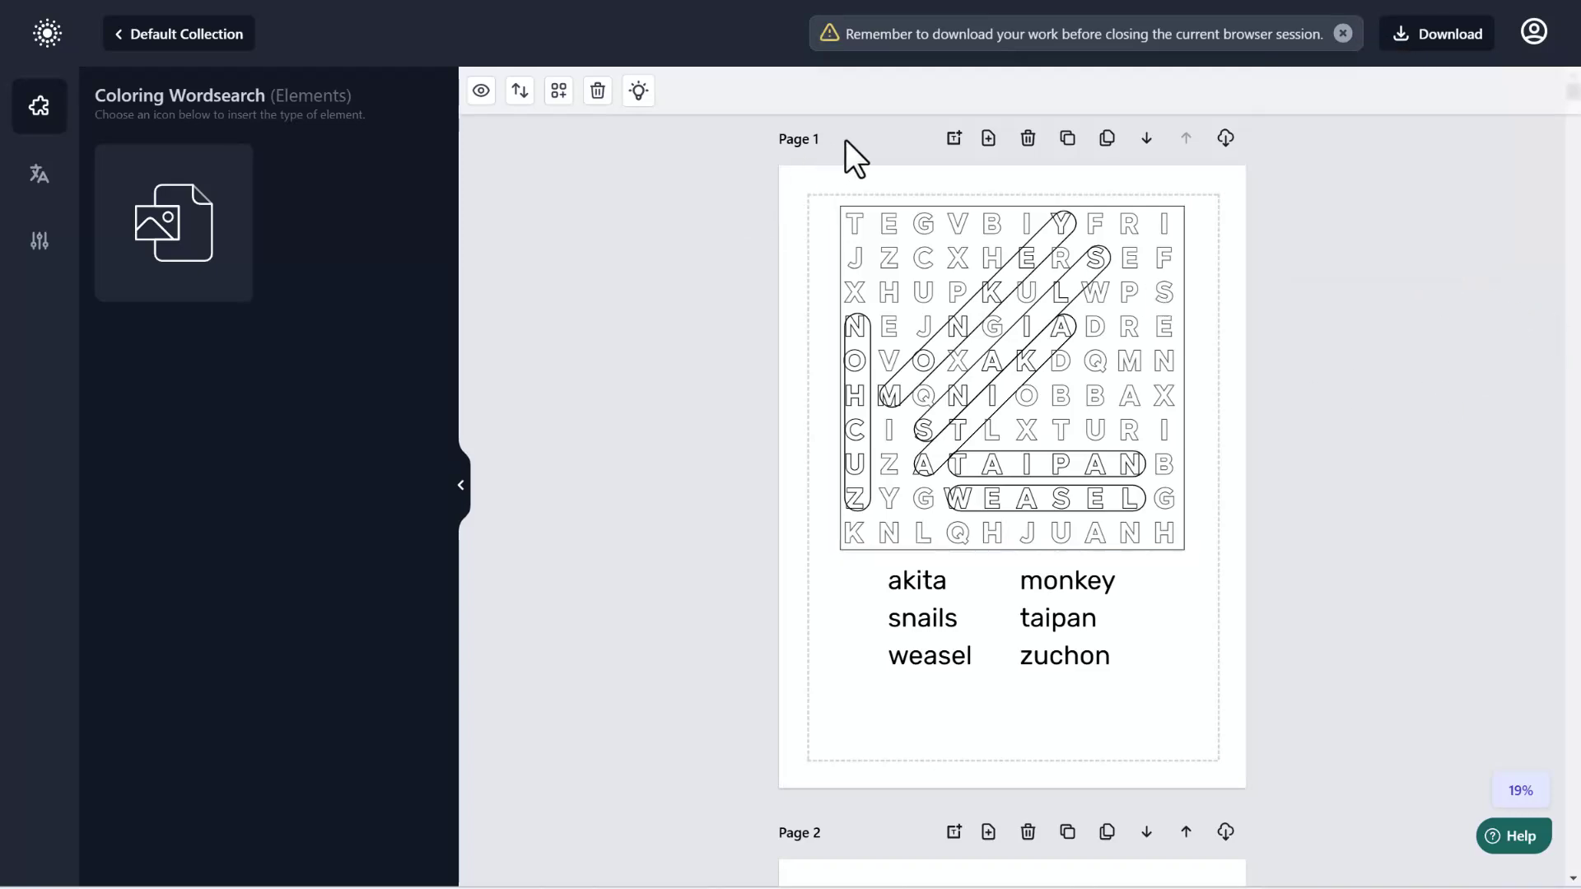
Step: Delete all the generated word search pages and confirm the removal
{"action": "left_click", "coordinate": [592, 92]}
{"action": "left_click", "coordinate": [831, 527]}
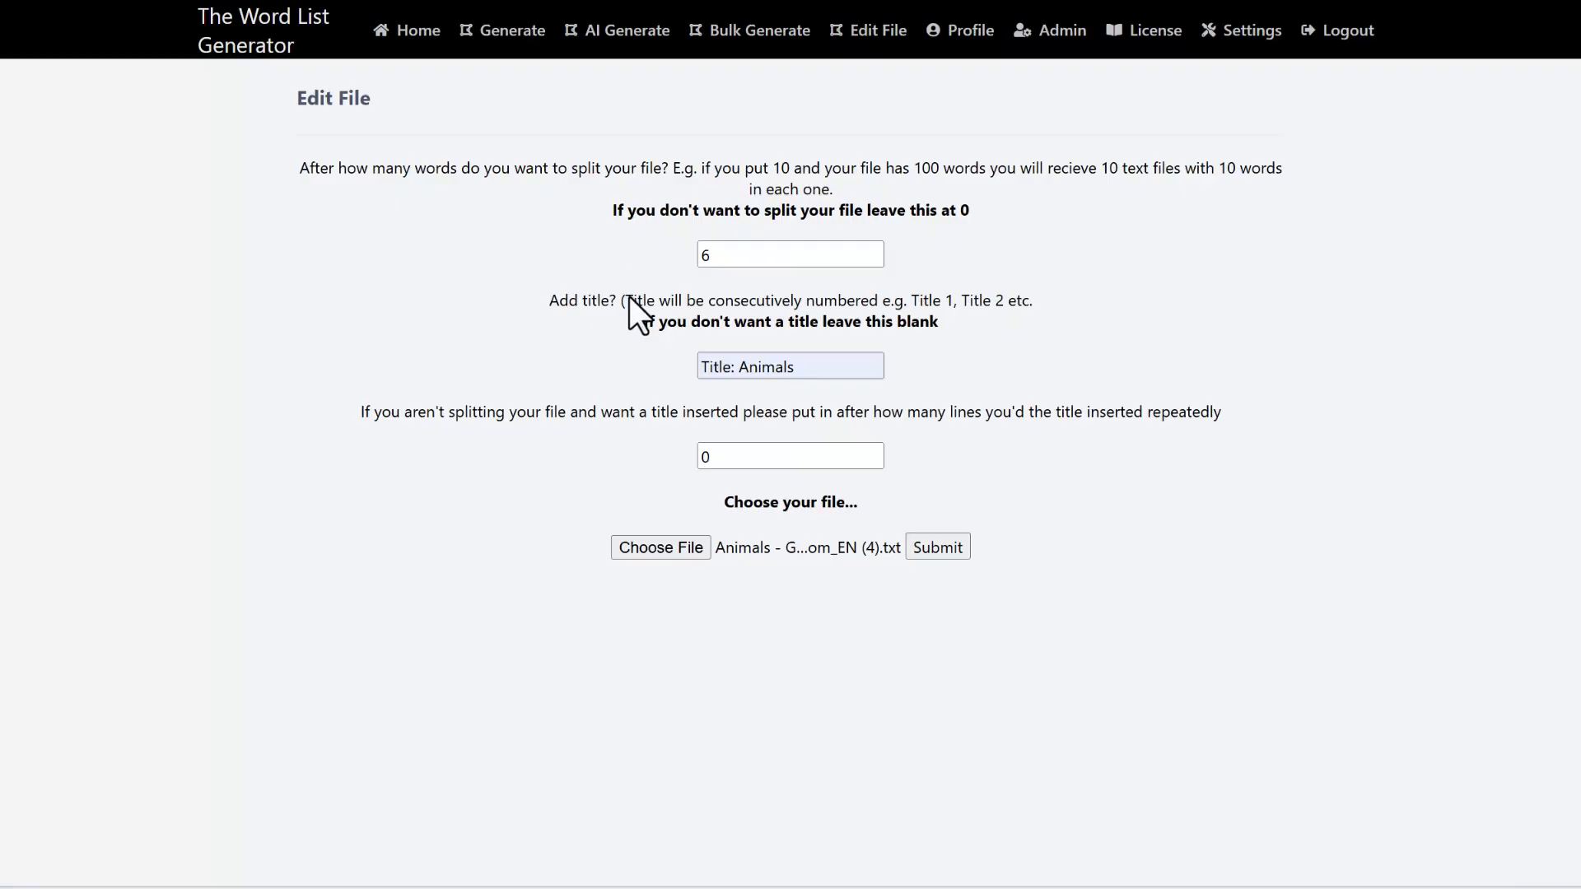
Step: Switch to The Word List Generator and look through the categories of ready-made word lists on its Generator page
{"action": "left_click", "coordinate": [509, 31]}
{"action": "scroll", "coordinate": [744, 377], "scroll_direction": "down", "scroll_amount": 10}
{"action": "scroll", "coordinate": [745, 377], "scroll_direction": "down", "scroll_amount": 20}
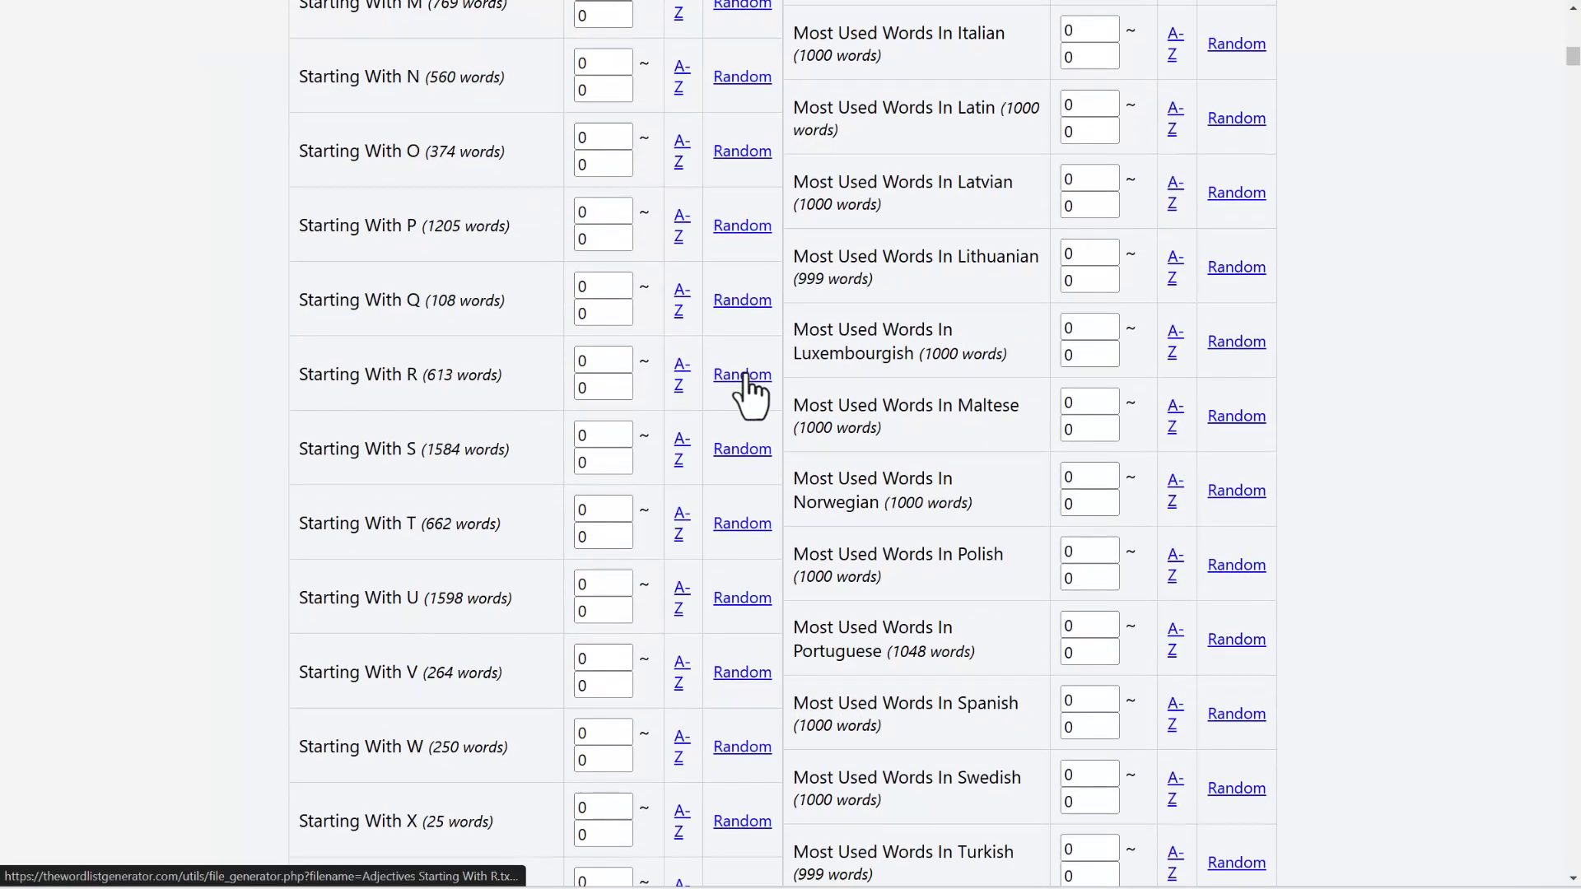
{"action": "scroll", "coordinate": [744, 373], "scroll_direction": "down", "scroll_amount": 20}
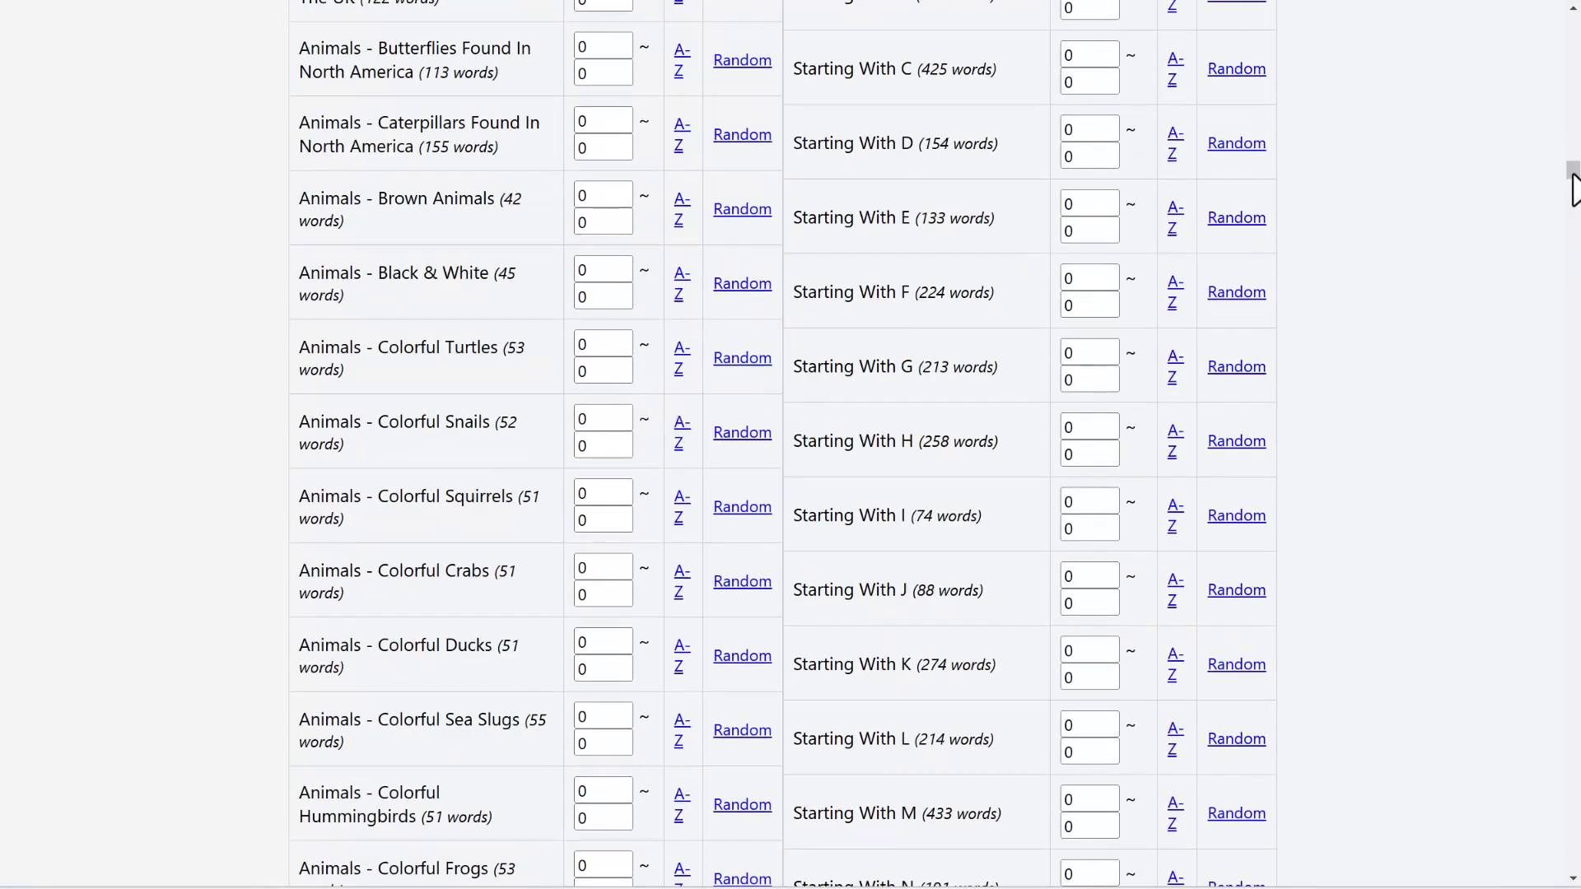
{"action": "scroll", "coordinate": [1579, 247], "scroll_direction": "down", "scroll_amount": 15}
{"action": "left_click_drag", "start_coordinate": [1579, 337], "coordinate": [1573, 33]}
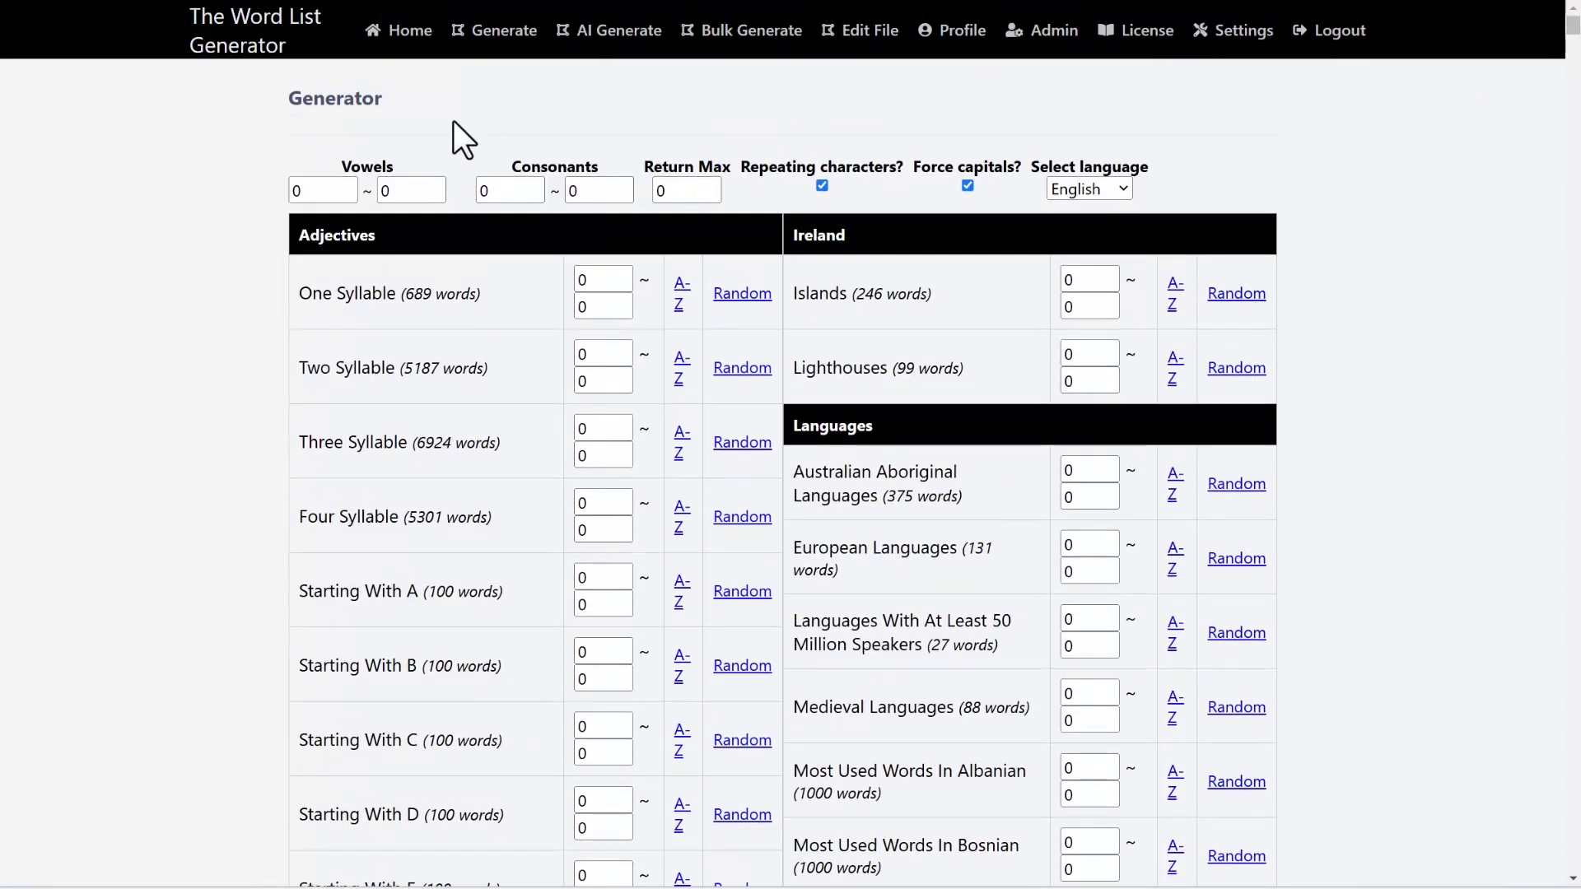
{"action": "scroll", "coordinate": [509, 214], "scroll_direction": "down", "scroll_amount": 15}
{"action": "left_click_drag", "start_coordinate": [1574, 57], "coordinate": [1578, 15]}
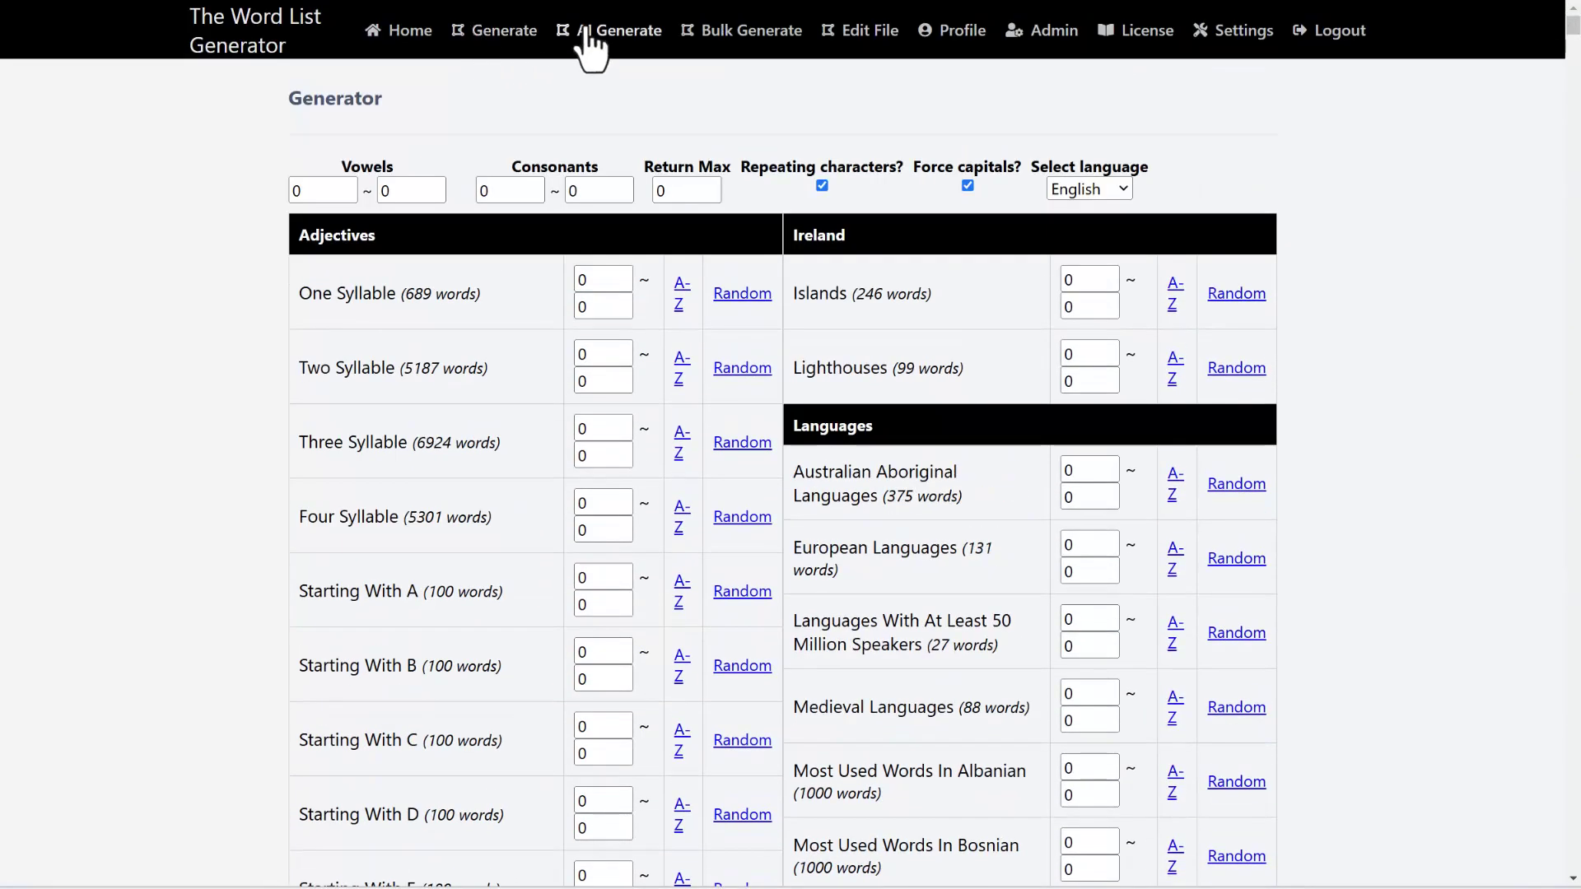